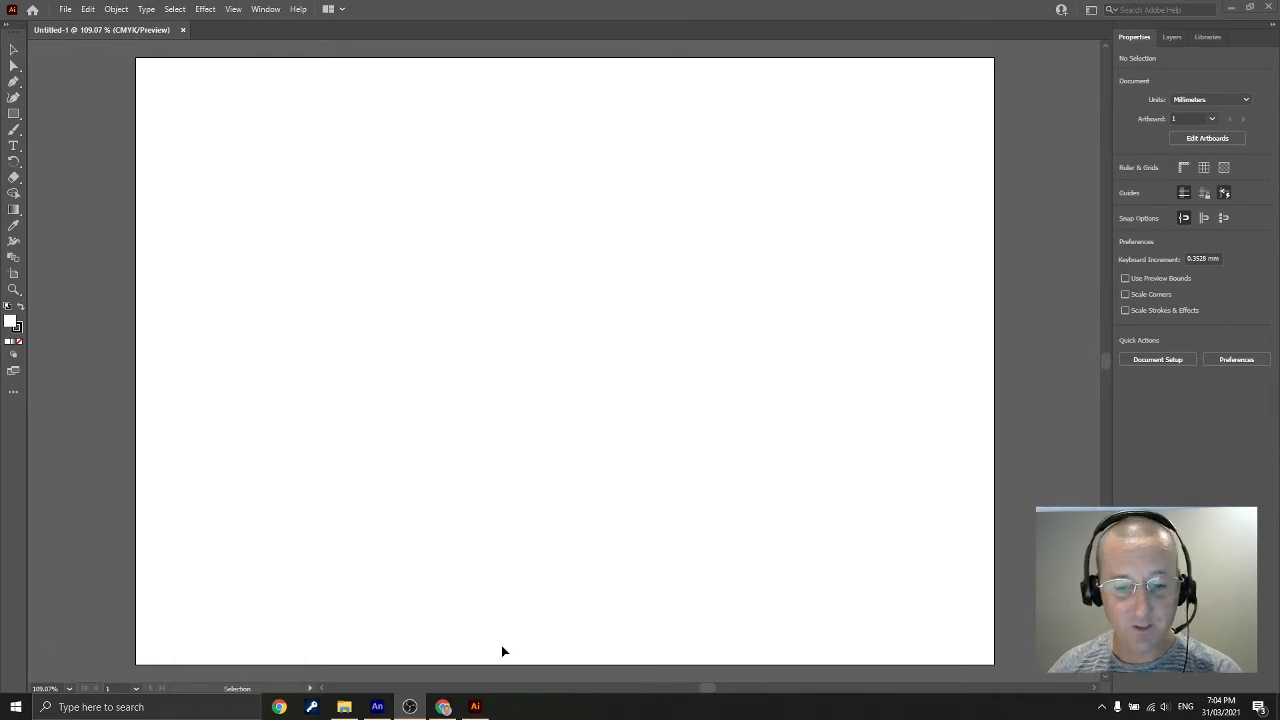
Switch to Chrome and save the enlarged Quiksilver logo image as quiksilver-logo-1.png in the Animation folder on the Desktop
{"action": "left_click", "coordinate": [443, 708]}
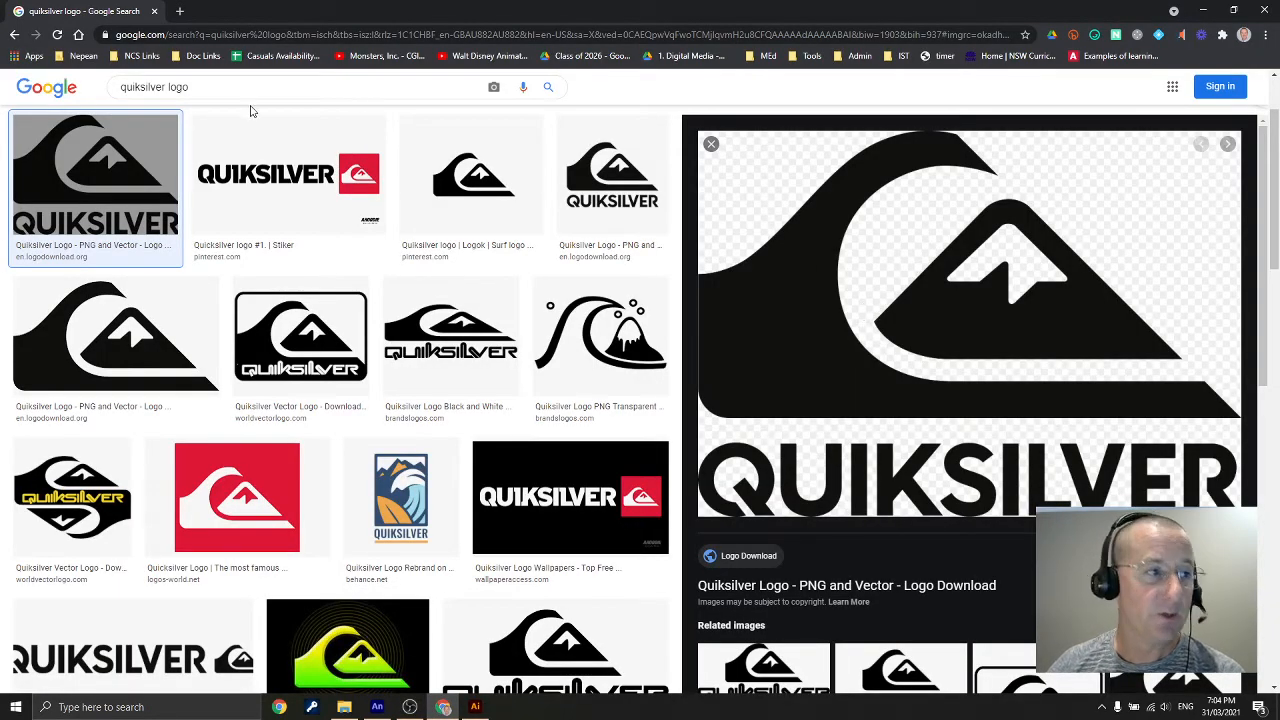
{"action": "right_click", "coordinate": [788, 309]}
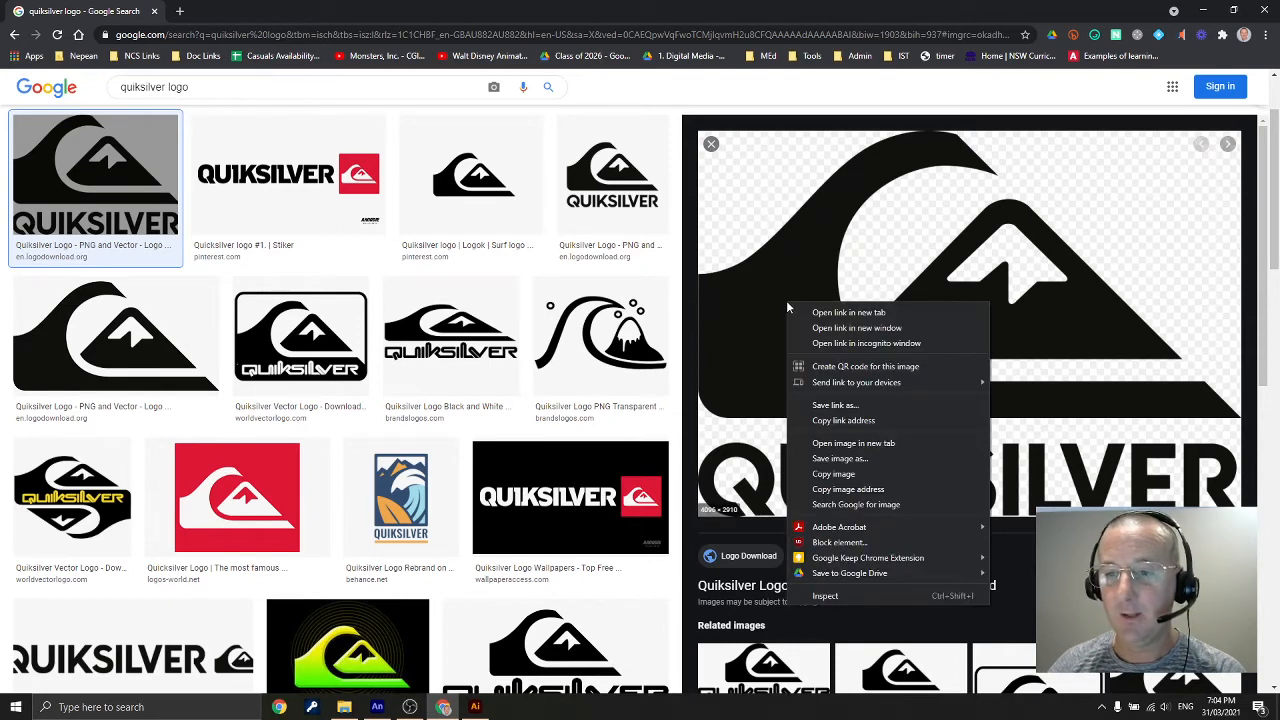
{"action": "left_click", "coordinate": [853, 458]}
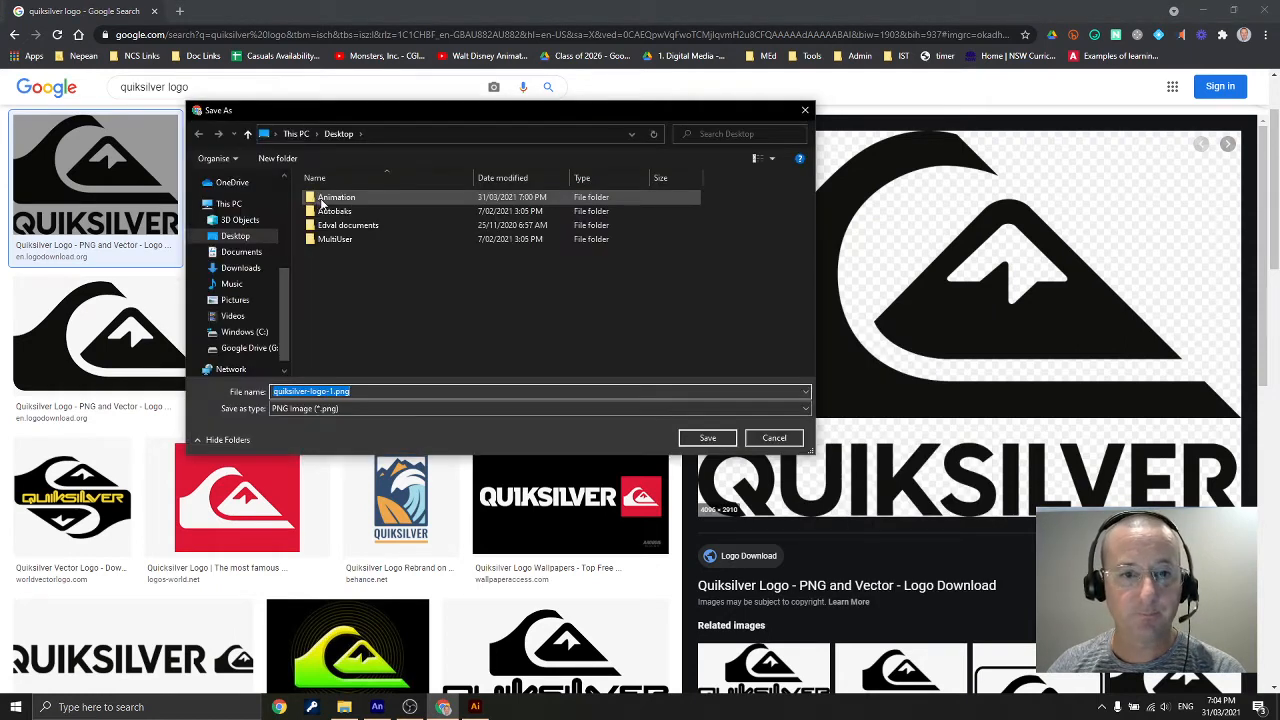
{"action": "double_click", "coordinate": [321, 204]}
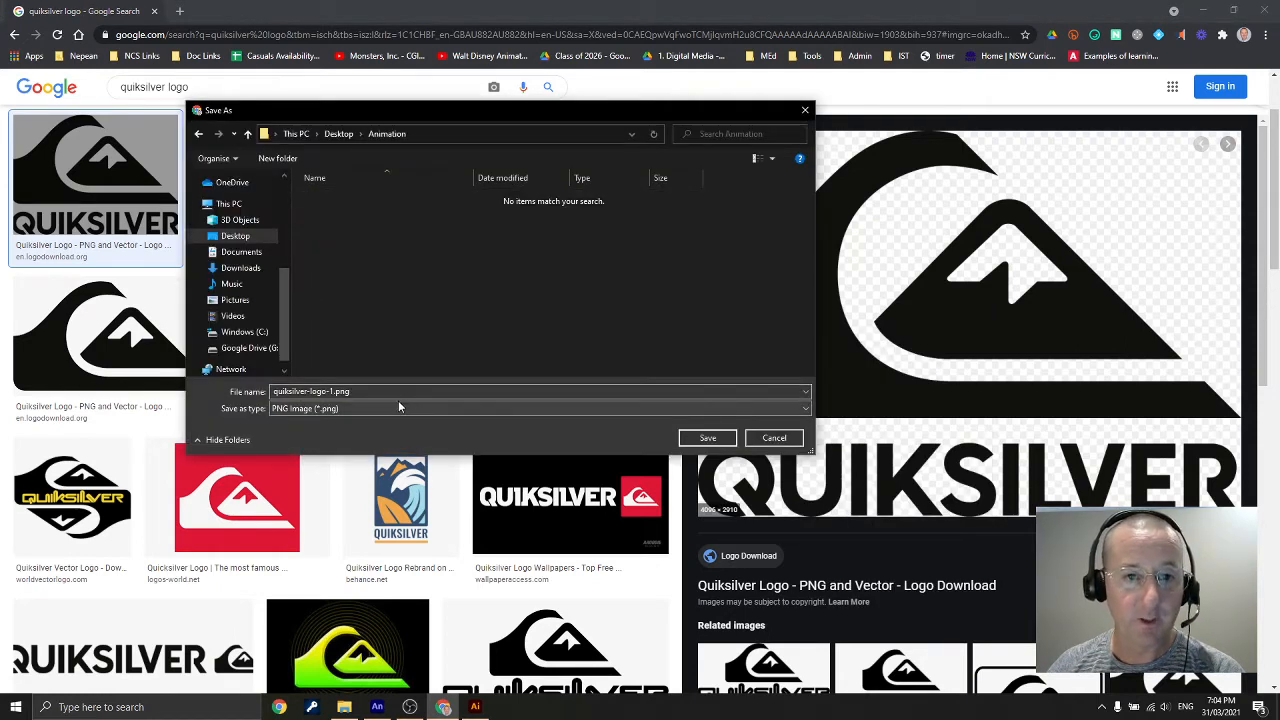
{"action": "left_click", "coordinate": [724, 440]}
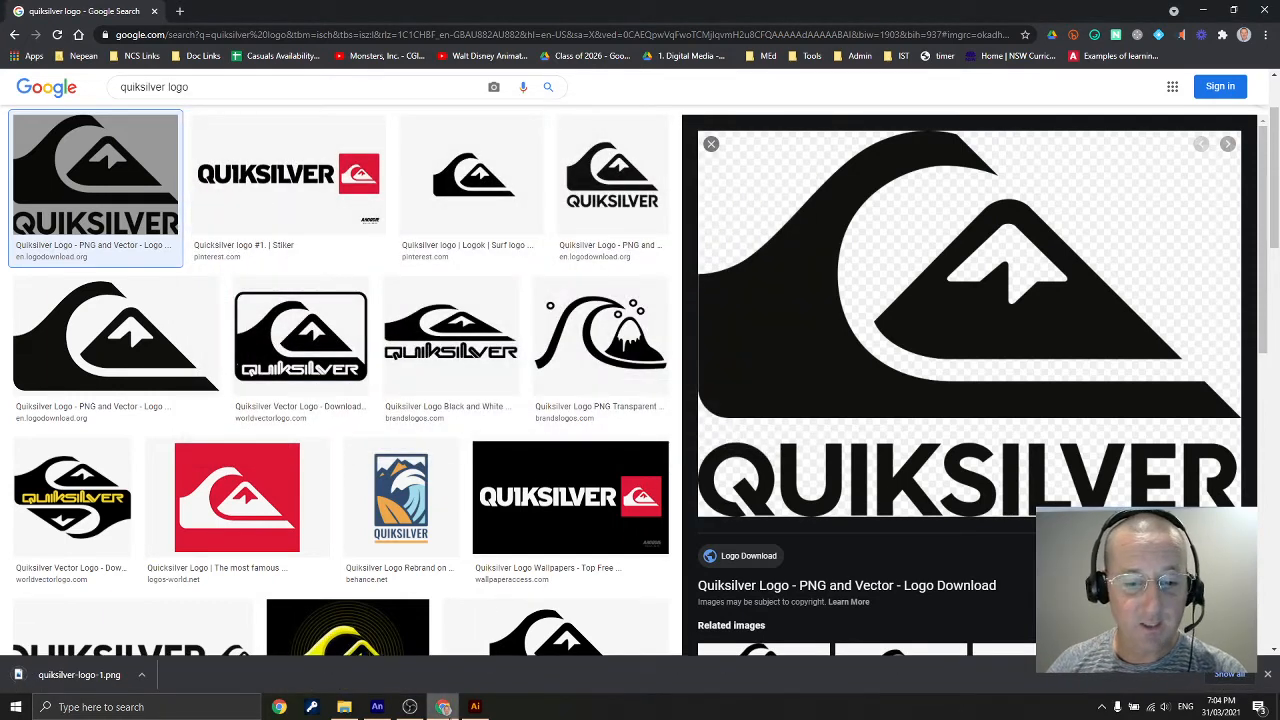
Return to Illustrator and place the Quiksilver logo from the Desktop's Animation folder on the artboard, about 251 by 178 mm, leaving it deselected
{"action": "left_click", "coordinate": [1201, 10]}
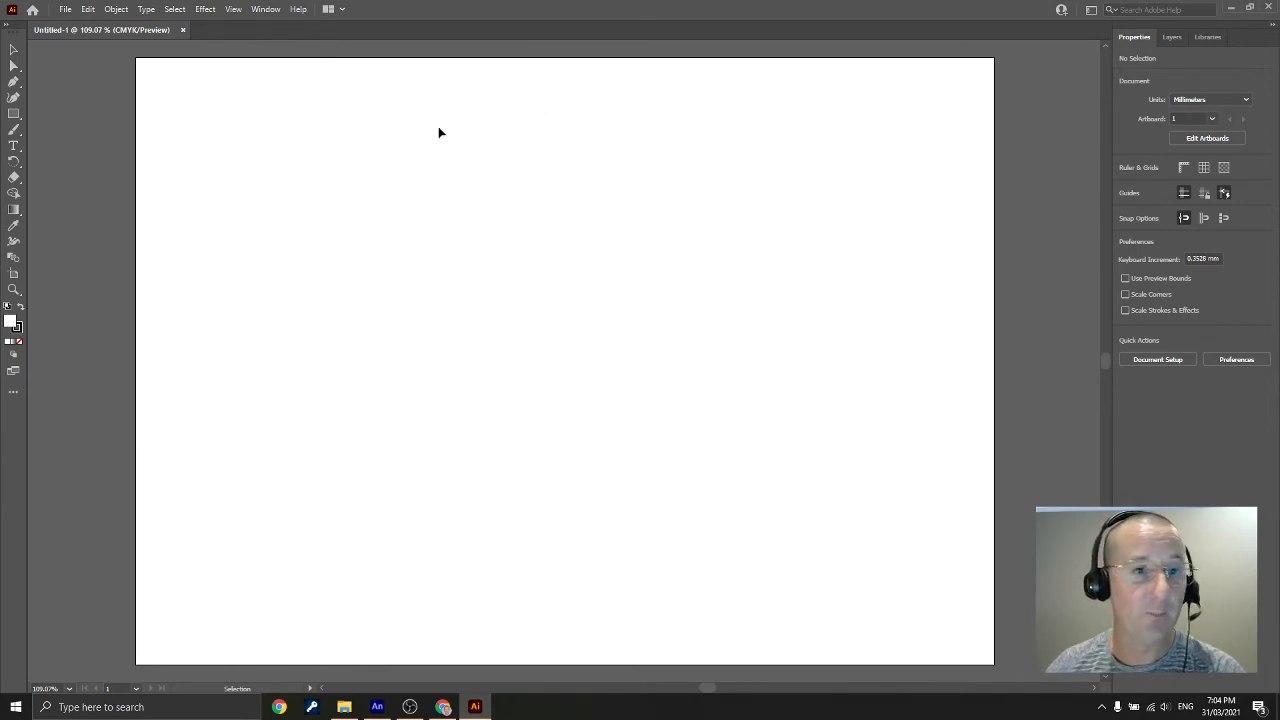
{"action": "left_click", "coordinate": [65, 9]}
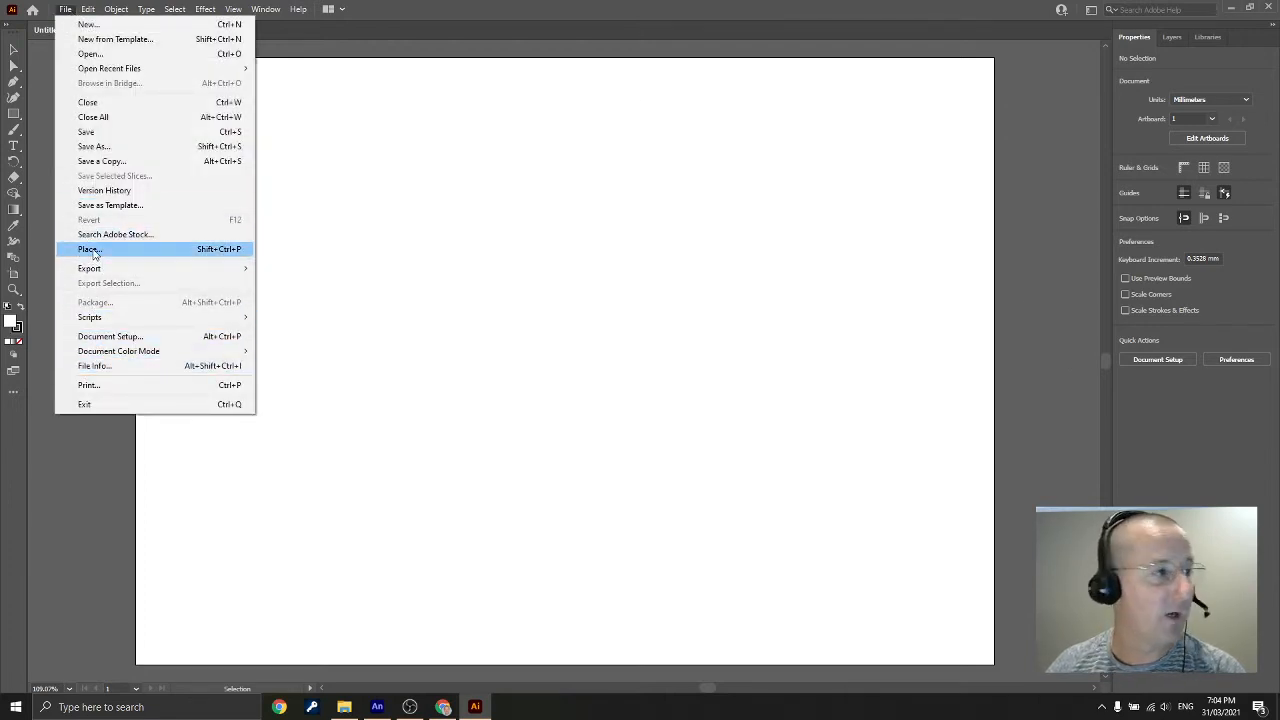
{"action": "left_click", "coordinate": [93, 251]}
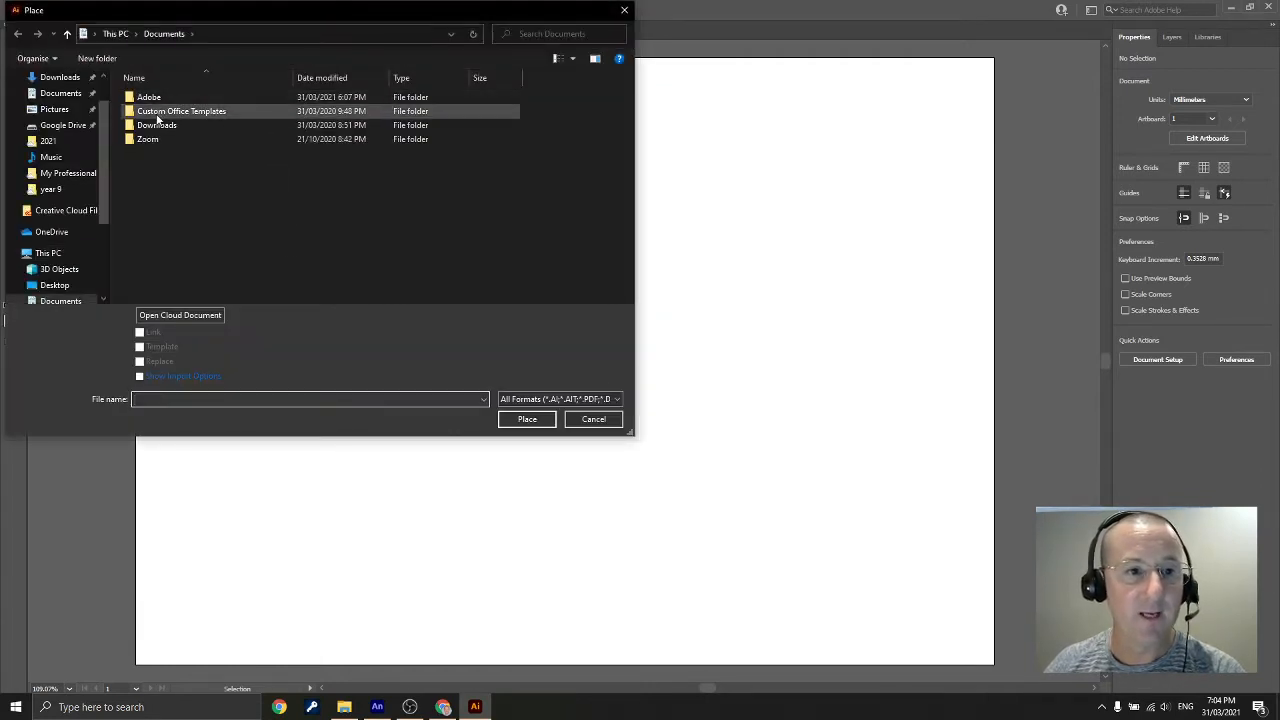
{"action": "scroll", "coordinate": [60, 95], "scroll_direction": "up", "scroll_amount": 1}
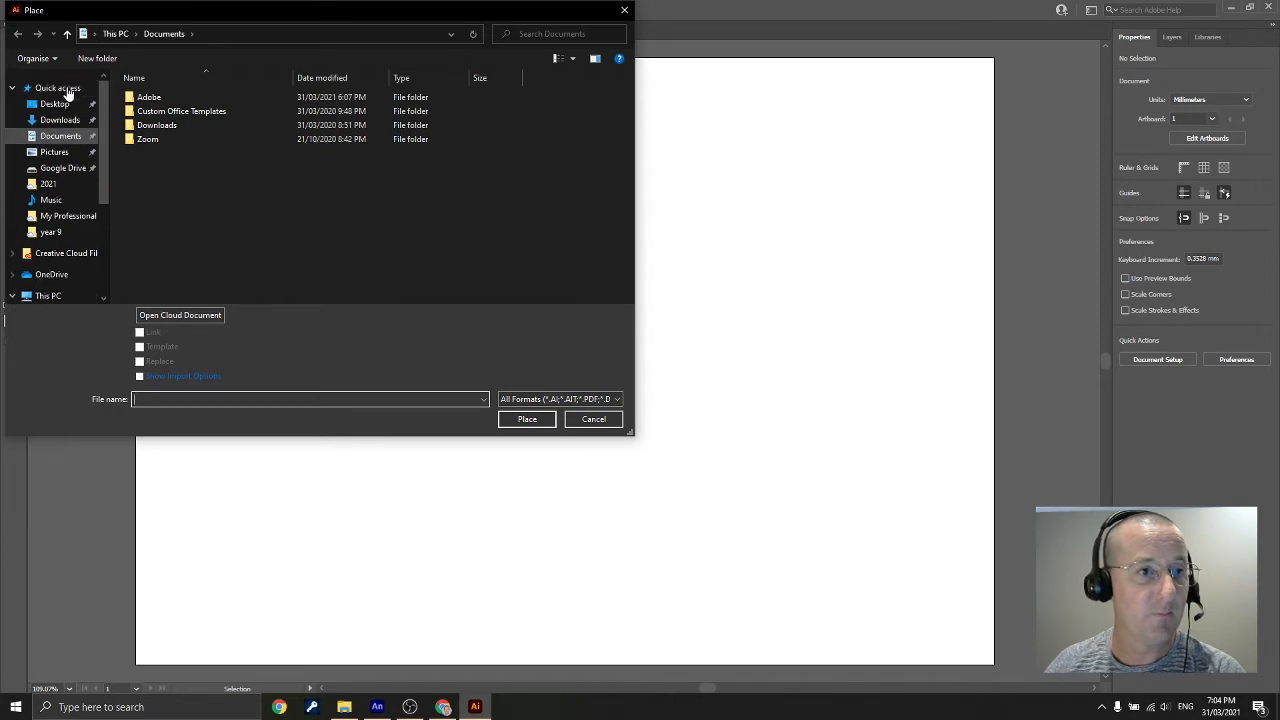
{"action": "left_click", "coordinate": [56, 104]}
{"action": "double_click", "coordinate": [160, 100]}
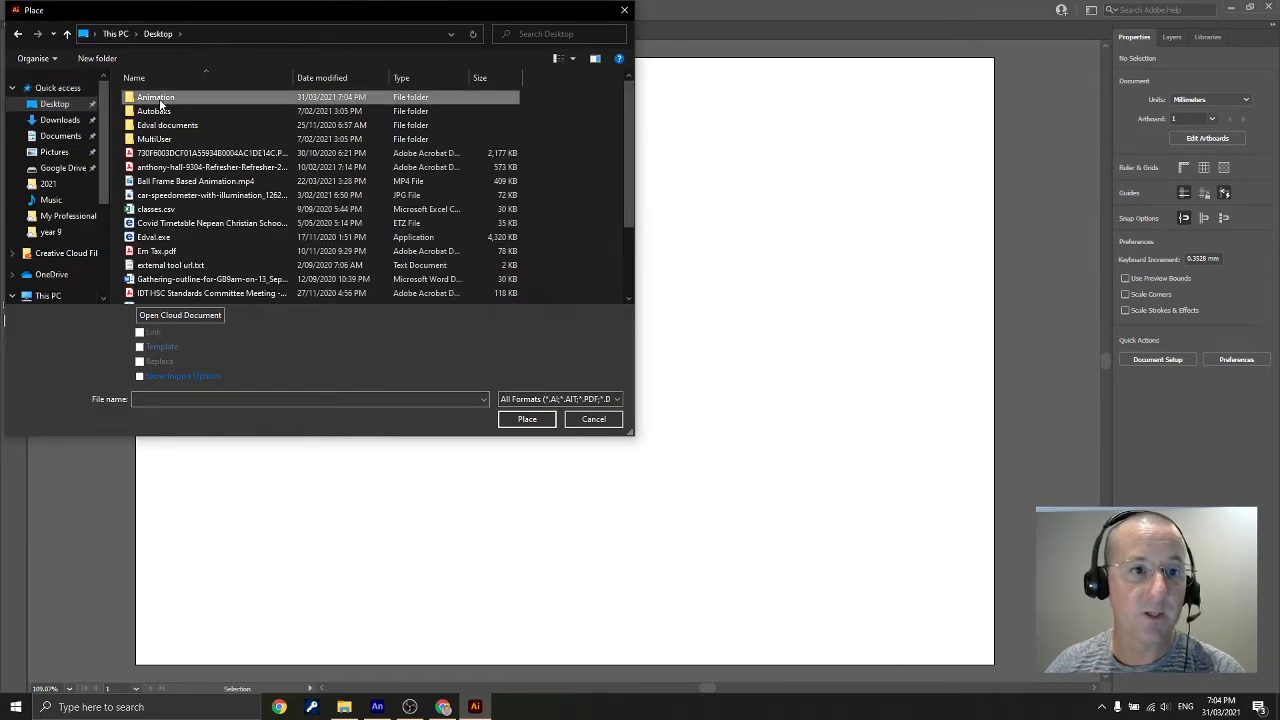
{"action": "double_click", "coordinate": [160, 127]}
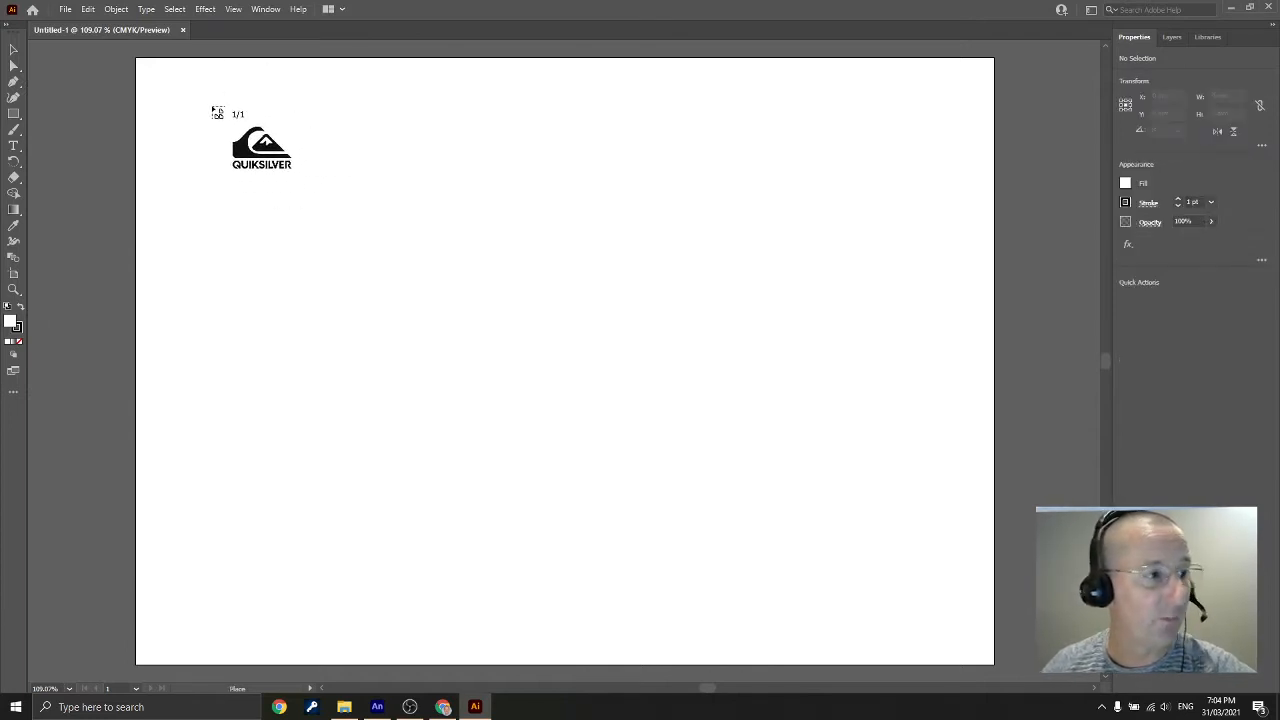
{"action": "left_click_drag", "start_coordinate": [212, 106], "coordinate": [977, 629]}
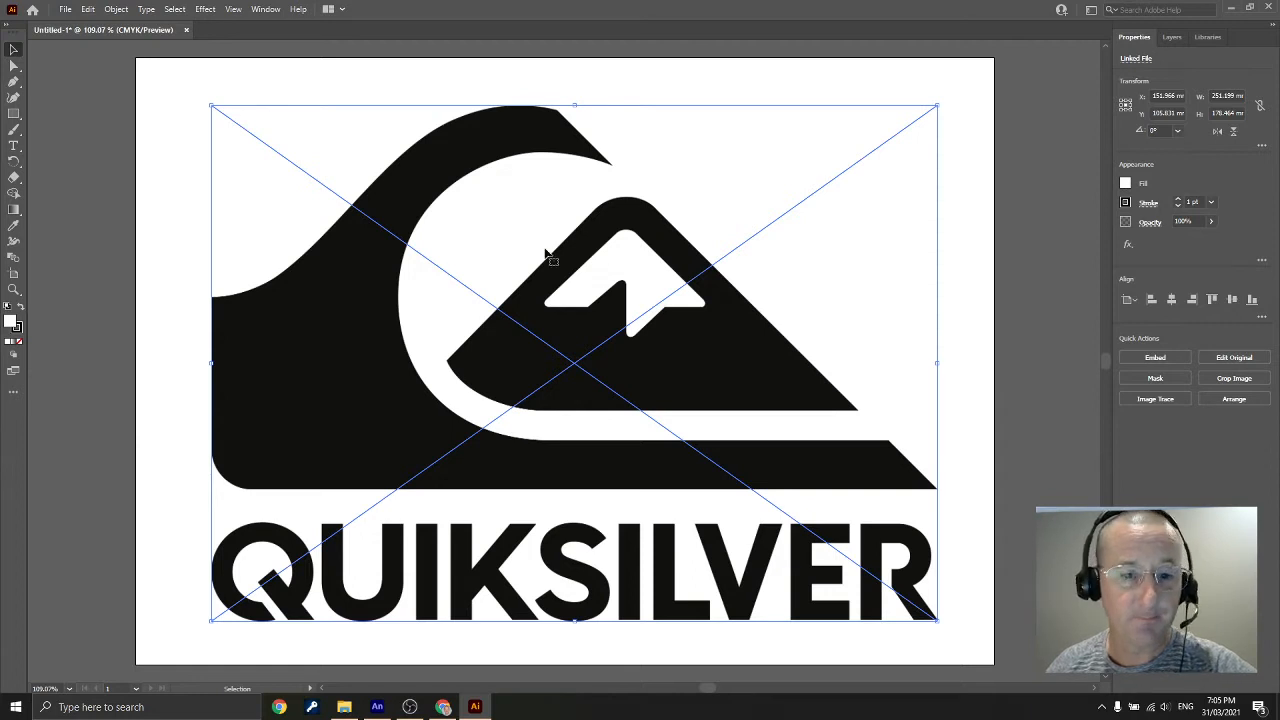
{"action": "key", "text": "Return"}
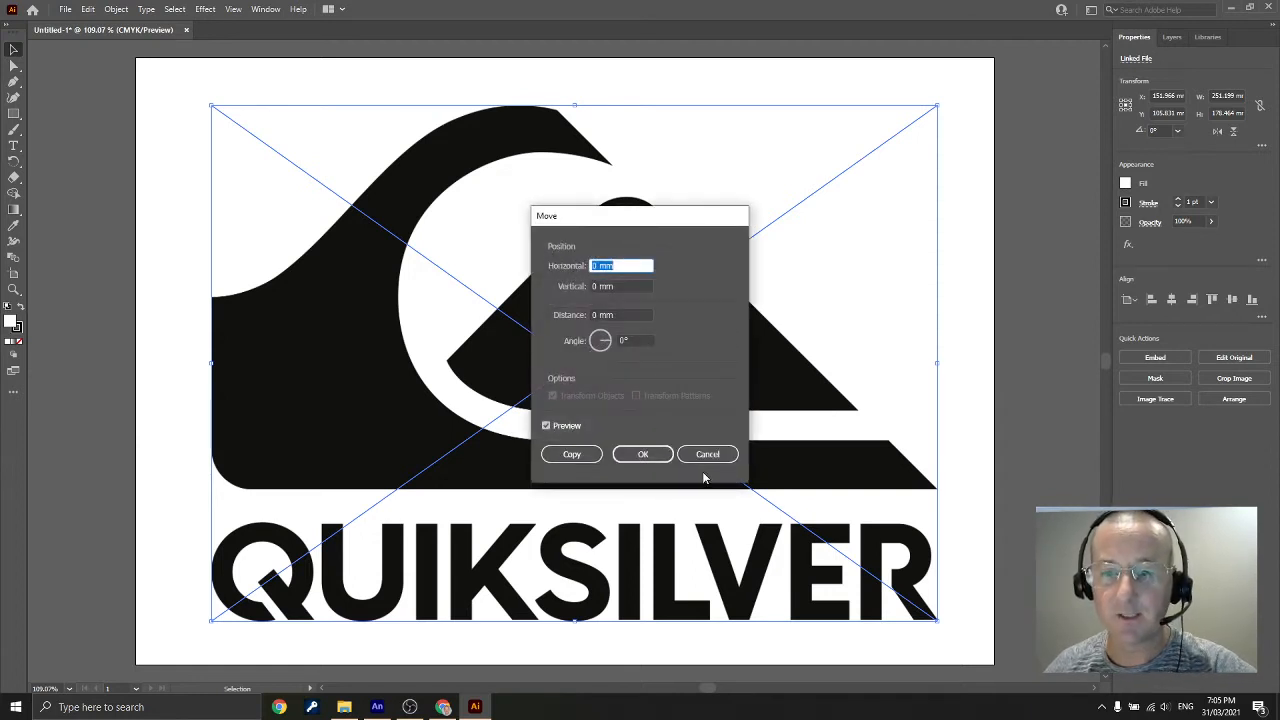
{"action": "left_click", "coordinate": [706, 454]}
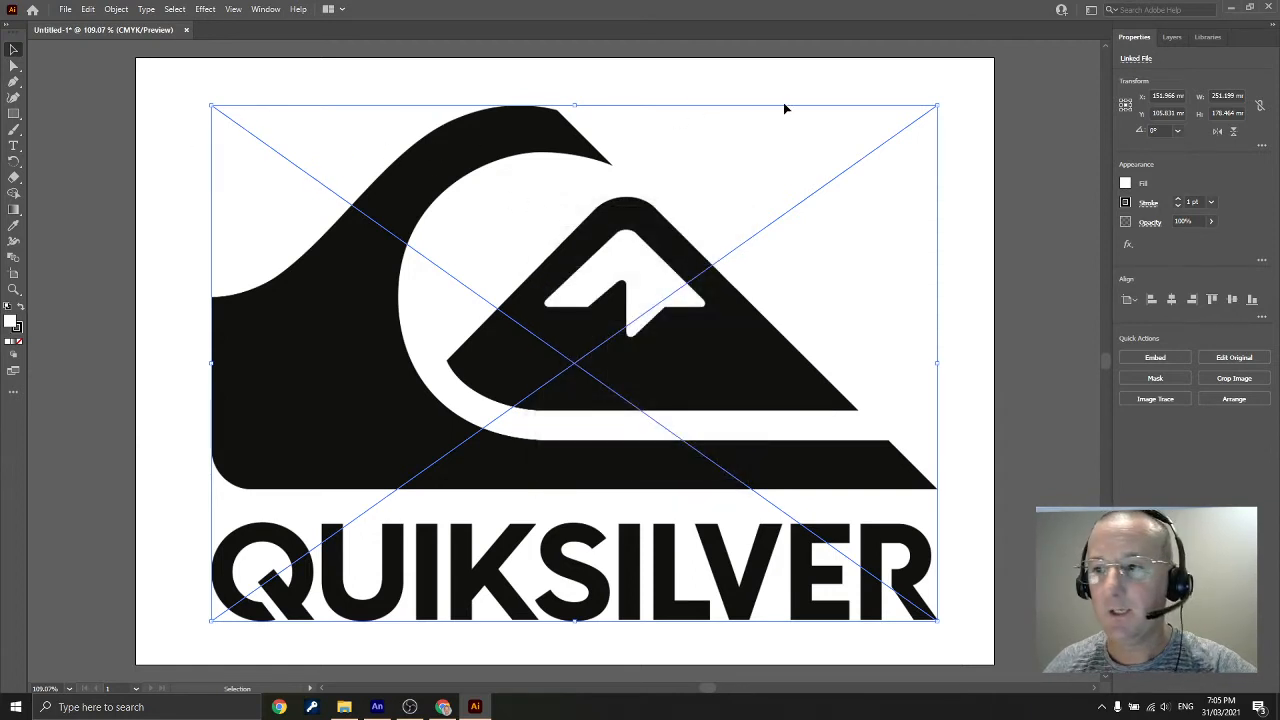
{"action": "left_click", "coordinate": [178, 80]}
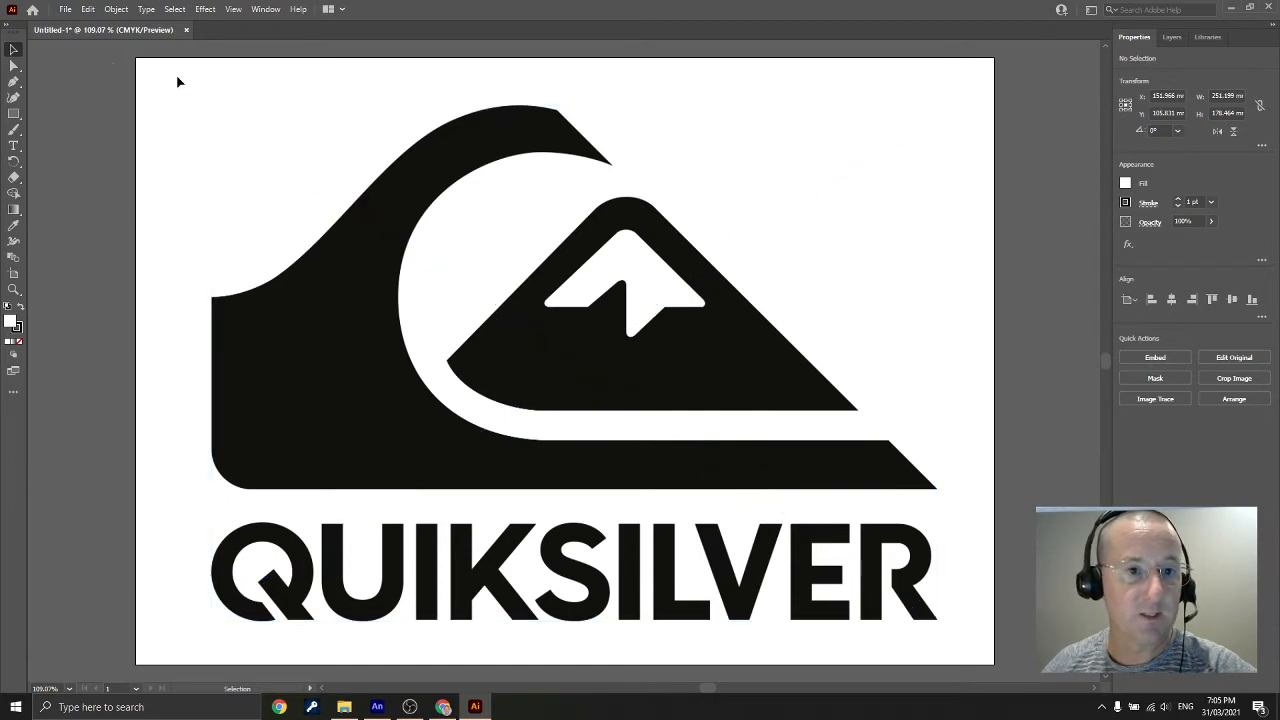
Lock the layer holding the logo image and add a new empty layer above it
{"action": "left_click", "coordinate": [1172, 37]}
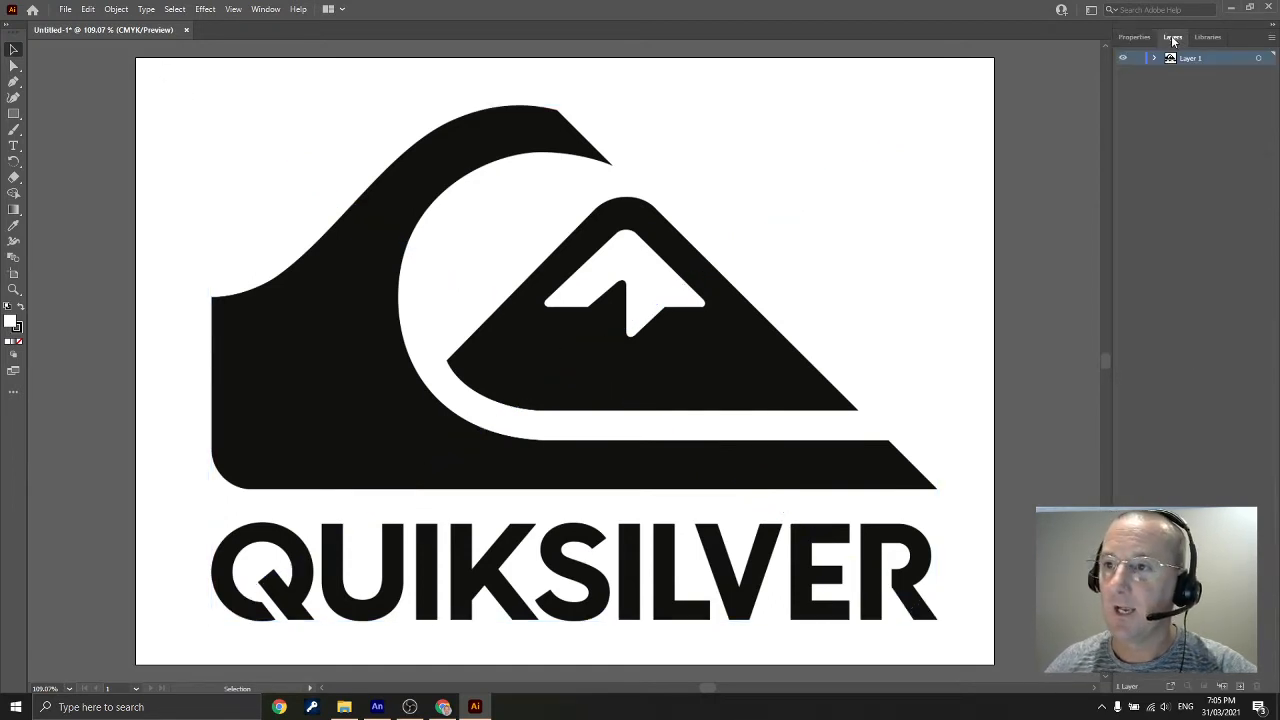
{"action": "left_click", "coordinate": [1122, 59], "text": "ctrl"}
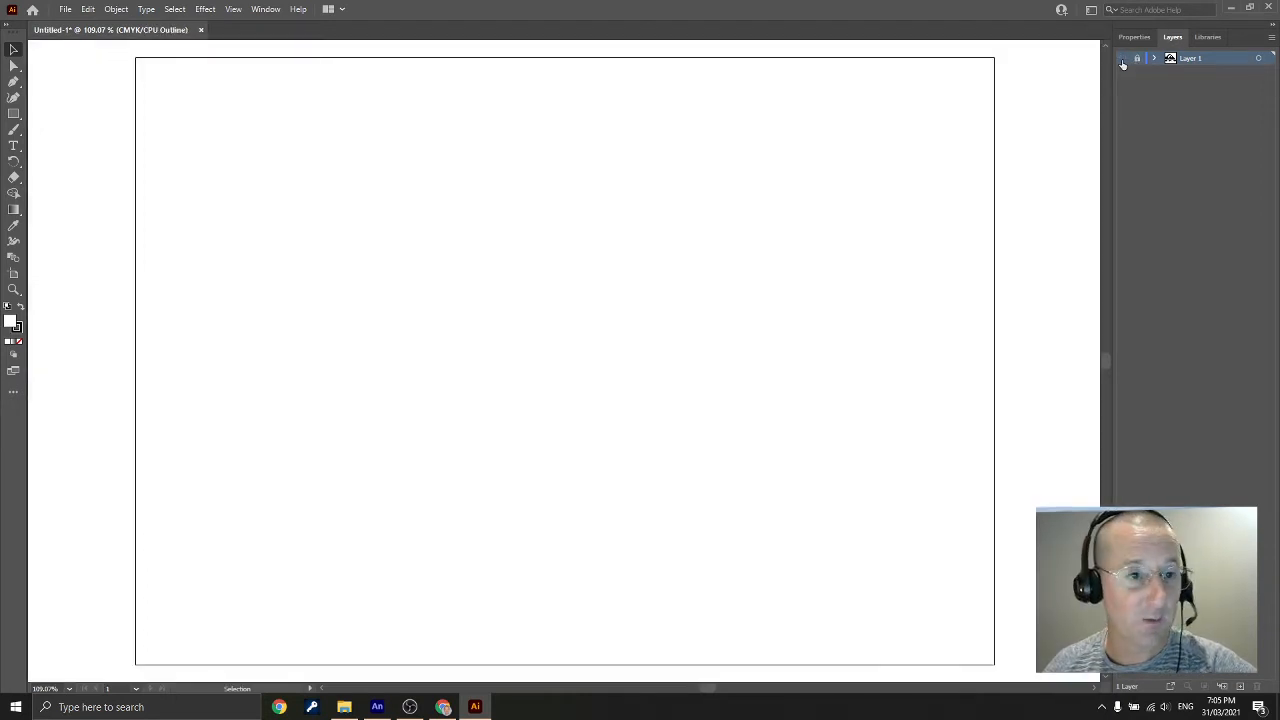
{"action": "left_click", "coordinate": [1122, 59], "text": "ctrl"}
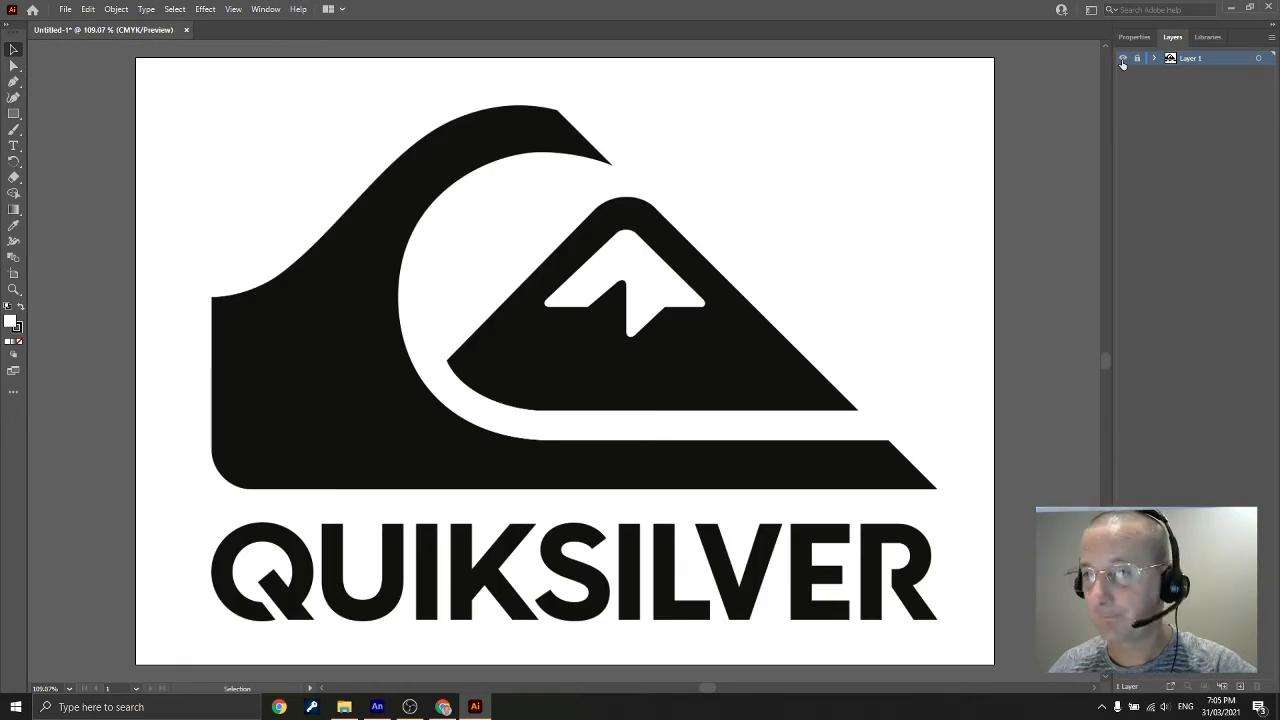
{"action": "key", "text": "ctrl+l"}
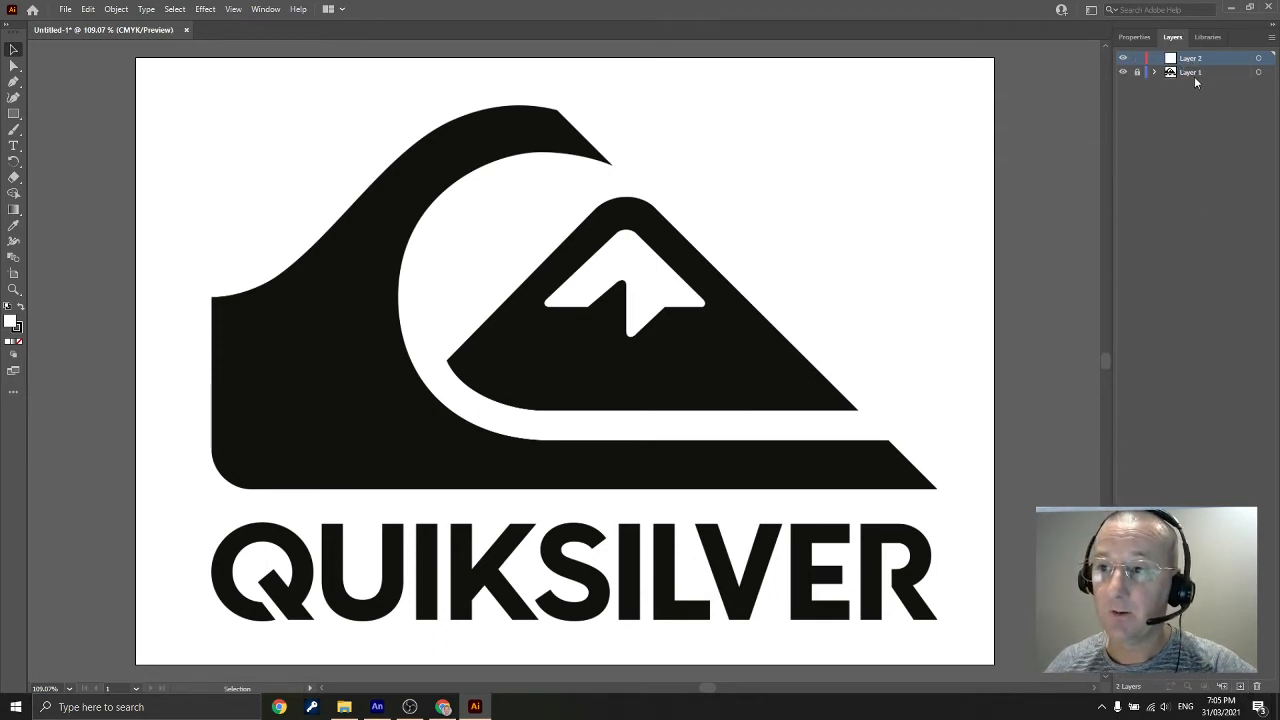
Trace the logo's wave shape with the Pen tool as a closed path of ten straight-segment anchor points on Layer 2
{"action": "left_click", "coordinate": [13, 84]}
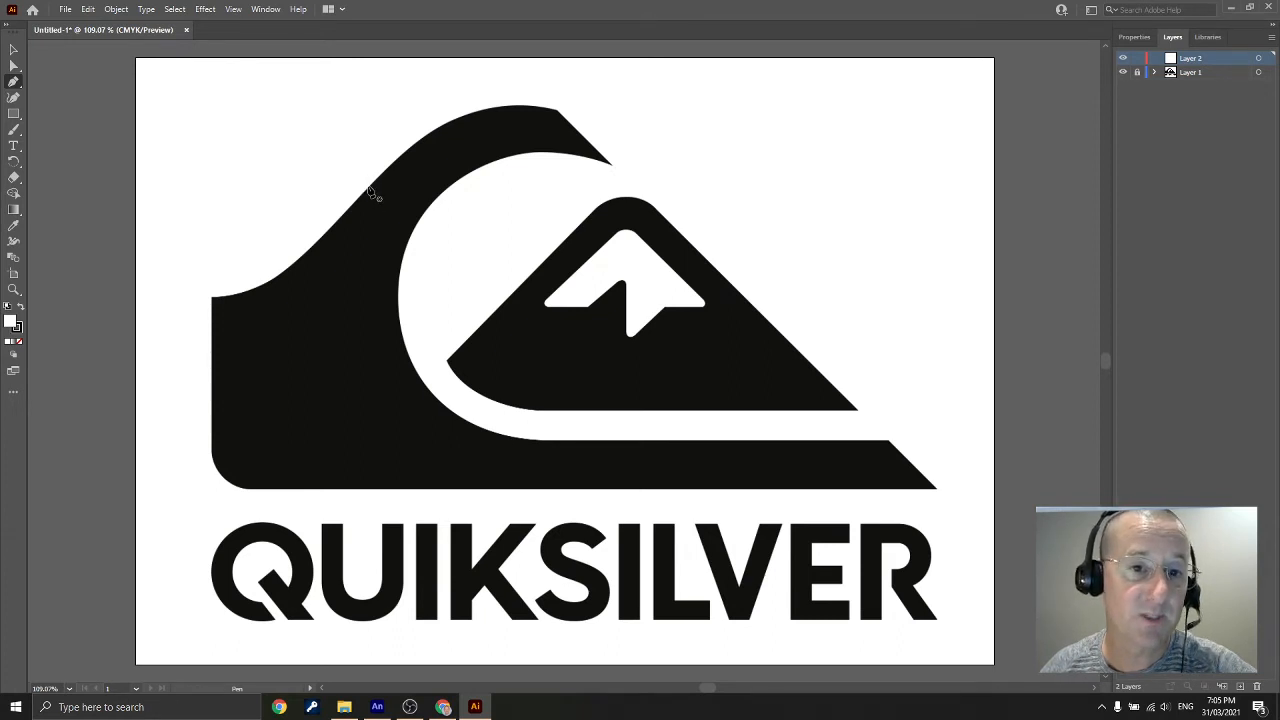
{"action": "left_click", "coordinate": [212, 297]}
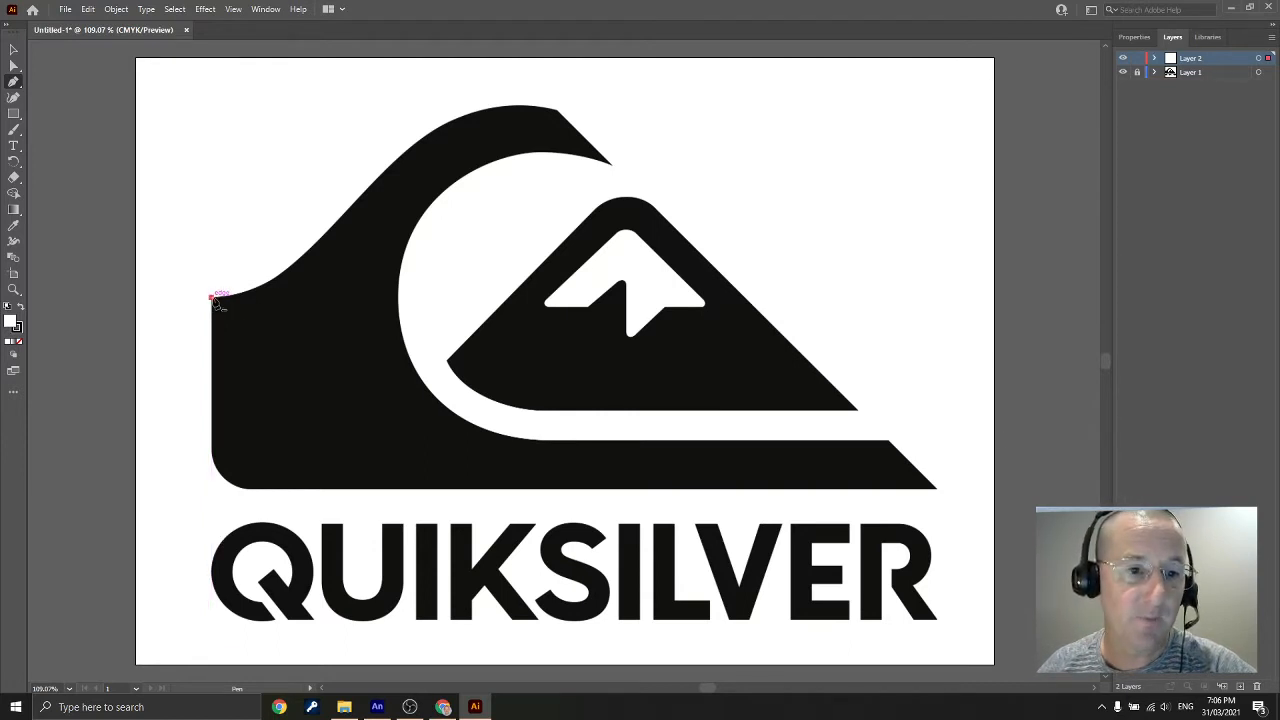
{"action": "left_click", "coordinate": [362, 196]}
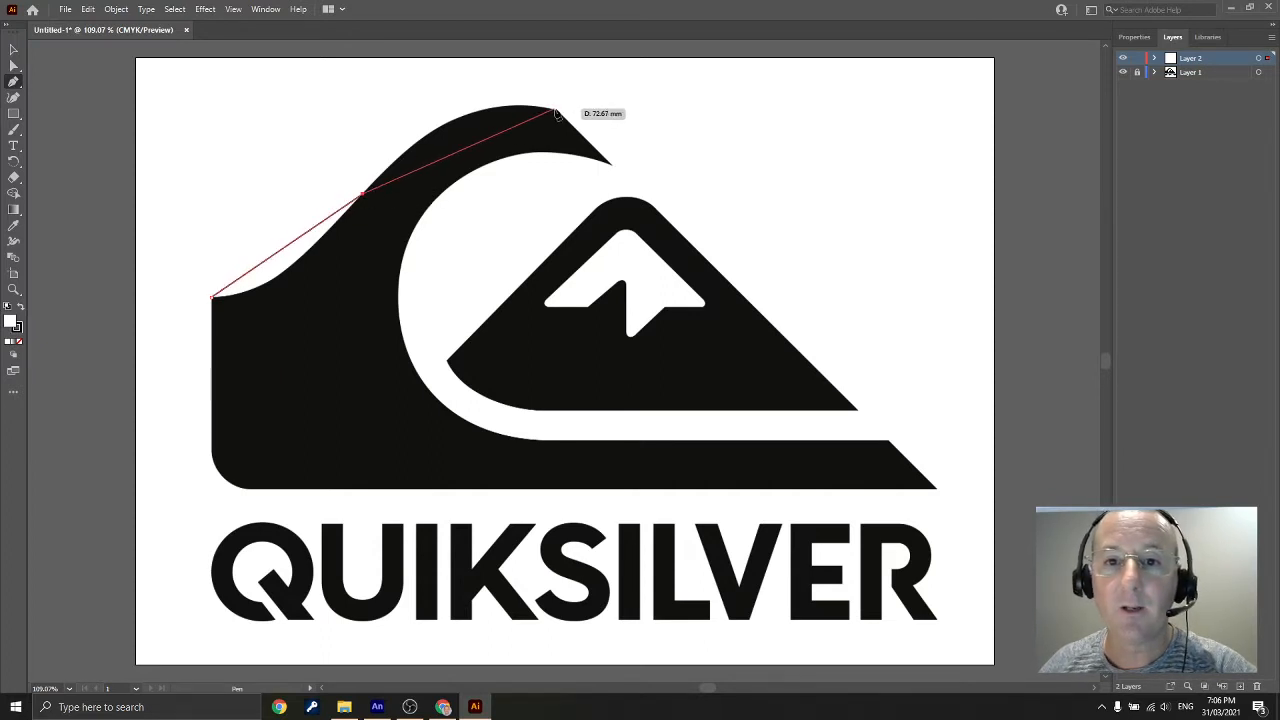
{"action": "left_click", "coordinate": [558, 111]}
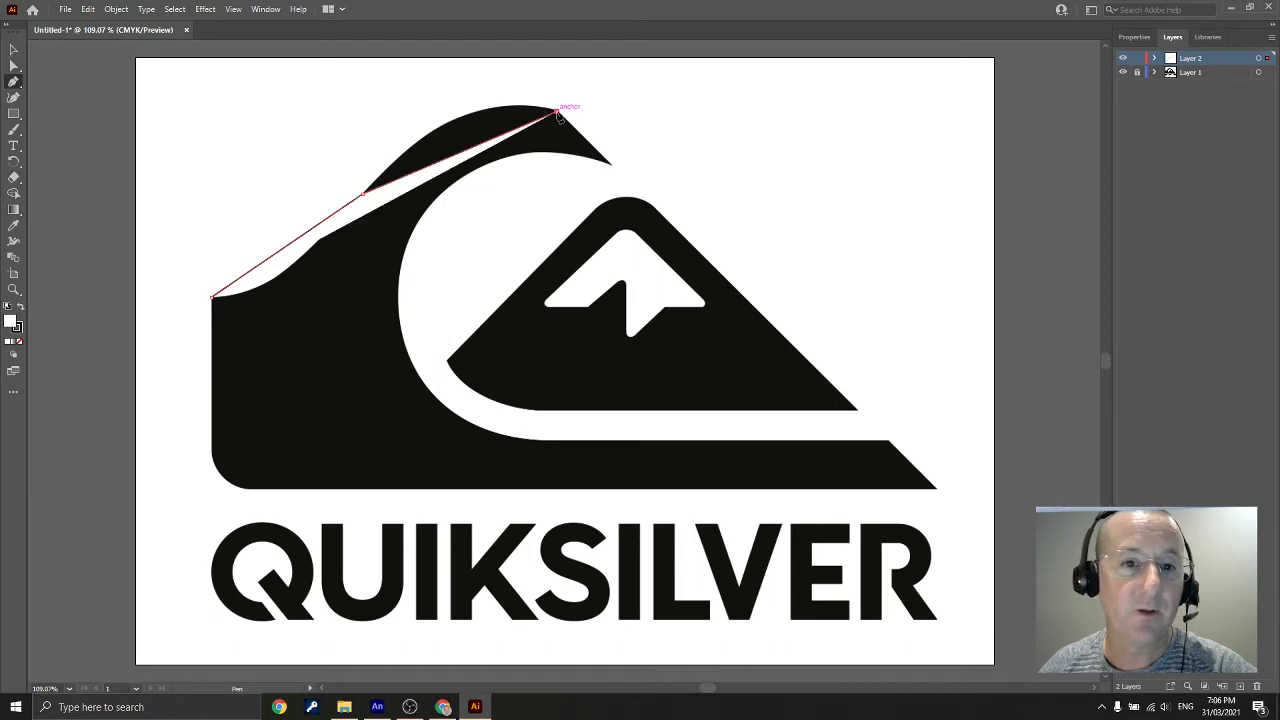
{"action": "left_click", "coordinate": [614, 168]}
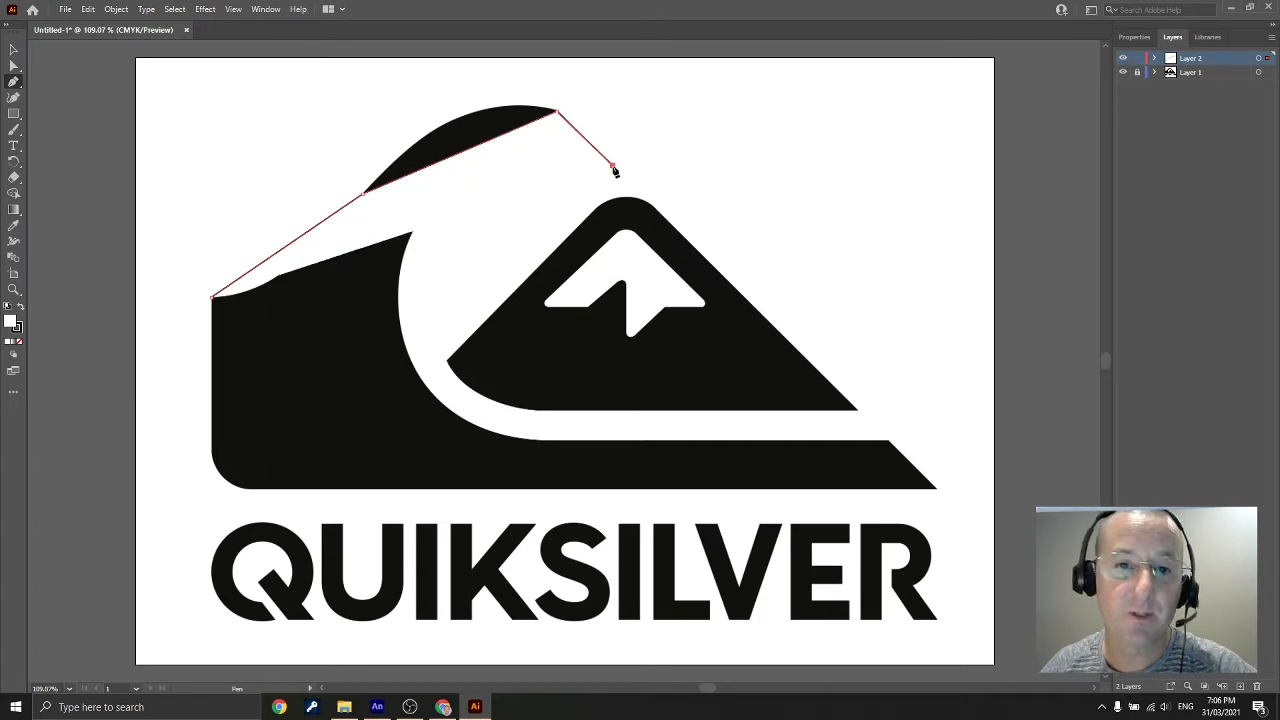
{"action": "left_click", "coordinate": [399, 300]}
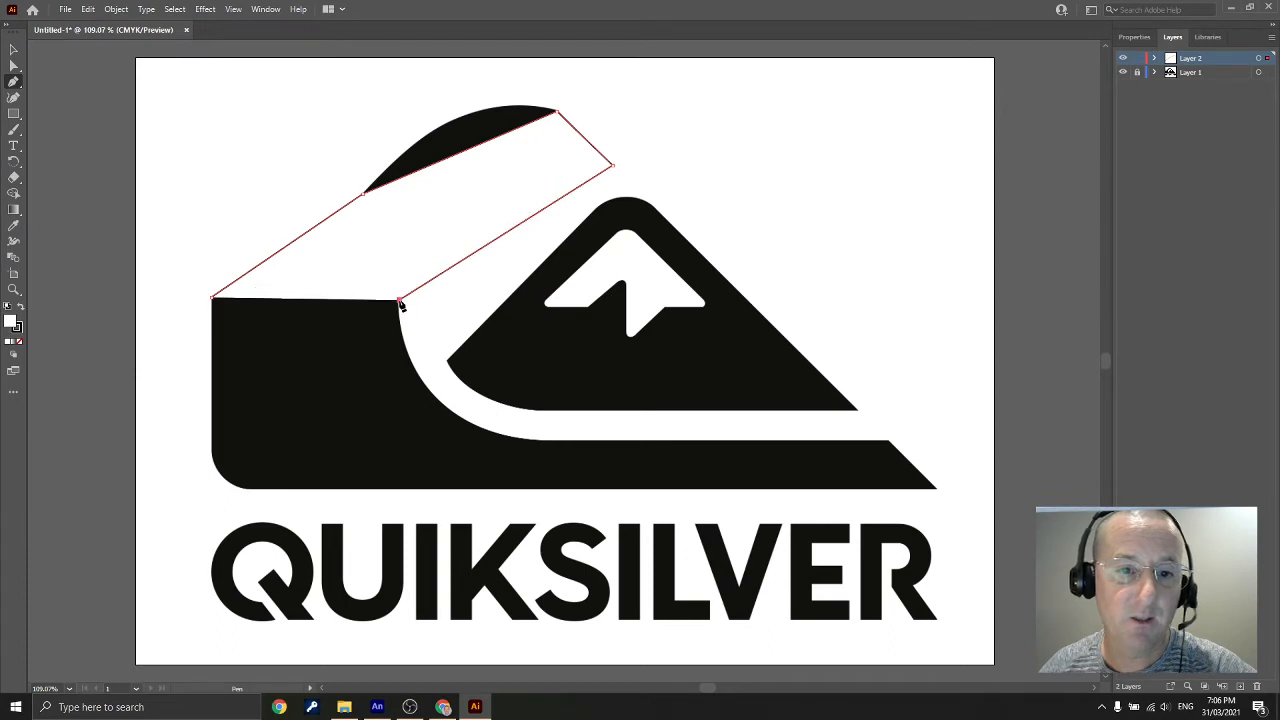
{"action": "left_click", "coordinate": [537, 441]}
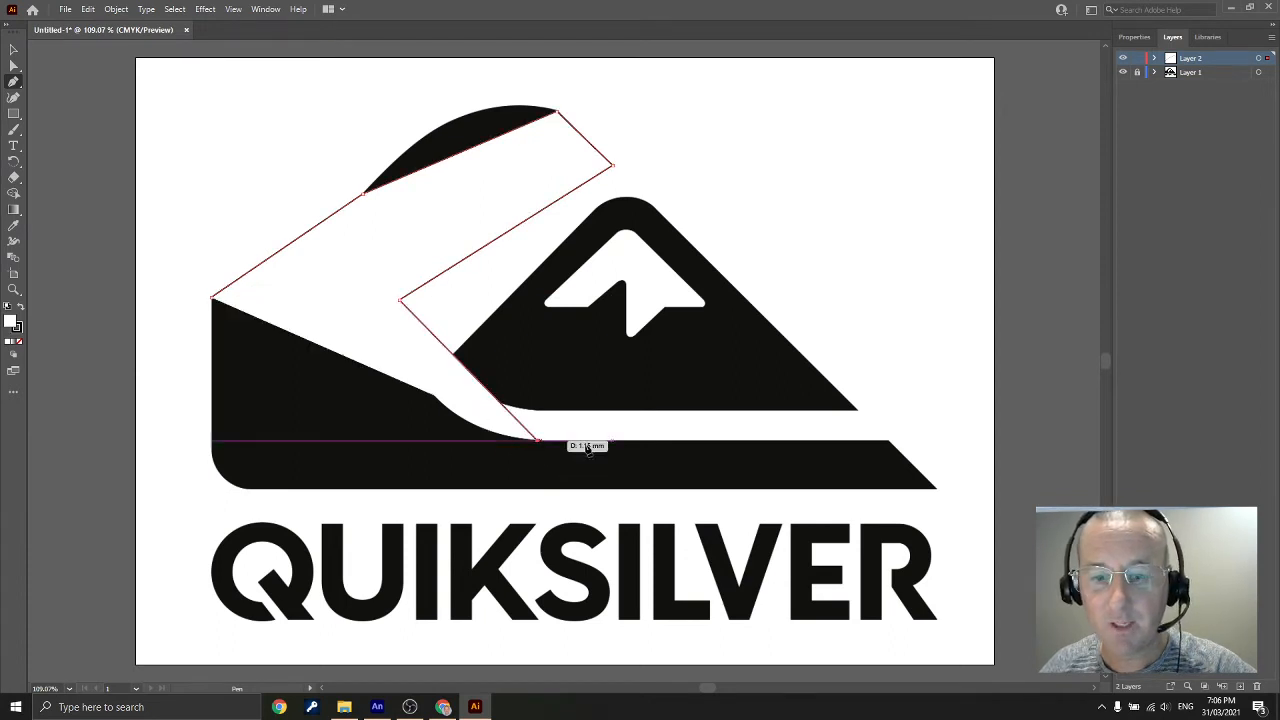
{"action": "left_click", "coordinate": [887, 441]}
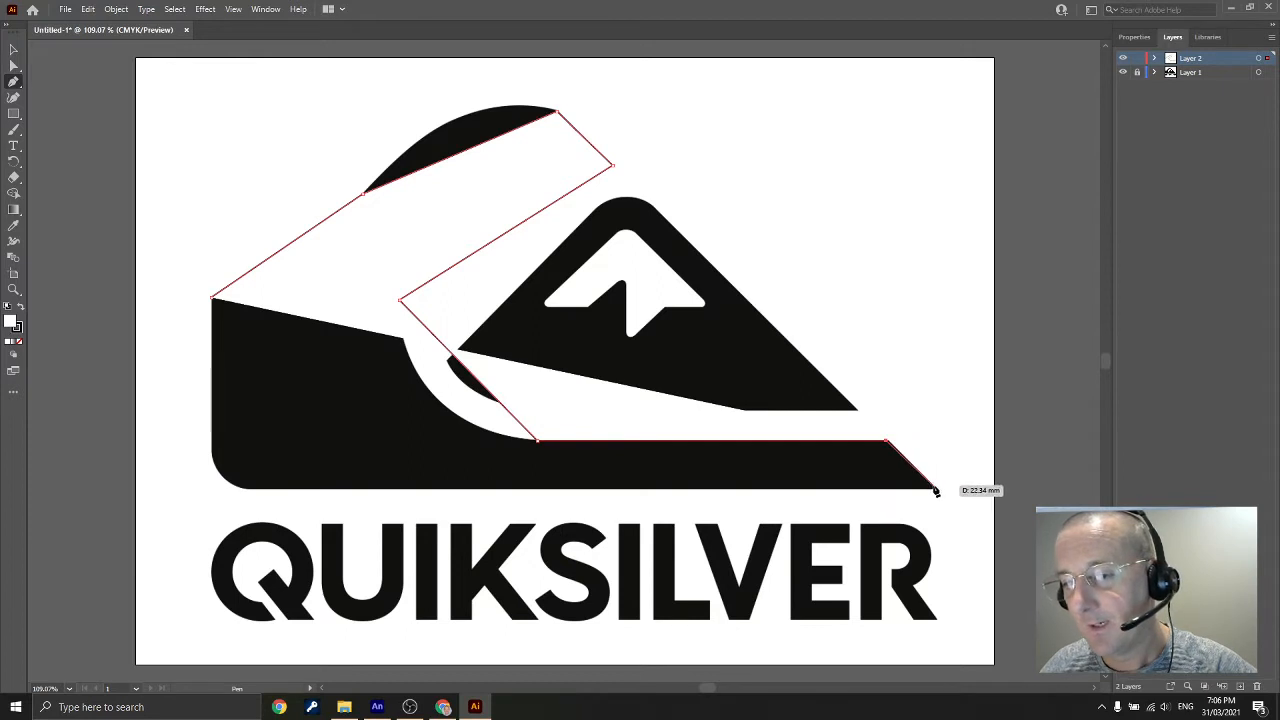
{"action": "left_click", "coordinate": [937, 488]}
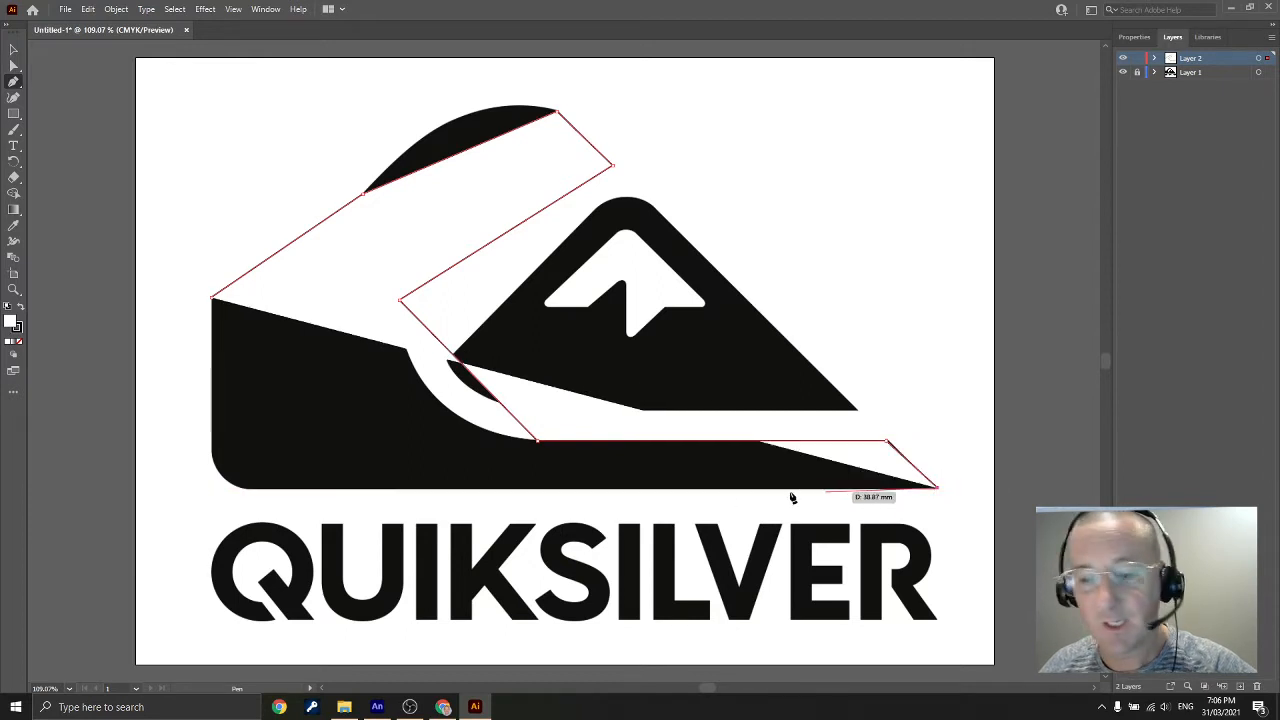
{"action": "left_click", "coordinate": [244, 488]}
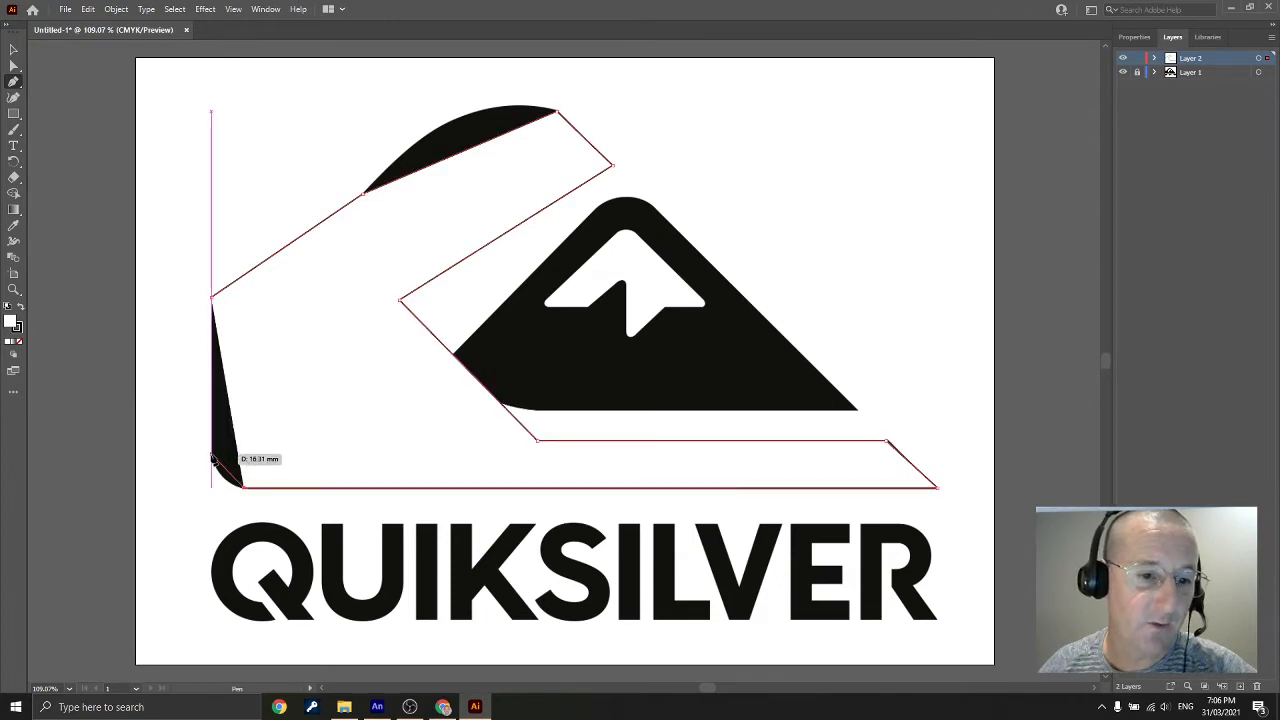
{"action": "left_click", "coordinate": [211, 459]}
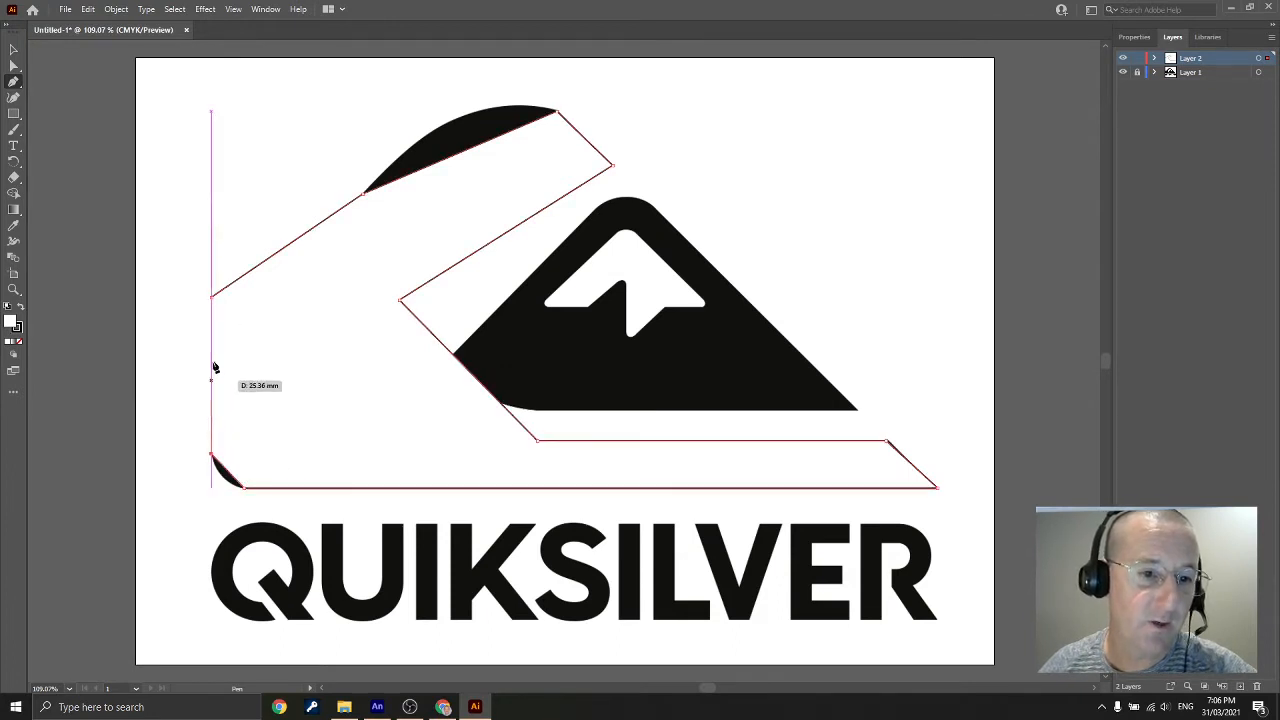
{"action": "left_click", "coordinate": [212, 299]}
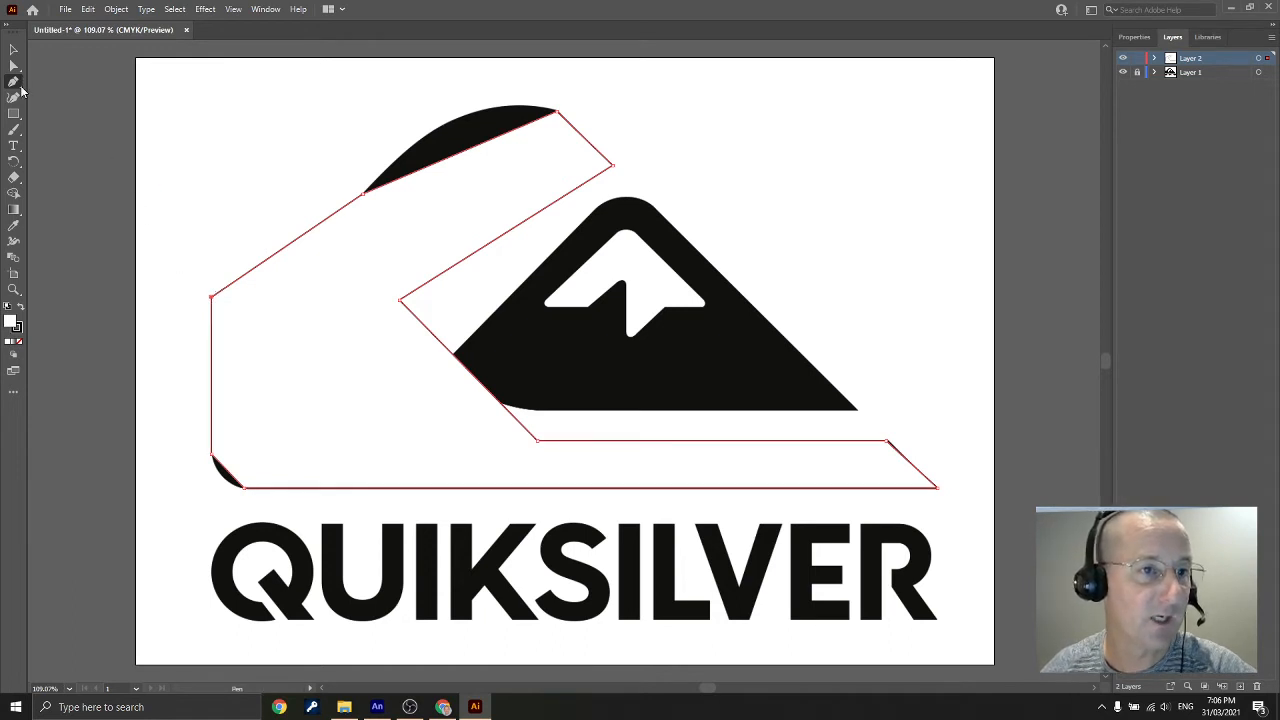
Activate the Anchor Point tool and detach the Pen tool group as a floating toolbar
{"action": "left_click", "coordinate": [20, 89]}
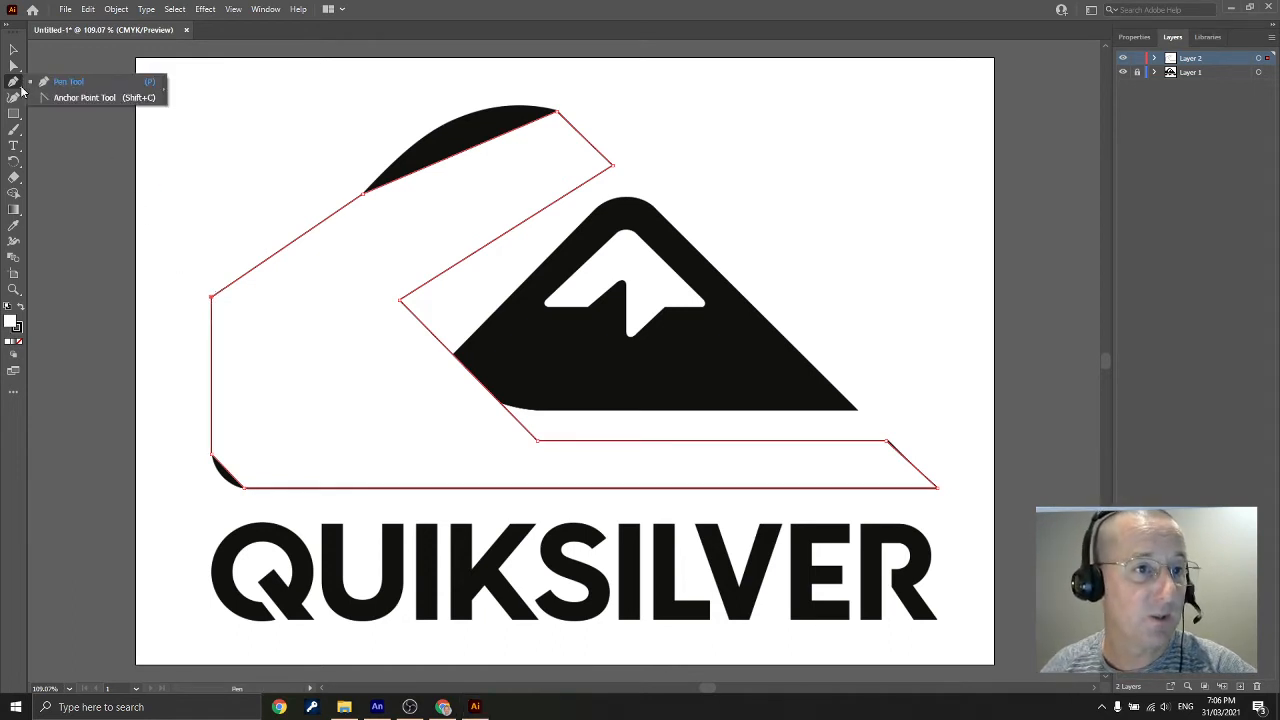
{"action": "left_click", "coordinate": [88, 99]}
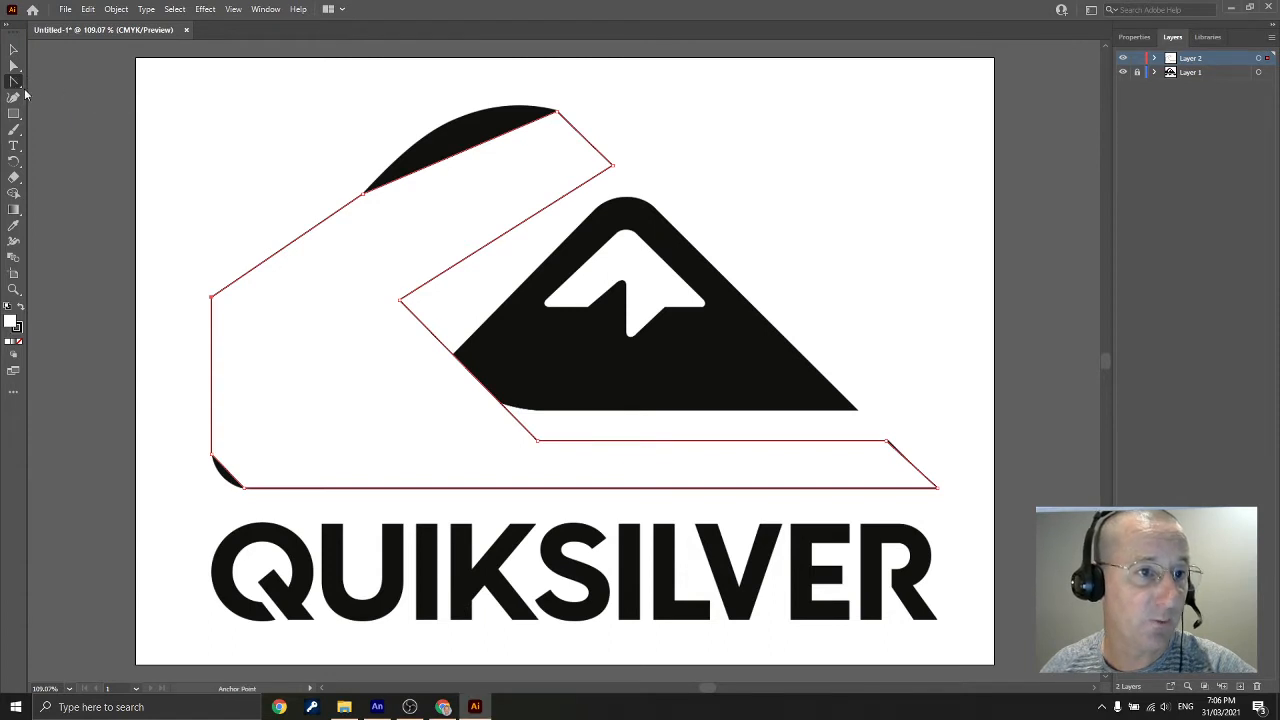
{"action": "left_click", "coordinate": [20, 89]}
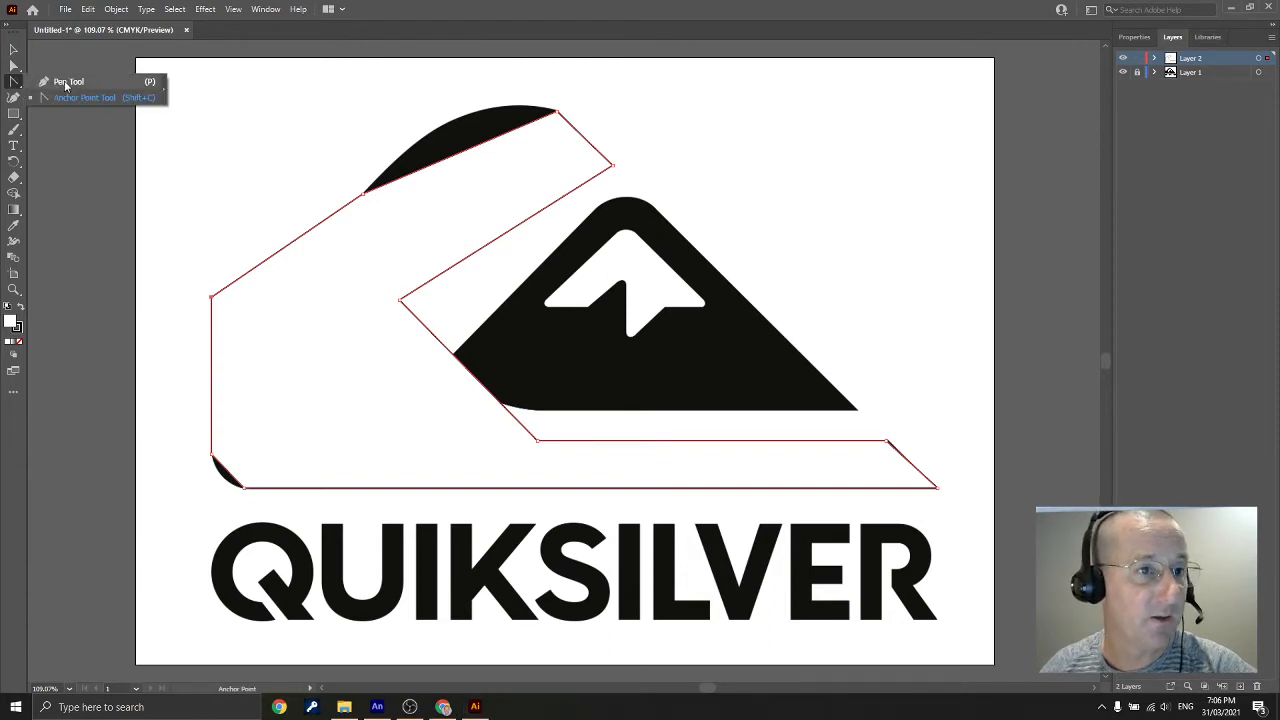
{"action": "left_click", "coordinate": [164, 90]}
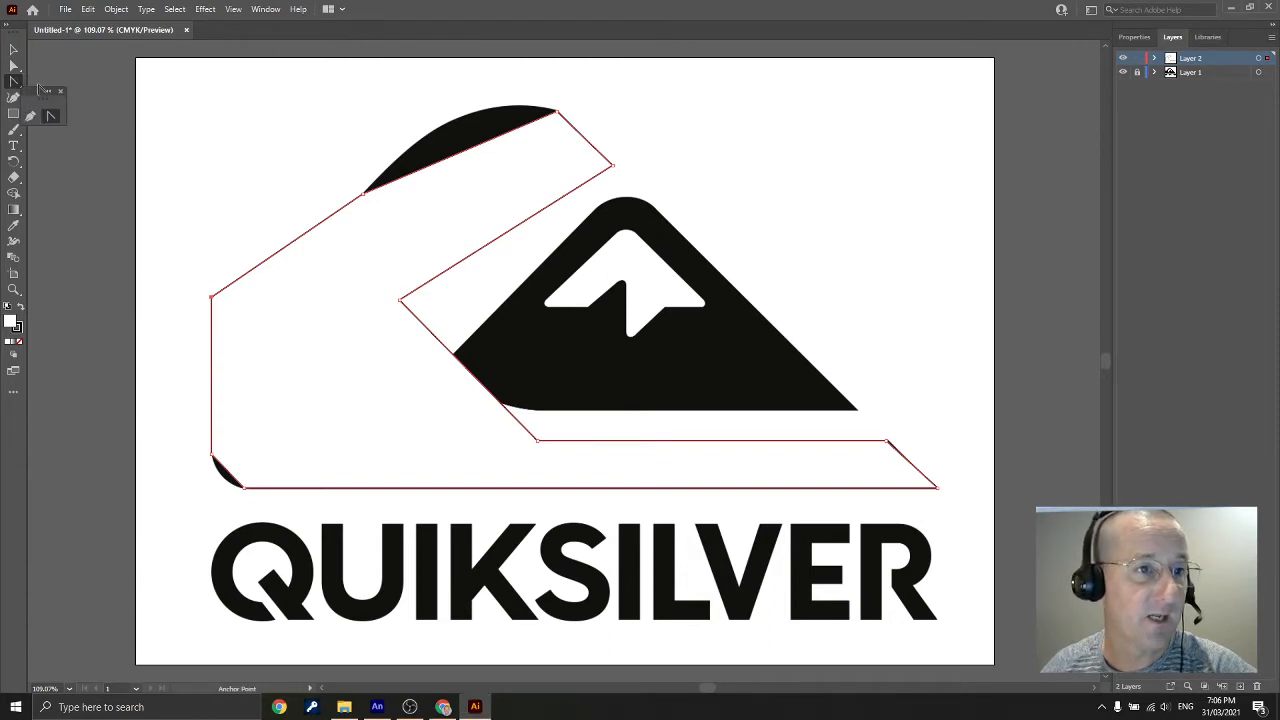
Move the floating Pen toolbar beside the artboard's upper-left corner, and give the wave path no fill and a yellow stroke, about C 7, Y 84
{"action": "left_click_drag", "start_coordinate": [43, 92], "coordinate": [71, 75]}
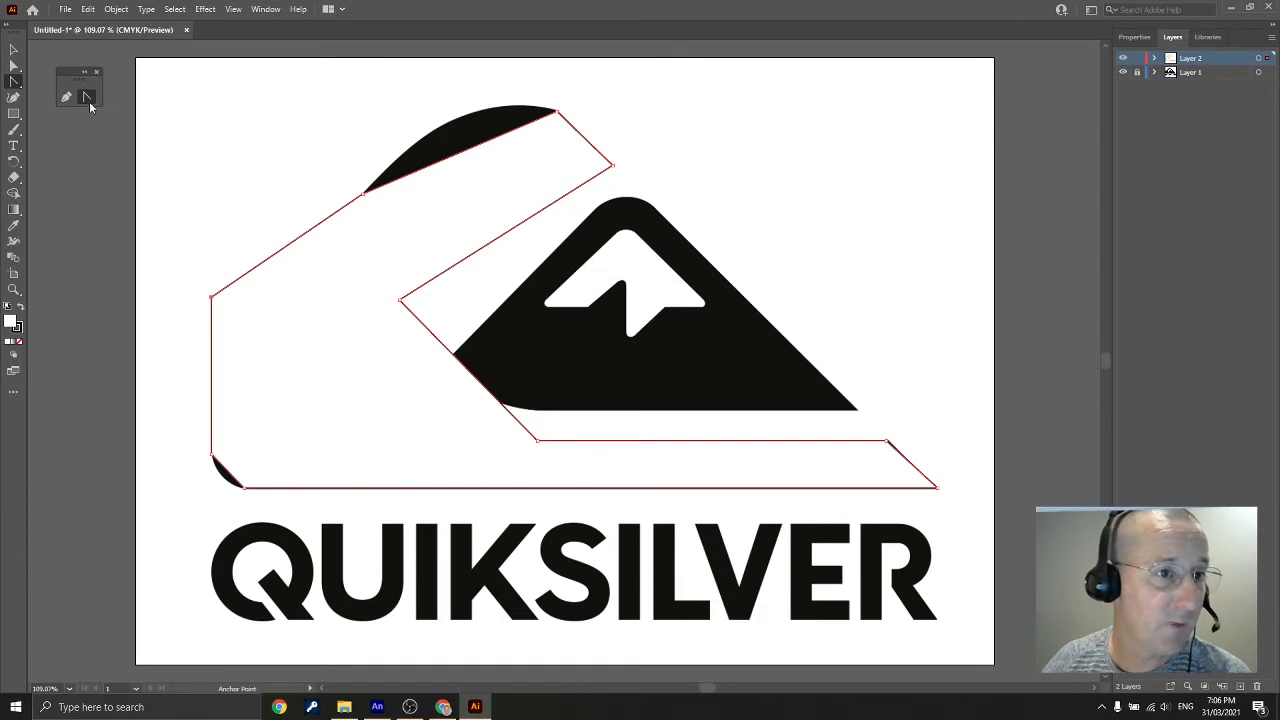
{"action": "left_click", "coordinate": [87, 100]}
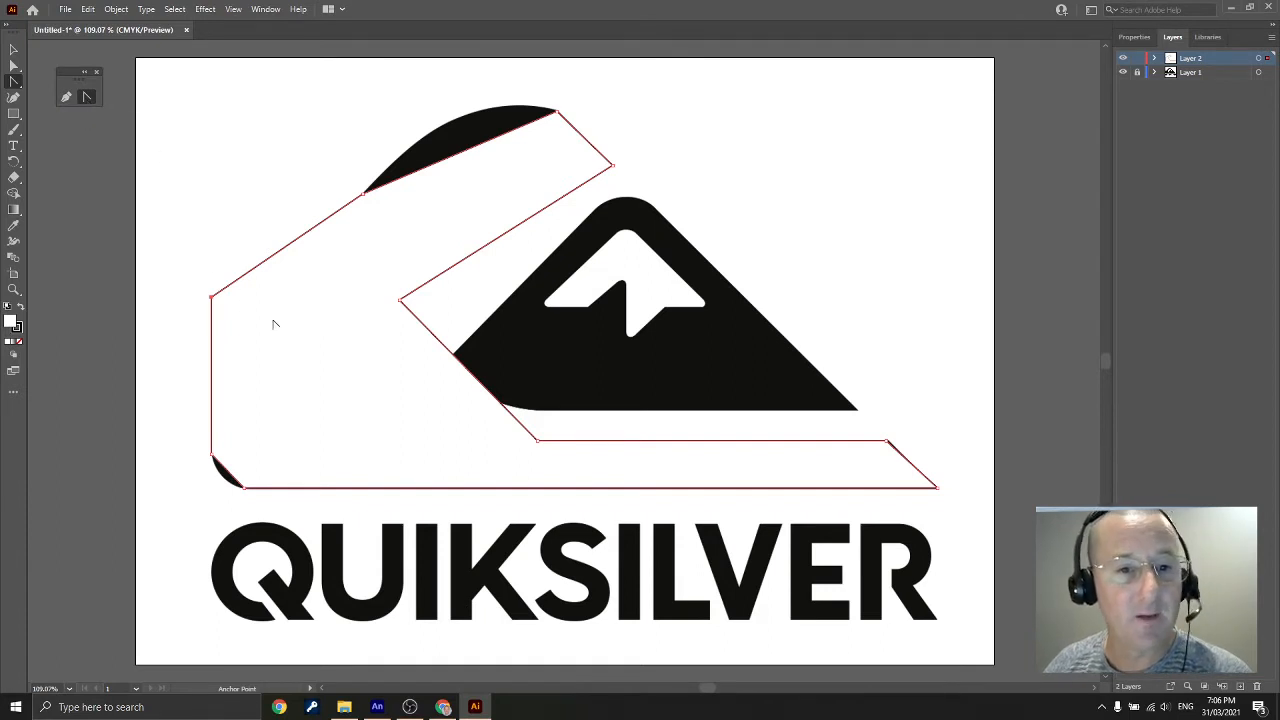
{"action": "left_click", "coordinate": [13, 50]}
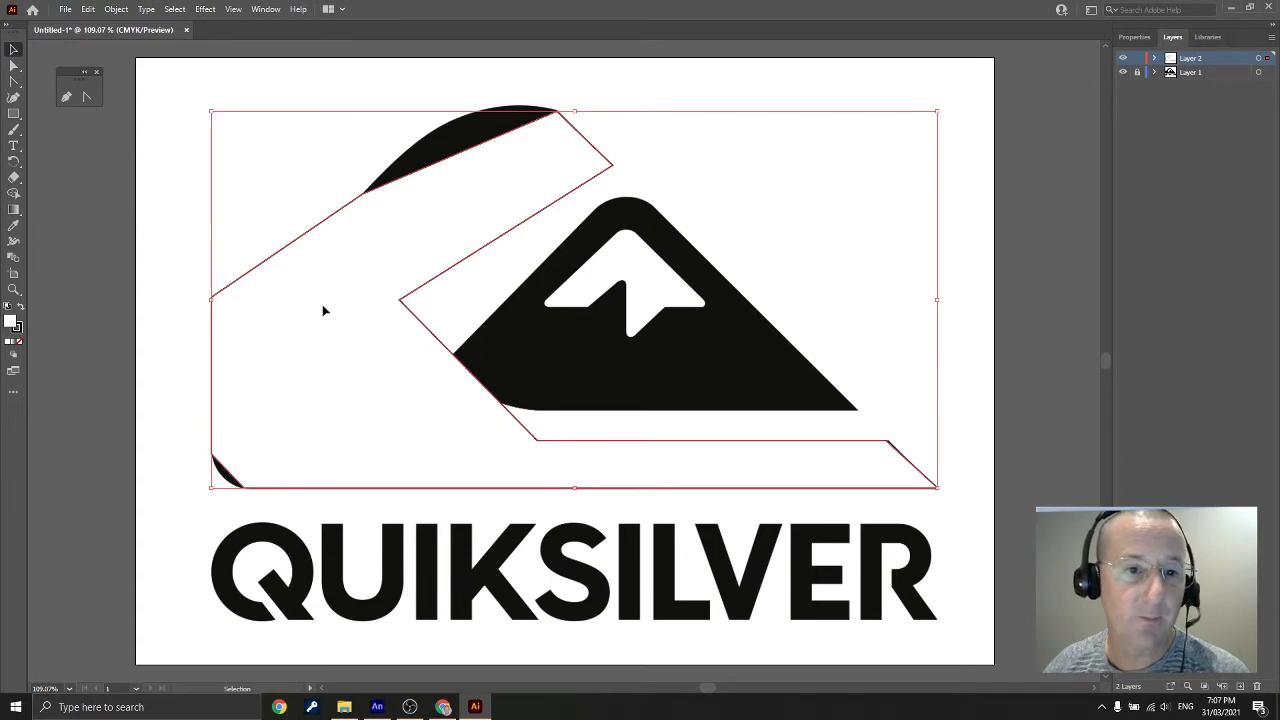
{"action": "left_click", "coordinate": [19, 343]}
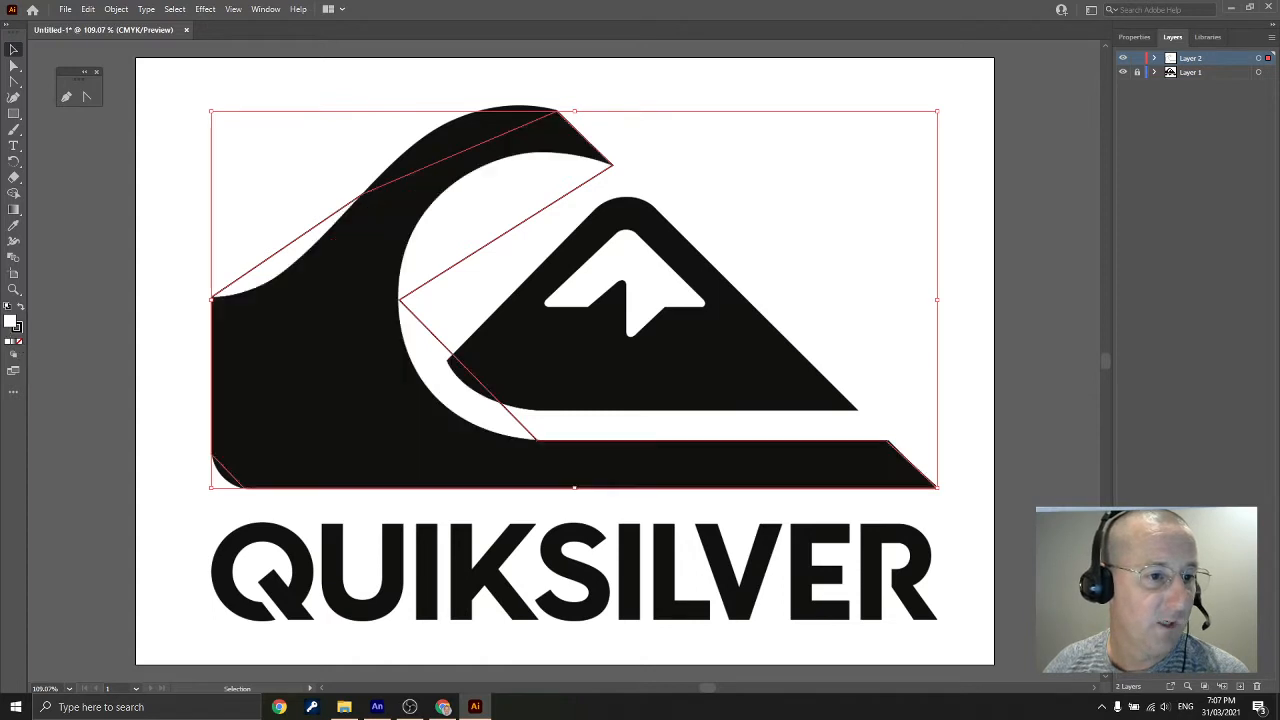
{"action": "left_click", "coordinate": [18, 337]}
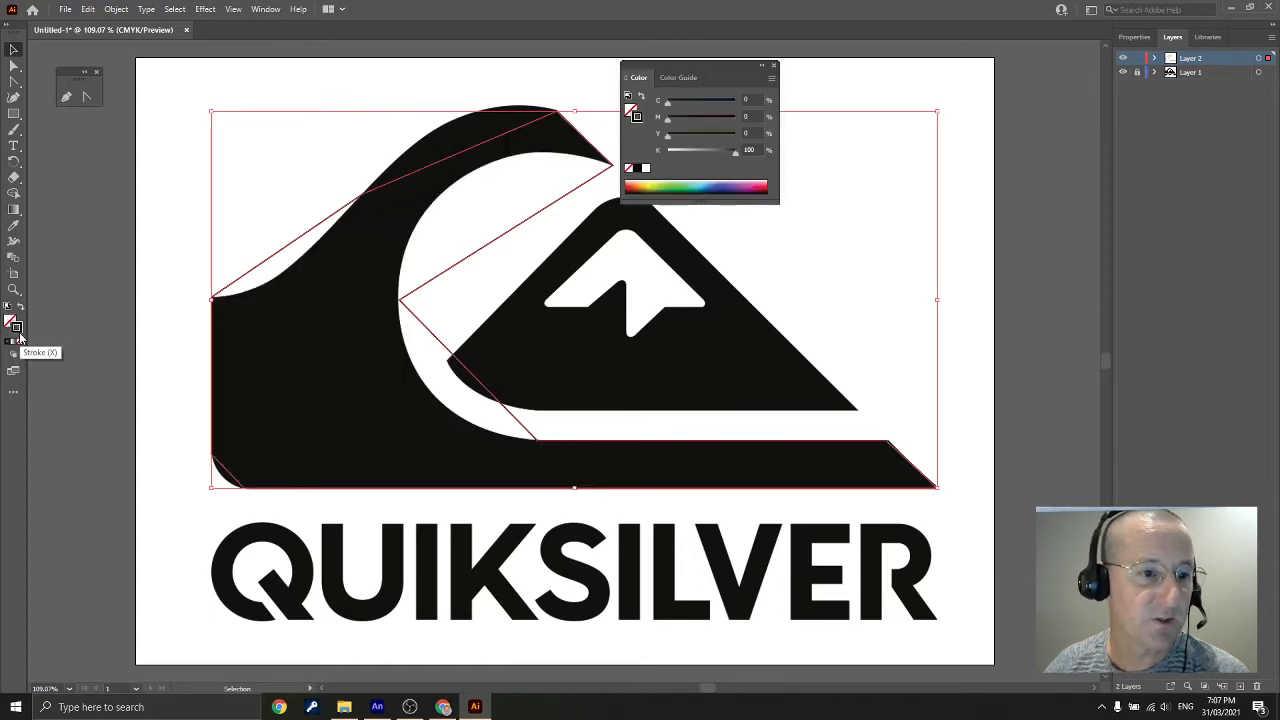
{"action": "left_click", "coordinate": [652, 185]}
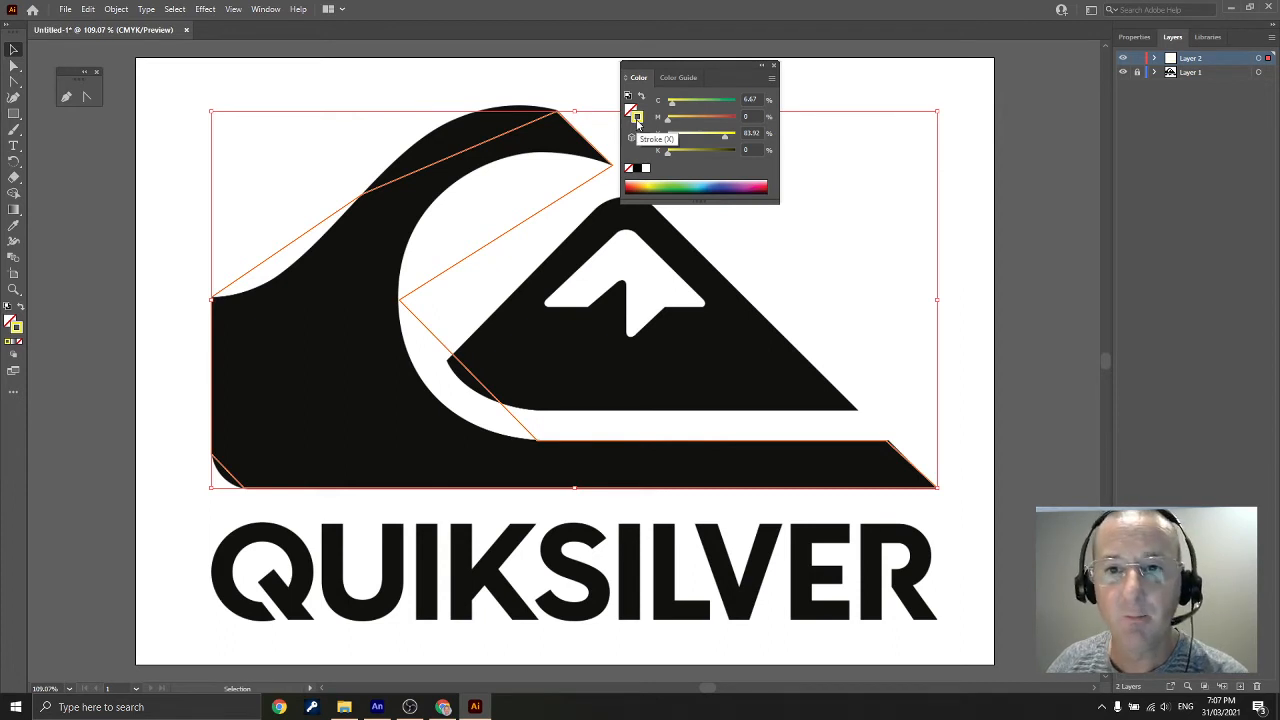
{"action": "left_click", "coordinate": [775, 67]}
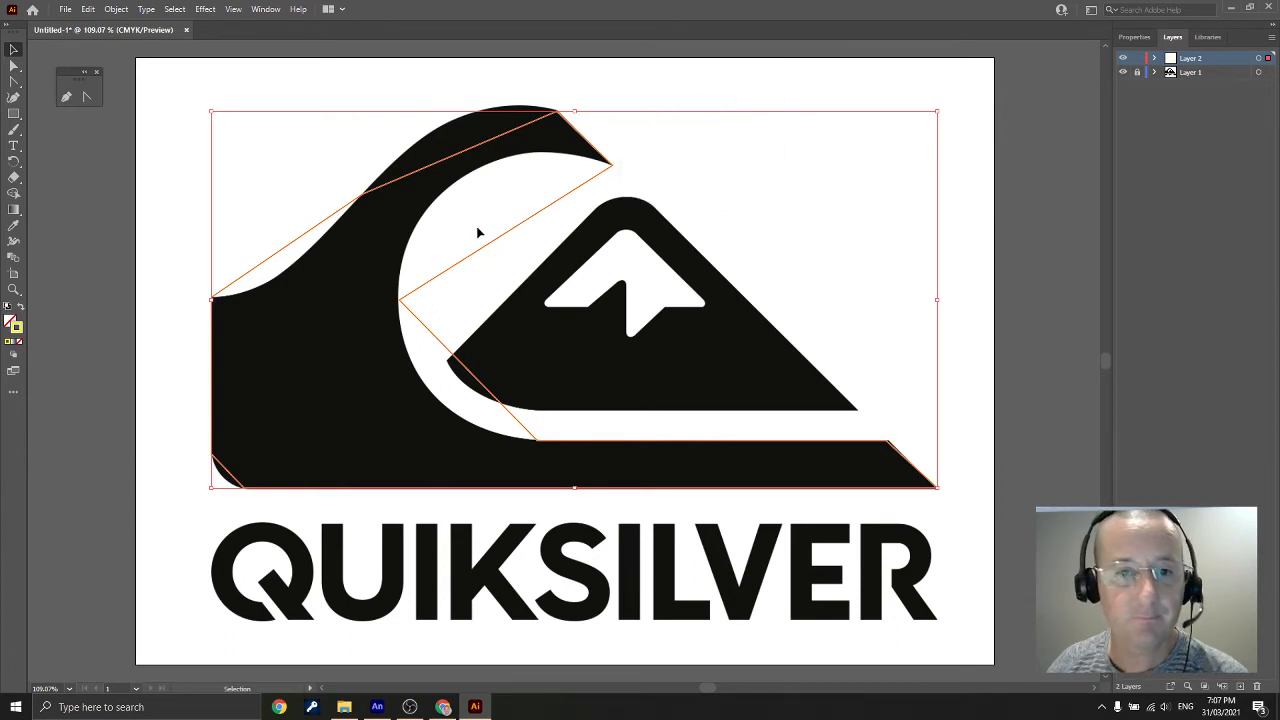
Curve the wave's outer back and crest with the Anchor Point tool, adjusting both handles of the midway anchor to fit the logo
{"action": "left_click", "coordinate": [87, 97]}
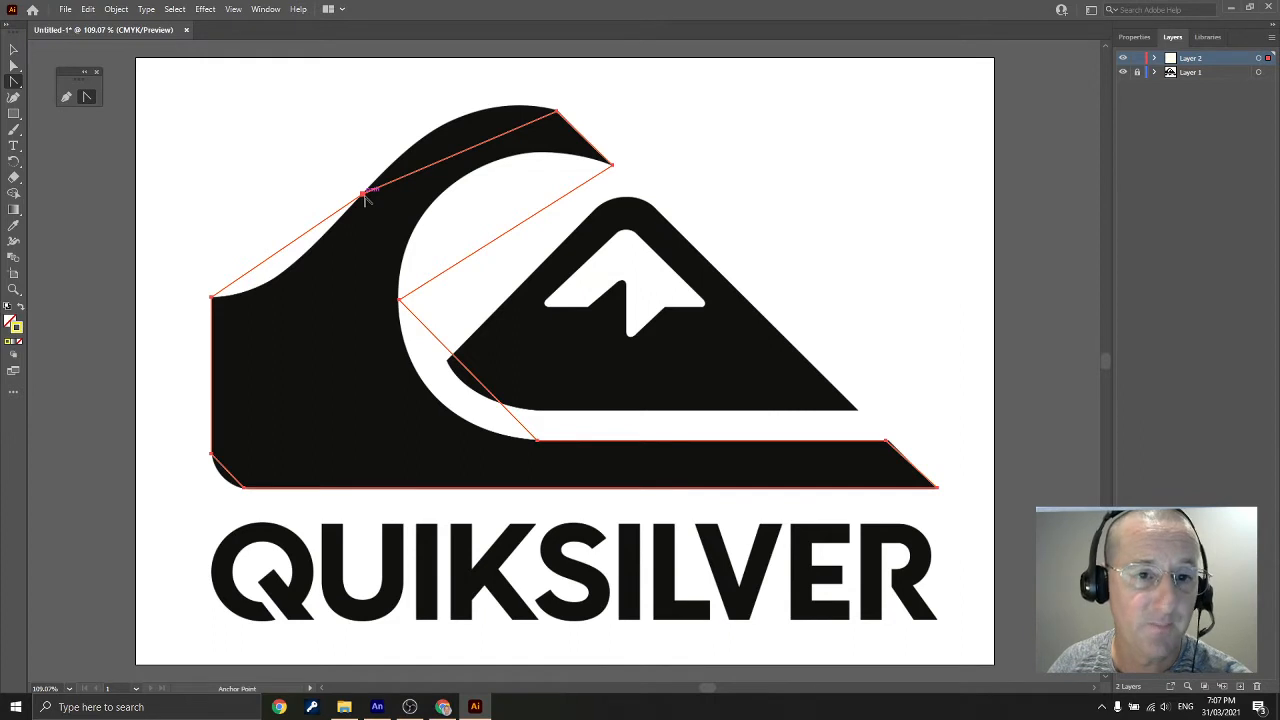
{"action": "left_click_drag", "start_coordinate": [364, 196], "coordinate": [460, 77]}
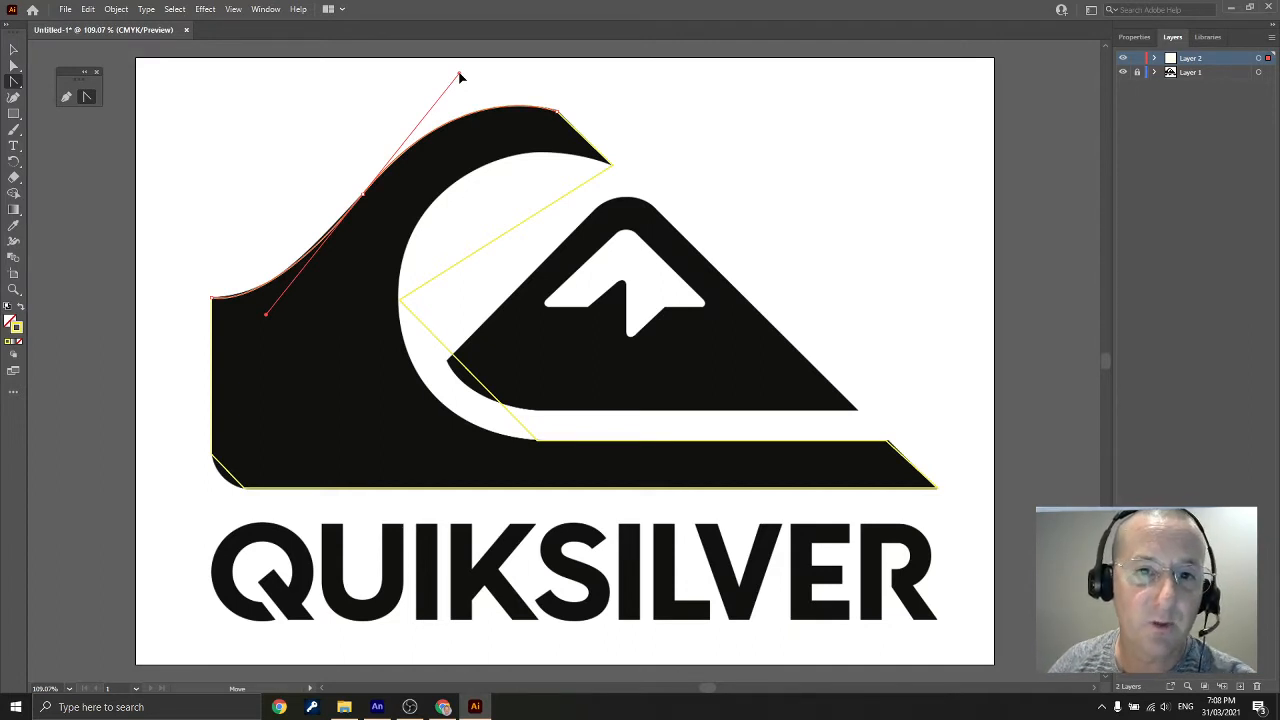
{"action": "left_click_drag", "start_coordinate": [460, 77], "coordinate": [460, 76]}
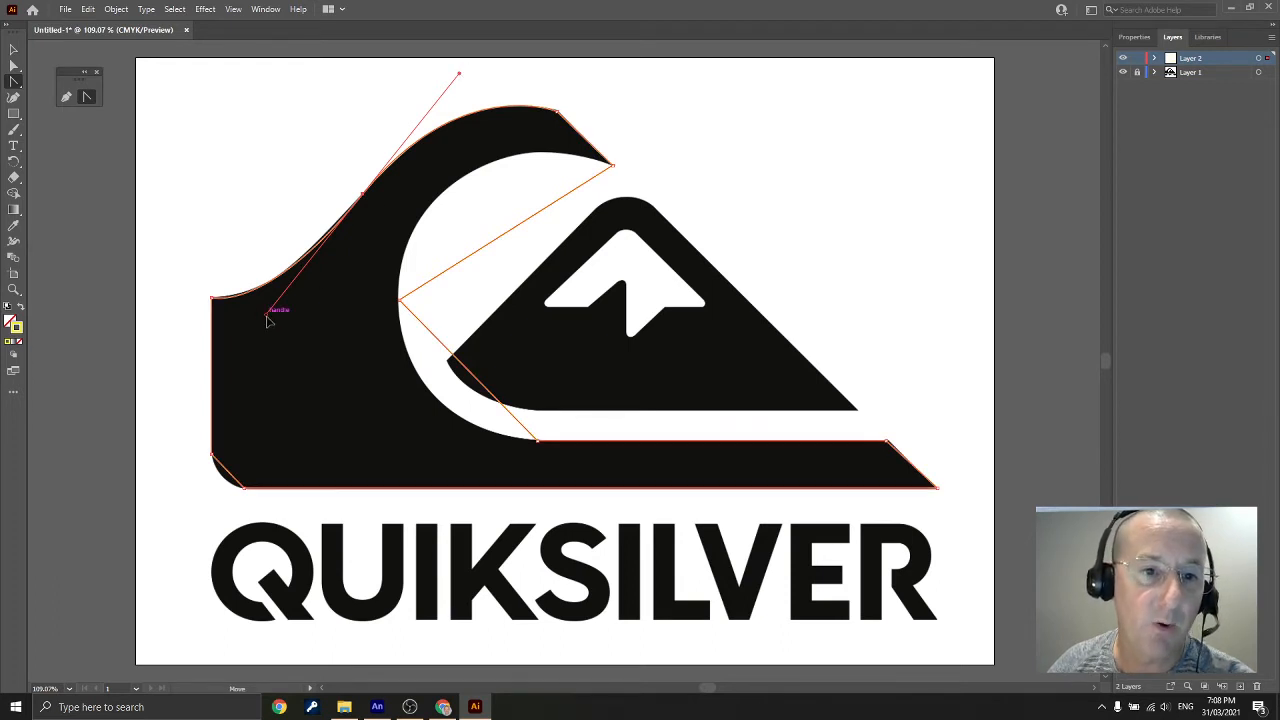
{"action": "mouse_move", "coordinate": [267, 314]}
{"action": "left_mouse_down"}
{"action": "mouse_move", "coordinate": [283, 322]}
{"action": "mouse_move", "coordinate": [227, 258]}
{"action": "mouse_move", "coordinate": [214, 220]}
{"action": "mouse_move", "coordinate": [276, 297]}
{"action": "mouse_move", "coordinate": [273, 314]}
{"action": "left_mouse_up"}
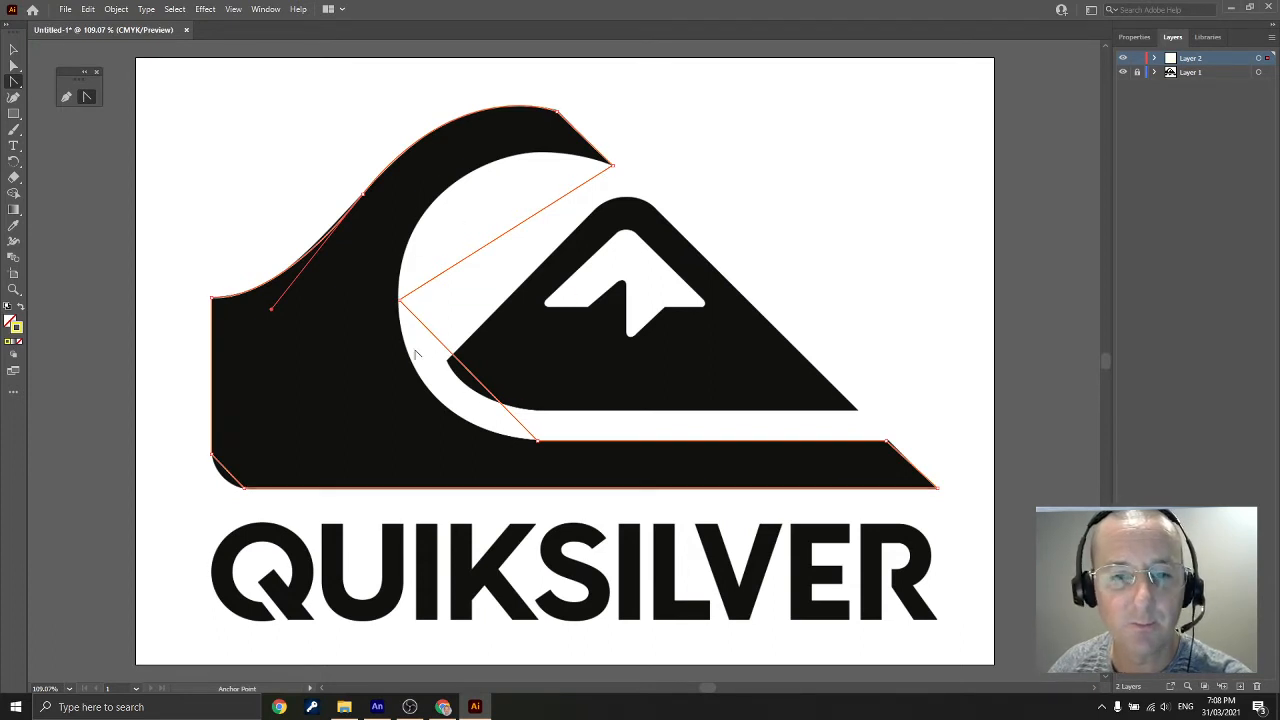
Nudge the anchor point at the leftmost edge of the wave's inner curve slightly upward
{"action": "left_click_drag", "start_coordinate": [399, 300], "coordinate": [378, 510]}
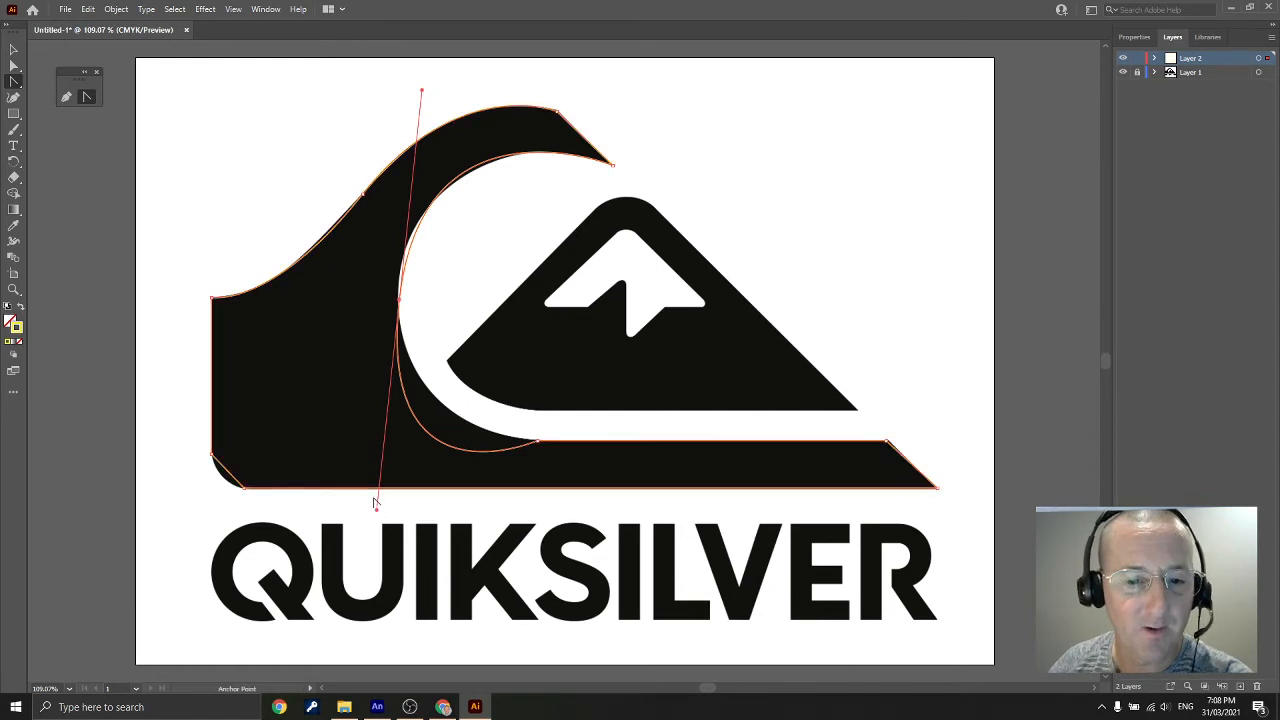
{"action": "left_click", "coordinate": [400, 298]}
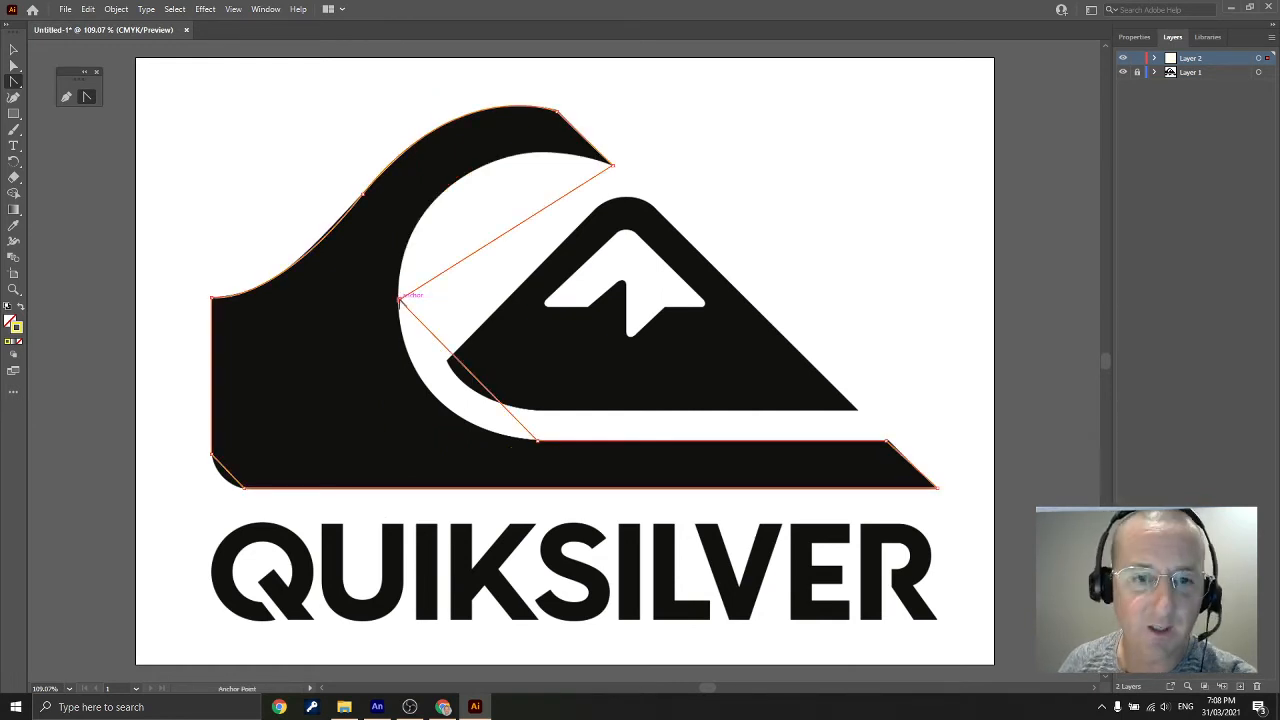
{"action": "key", "text": "Up"}
{"action": "key", "text": "Up"}
{"action": "key", "text": "Up"}
{"action": "key", "text": "Up"}
{"action": "key", "text": "Up"}
{"action": "key", "text": "Up"}
{"action": "key", "text": "Up"}
{"action": "key", "text": "Up"}
{"action": "key", "text": "Up"}
{"action": "key", "text": "Up"}
{"action": "key", "text": "Up"}
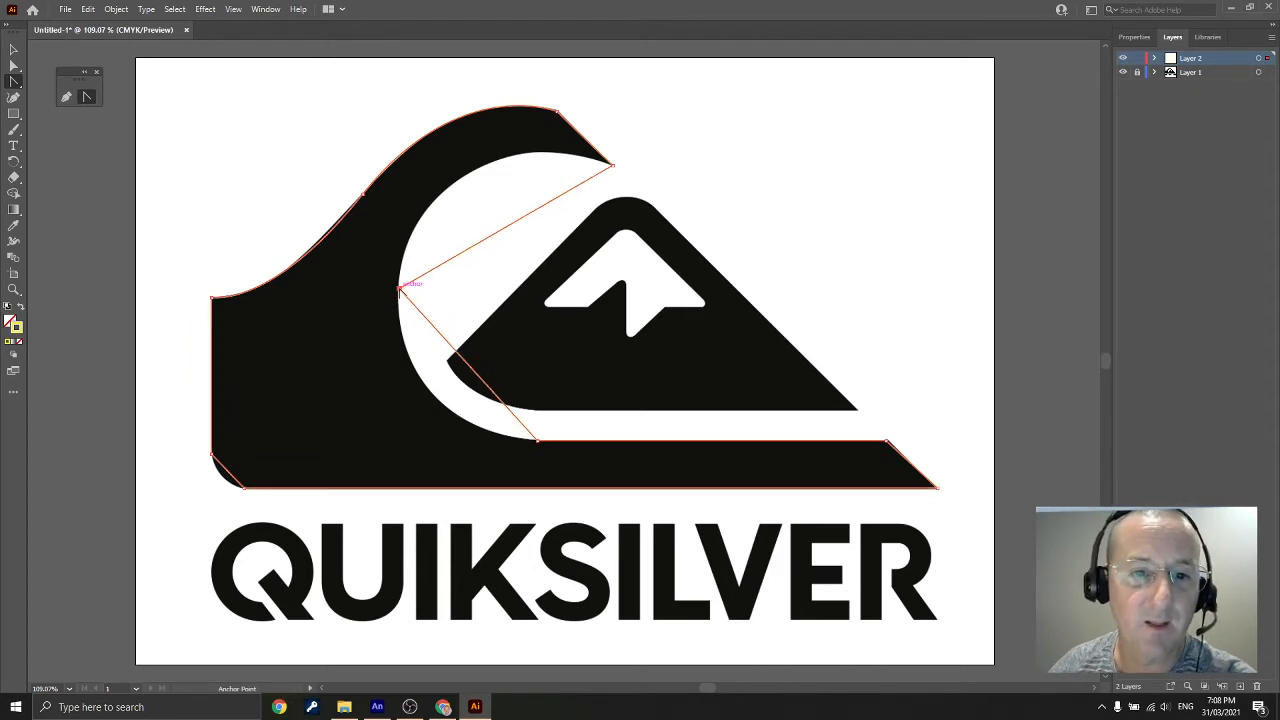
Curve the wave's inner edge with vertical handles from its leftmost anchor, and round the wave's lower-left corner to match the logo
{"action": "left_click_drag", "start_coordinate": [400, 288], "coordinate": [401, 441]}
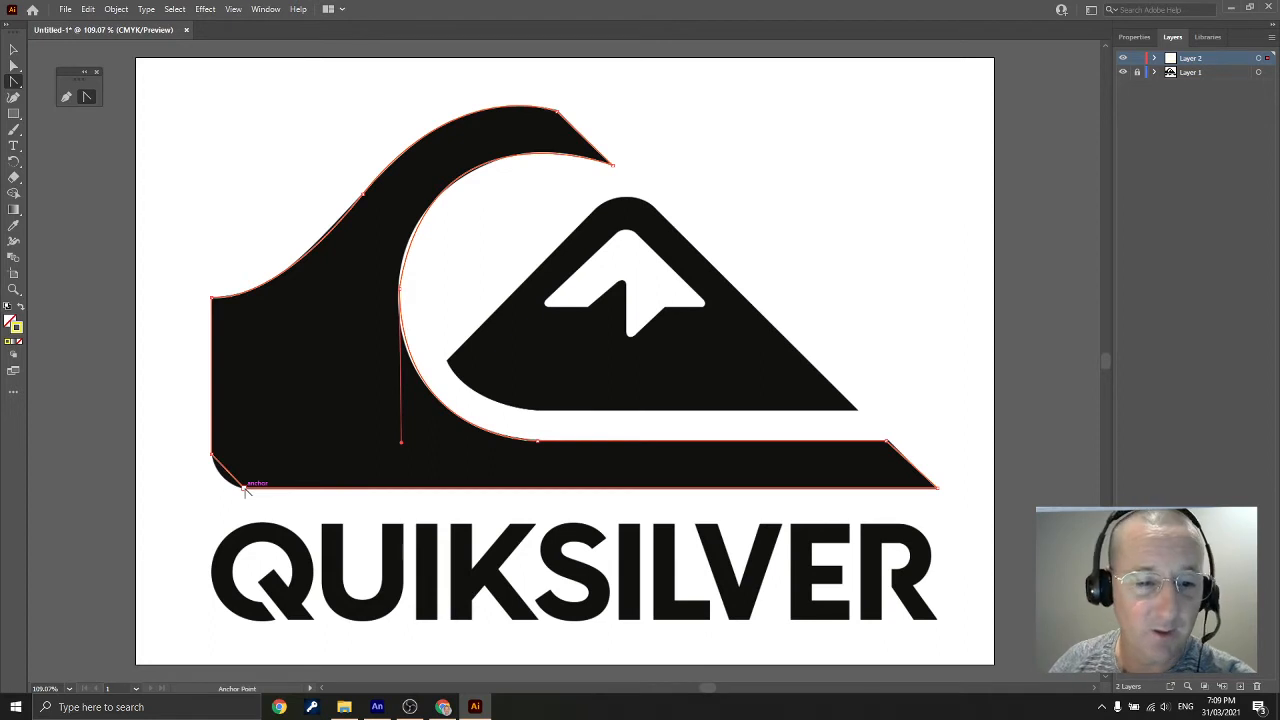
{"action": "left_click_drag", "start_coordinate": [245, 490], "coordinate": [216, 489]}
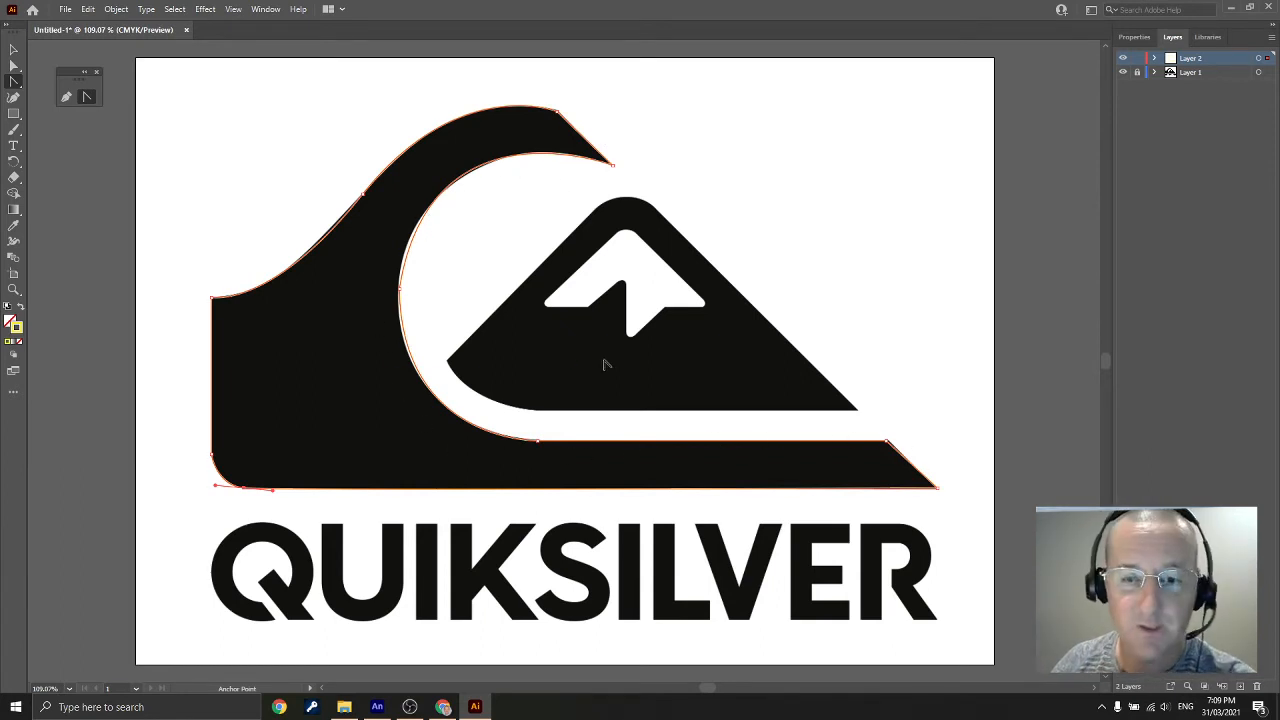
Trace the mountain's outer outline with the Pen tool as a closed path of five straight-segment anchor points
{"action": "left_click", "coordinate": [65, 98]}
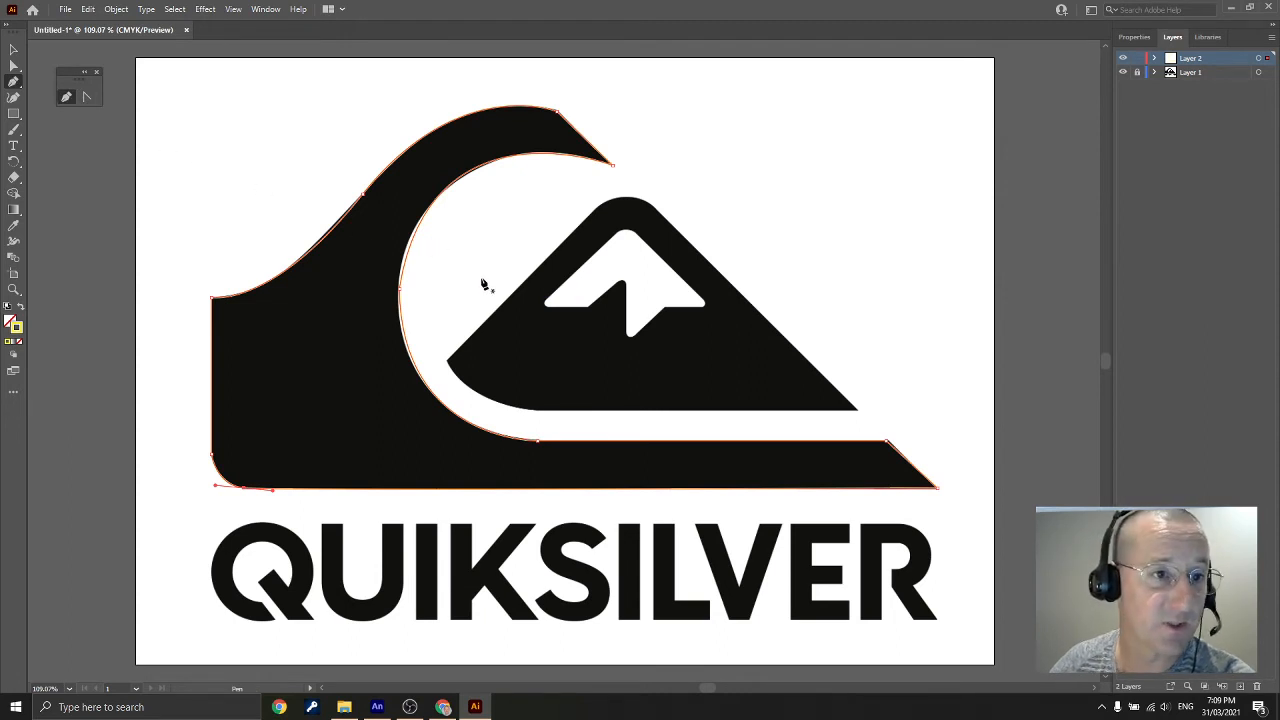
{"action": "left_click", "coordinate": [448, 359]}
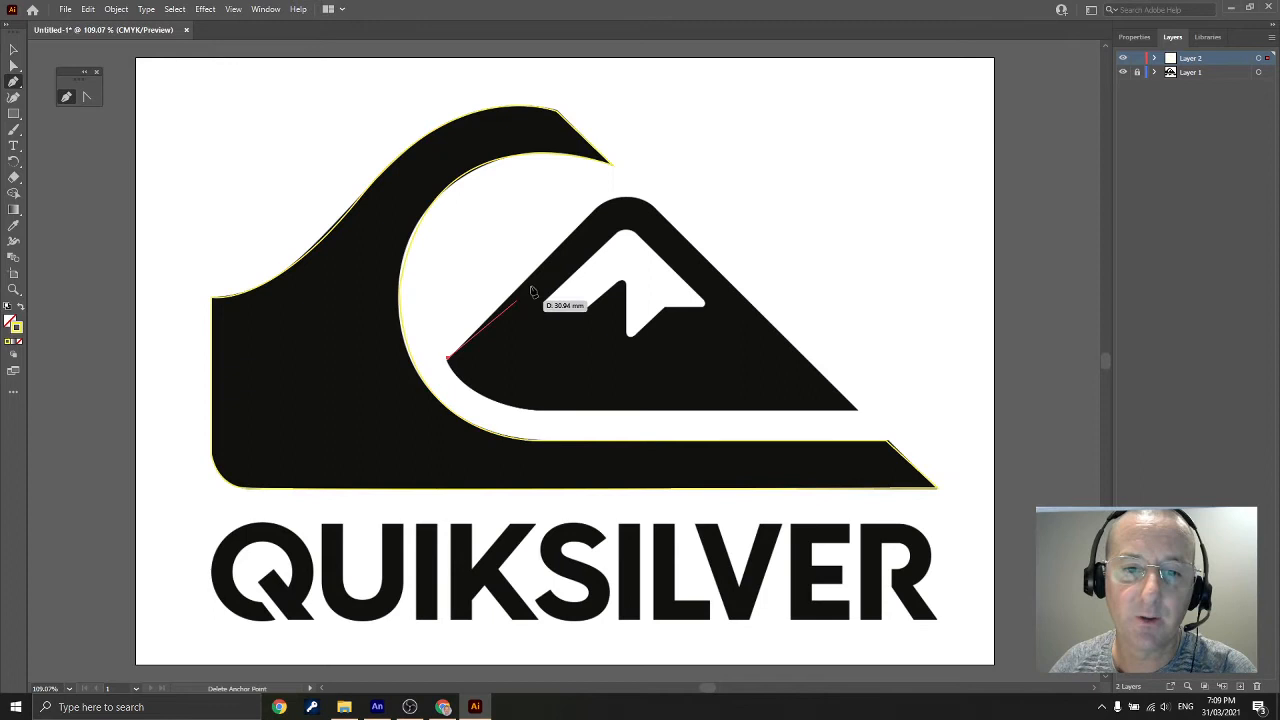
{"action": "left_click", "coordinate": [598, 207]}
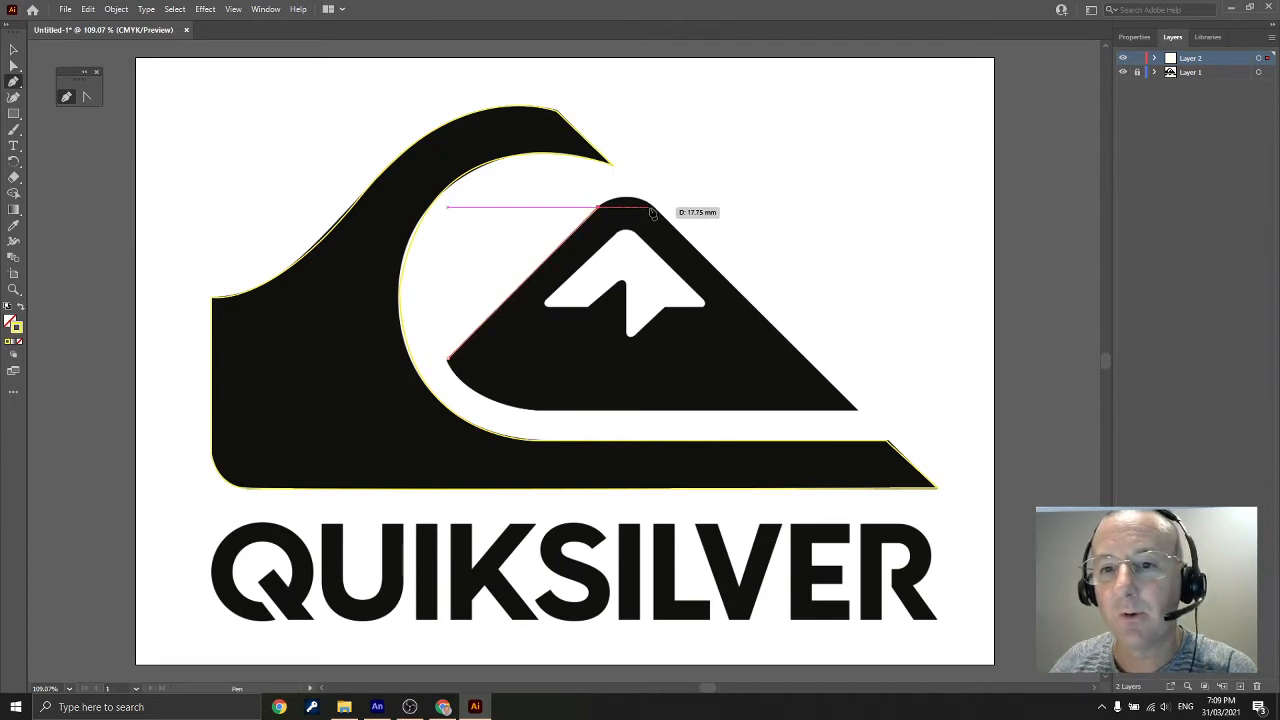
{"action": "left_click", "coordinate": [653, 207]}
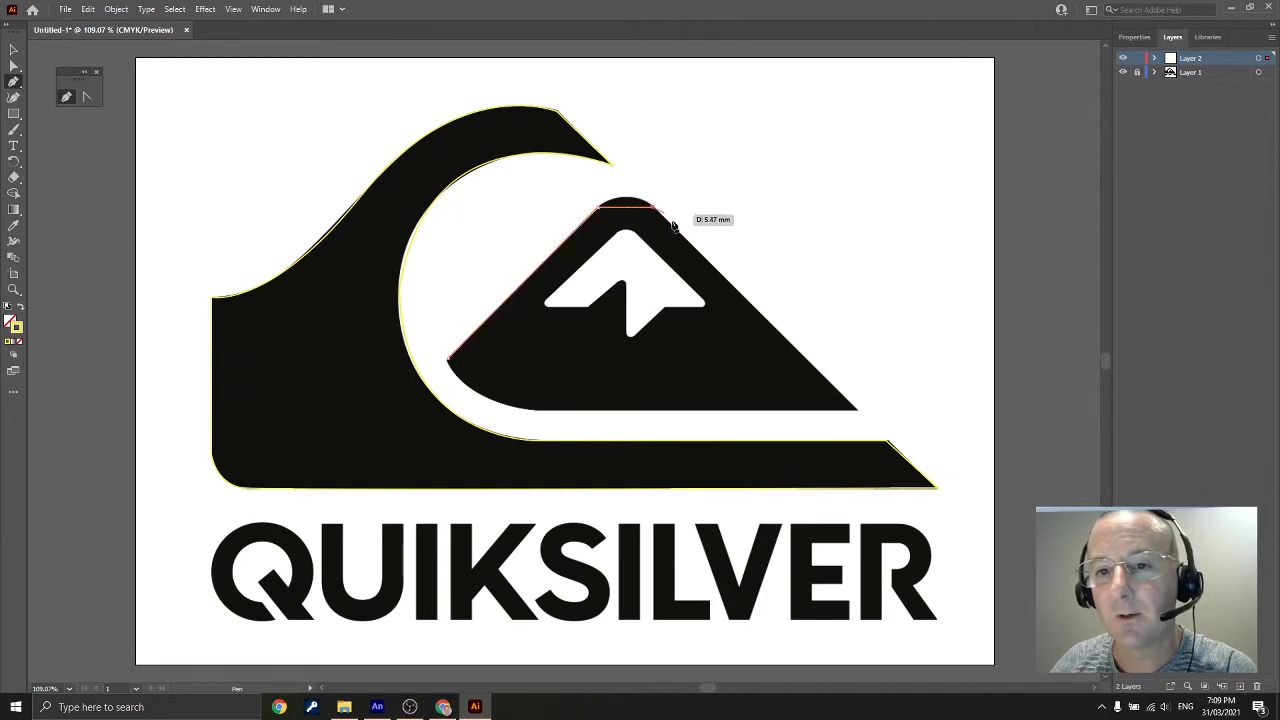
{"action": "left_click", "coordinate": [859, 411]}
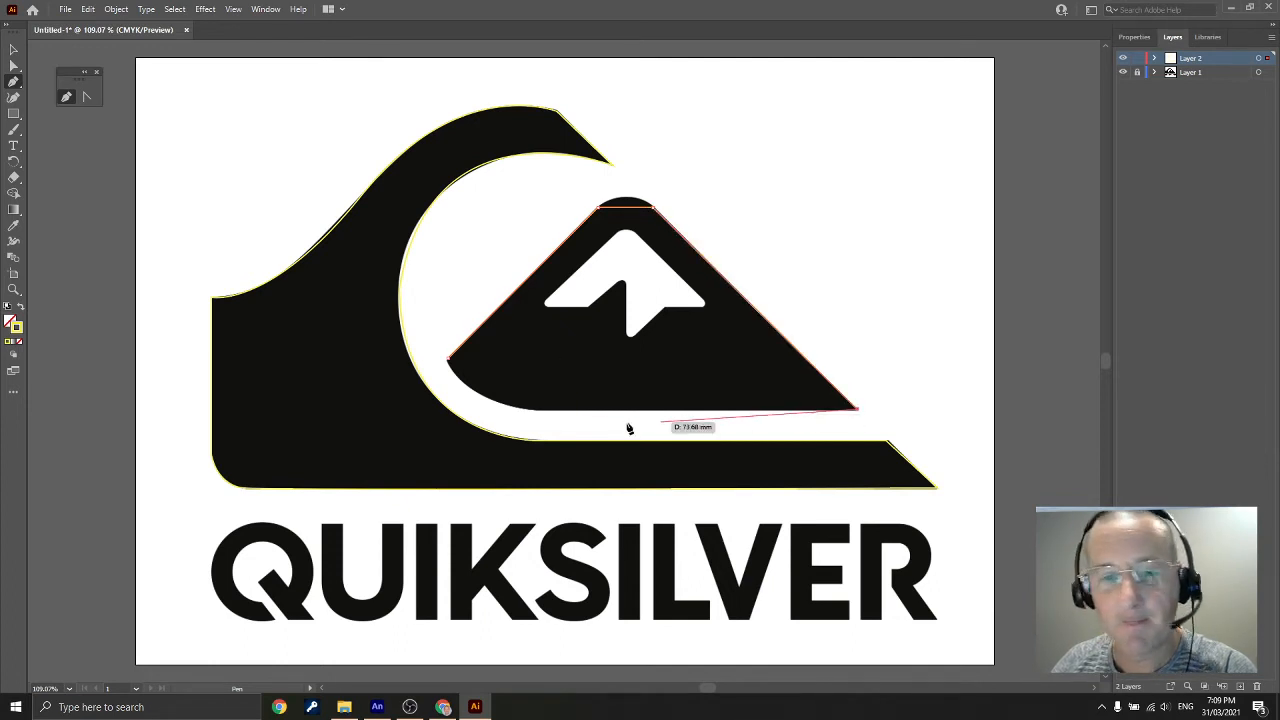
{"action": "left_click", "coordinate": [536, 411]}
{"action": "left_click", "coordinate": [448, 359]}
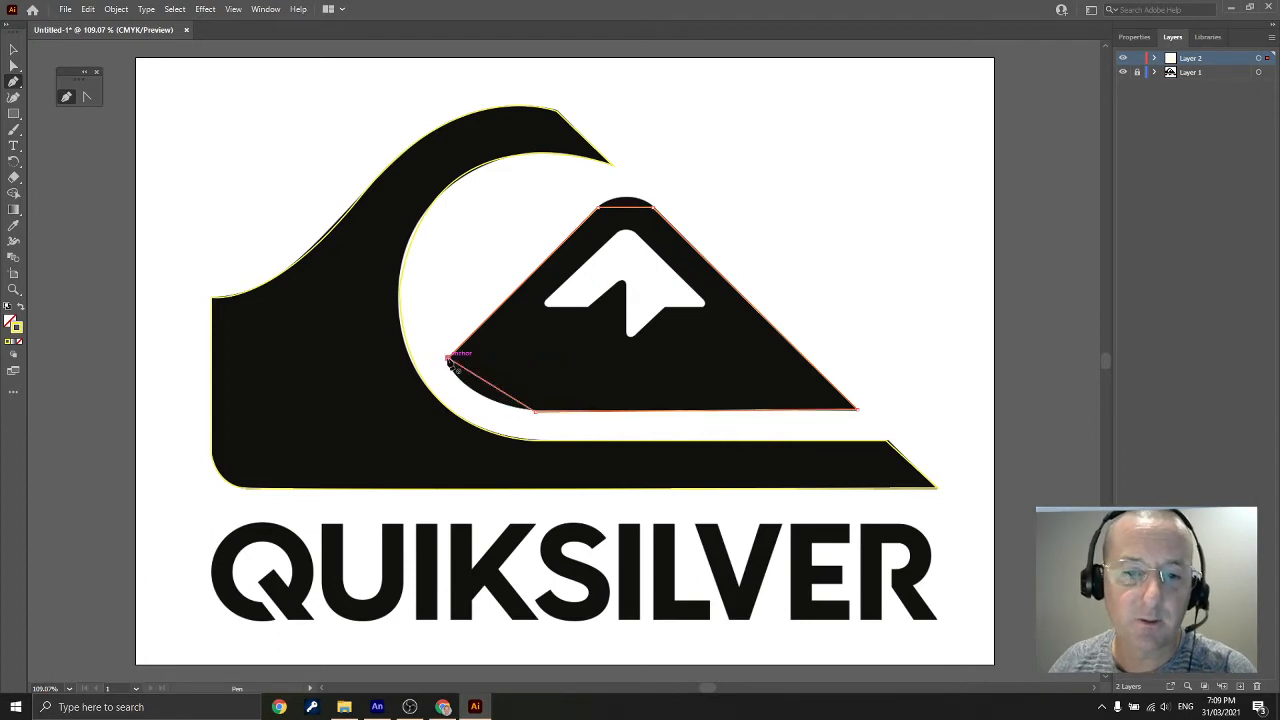
Curve the mountain's lower-left edge and peak with the Anchor Point tool, retracting the extra handles so the adjoining sides stay straight
{"action": "left_click", "coordinate": [85, 98]}
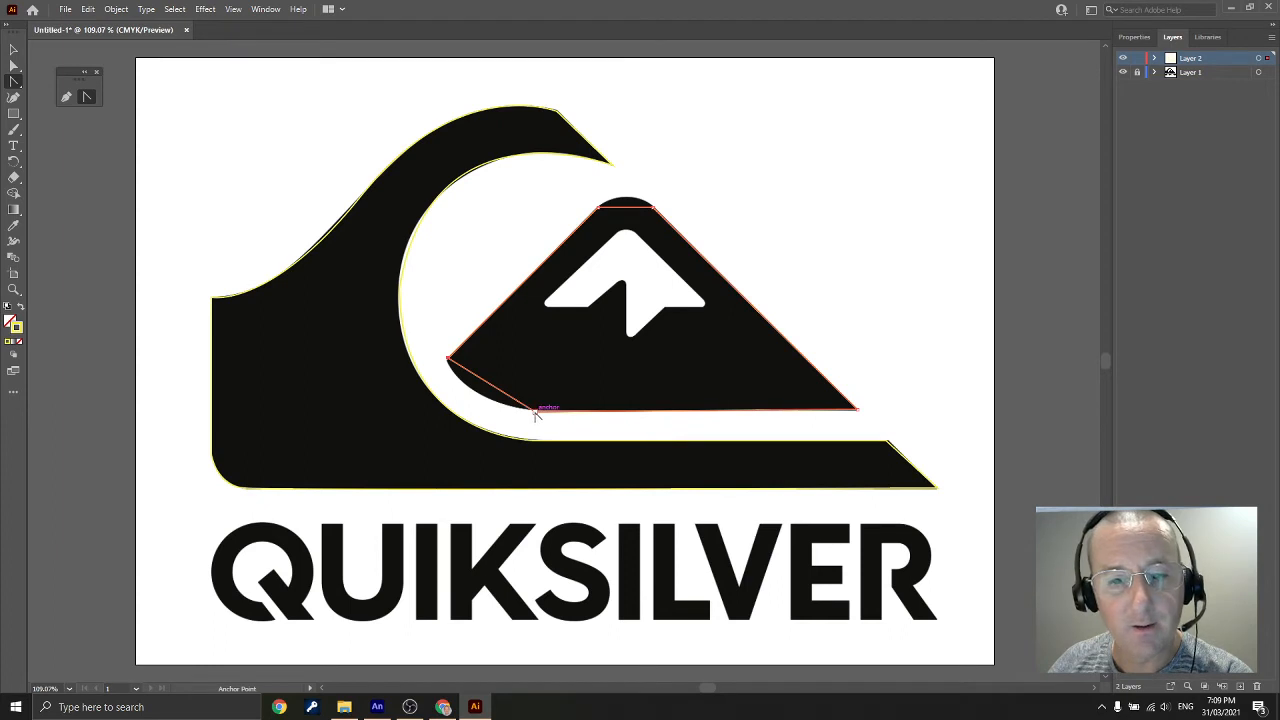
{"action": "left_click_drag", "start_coordinate": [535, 411], "coordinate": [466, 417]}
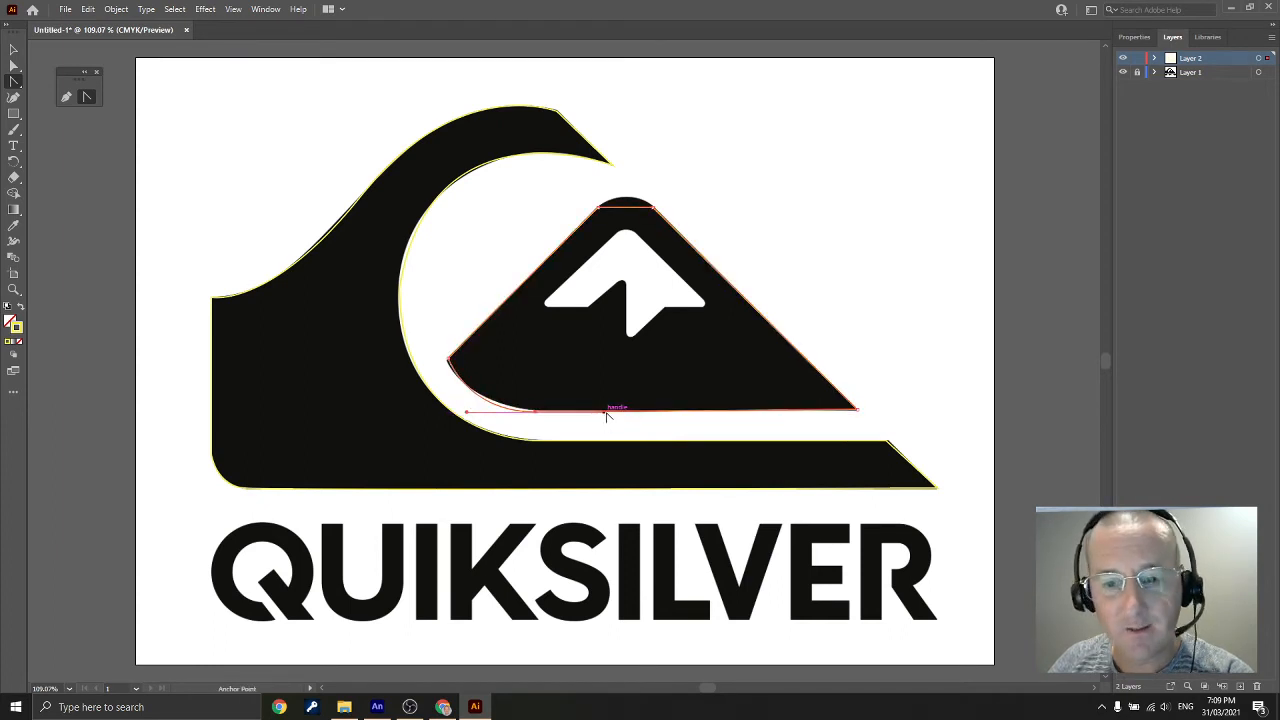
{"action": "left_click_drag", "start_coordinate": [603, 412], "coordinate": [467, 412]}
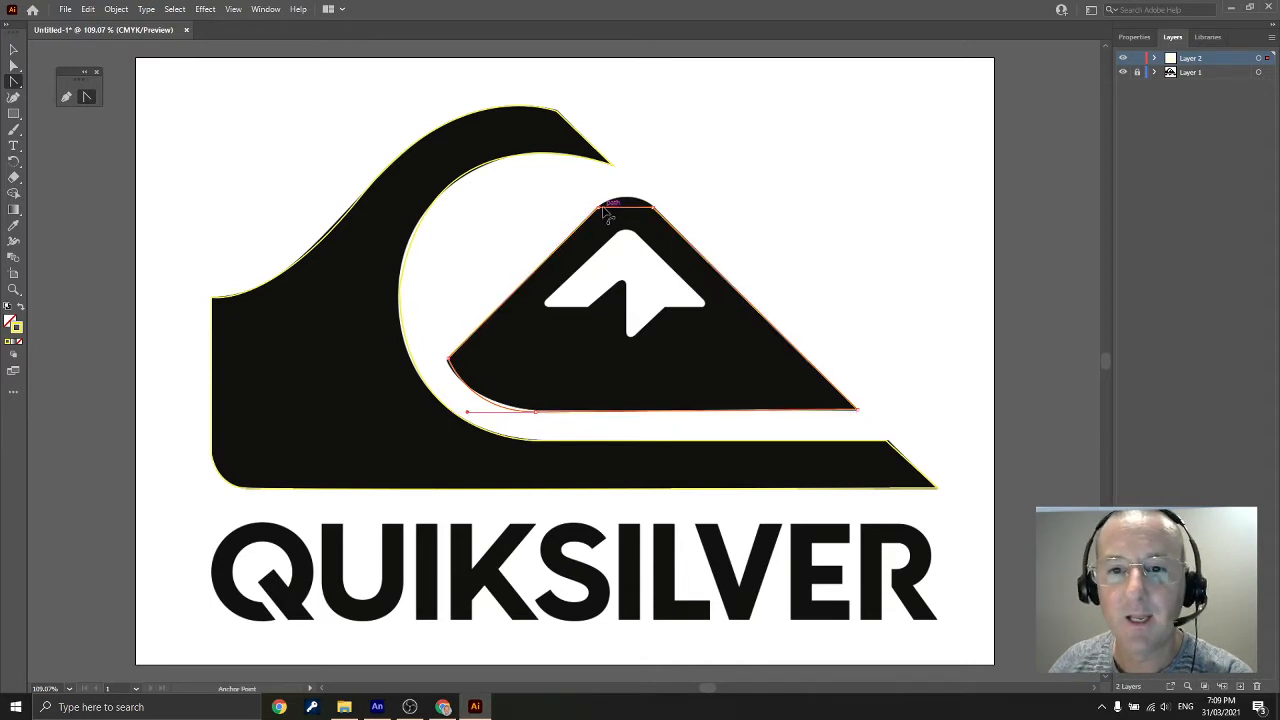
{"action": "left_click_drag", "start_coordinate": [598, 207], "coordinate": [630, 190]}
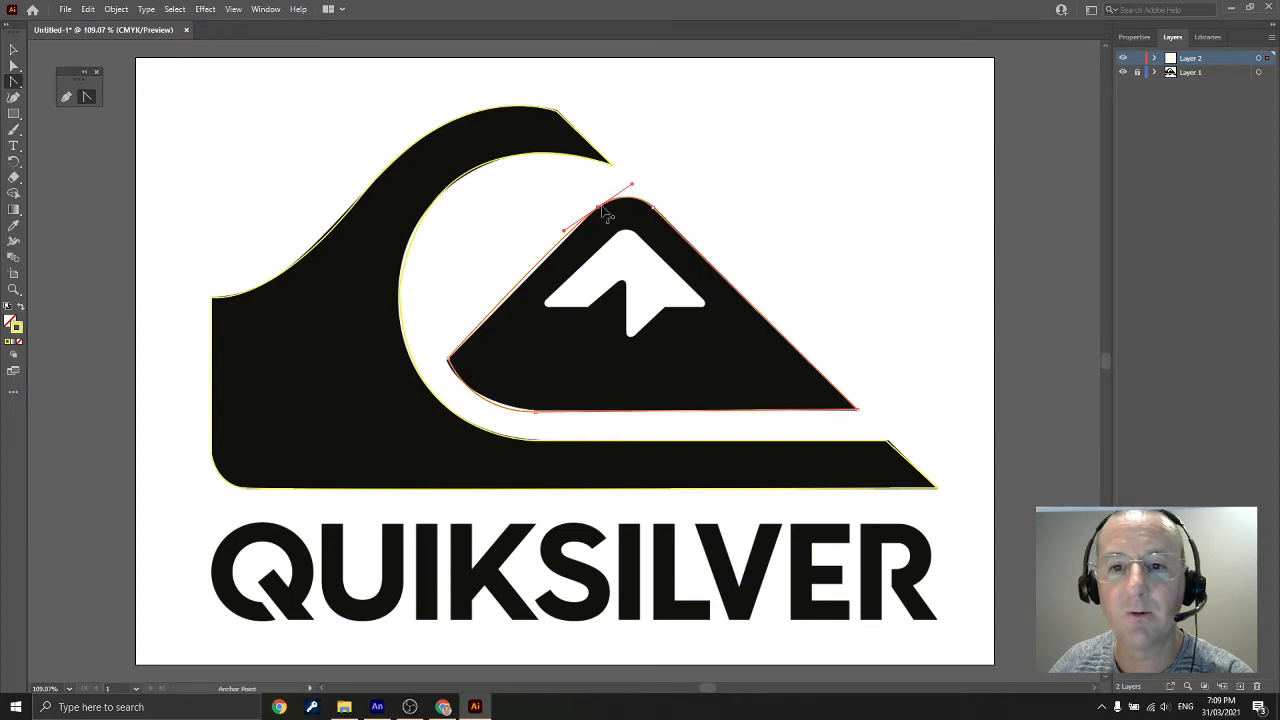
{"action": "left_click", "coordinate": [564, 233]}
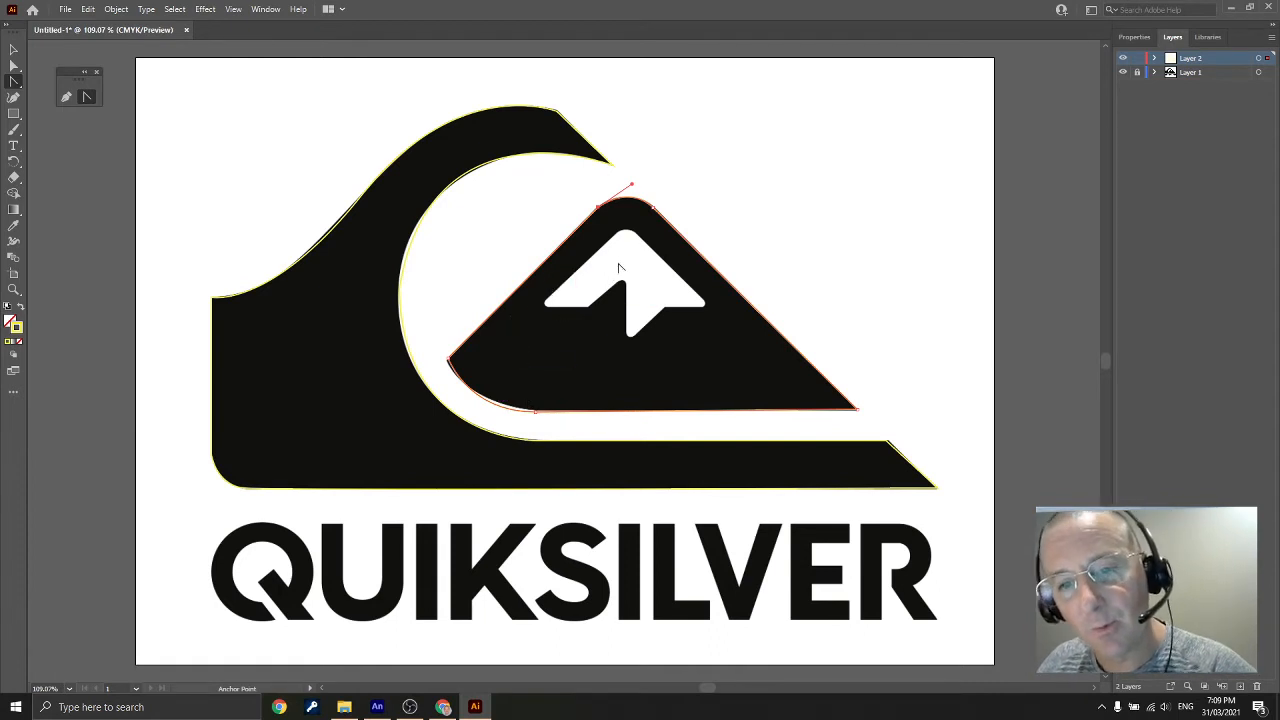
Trace the white snowcap inside the mountain with the Pen tool as a closed path of straight segments, placing two anchors at each rounded corner
{"action": "left_click", "coordinate": [66, 97]}
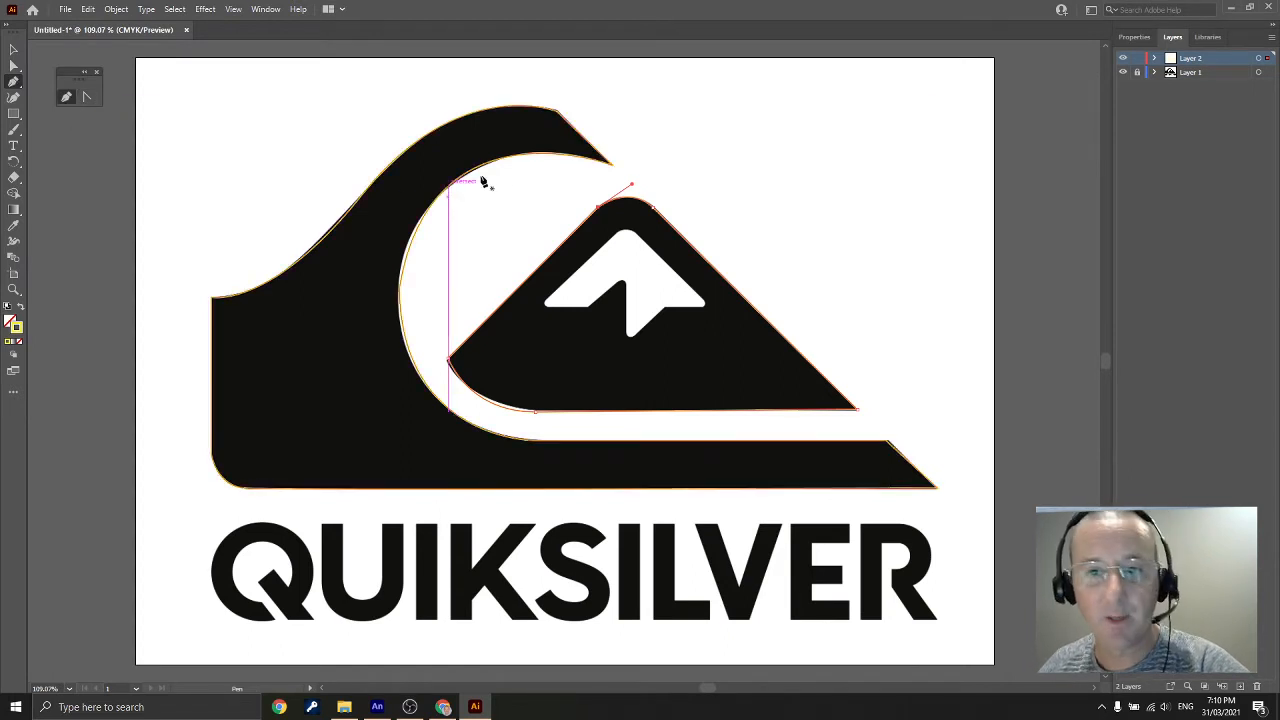
{"action": "left_click", "coordinate": [617, 233]}
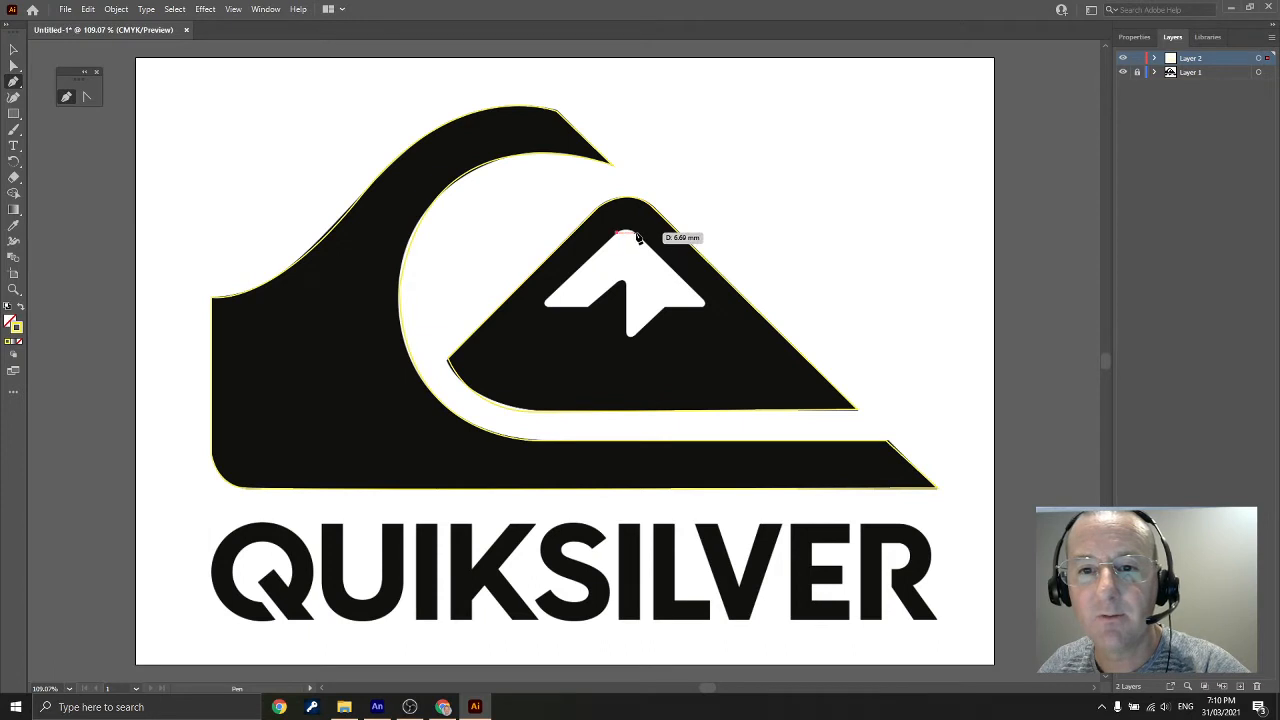
{"action": "left_click", "coordinate": [636, 233]}
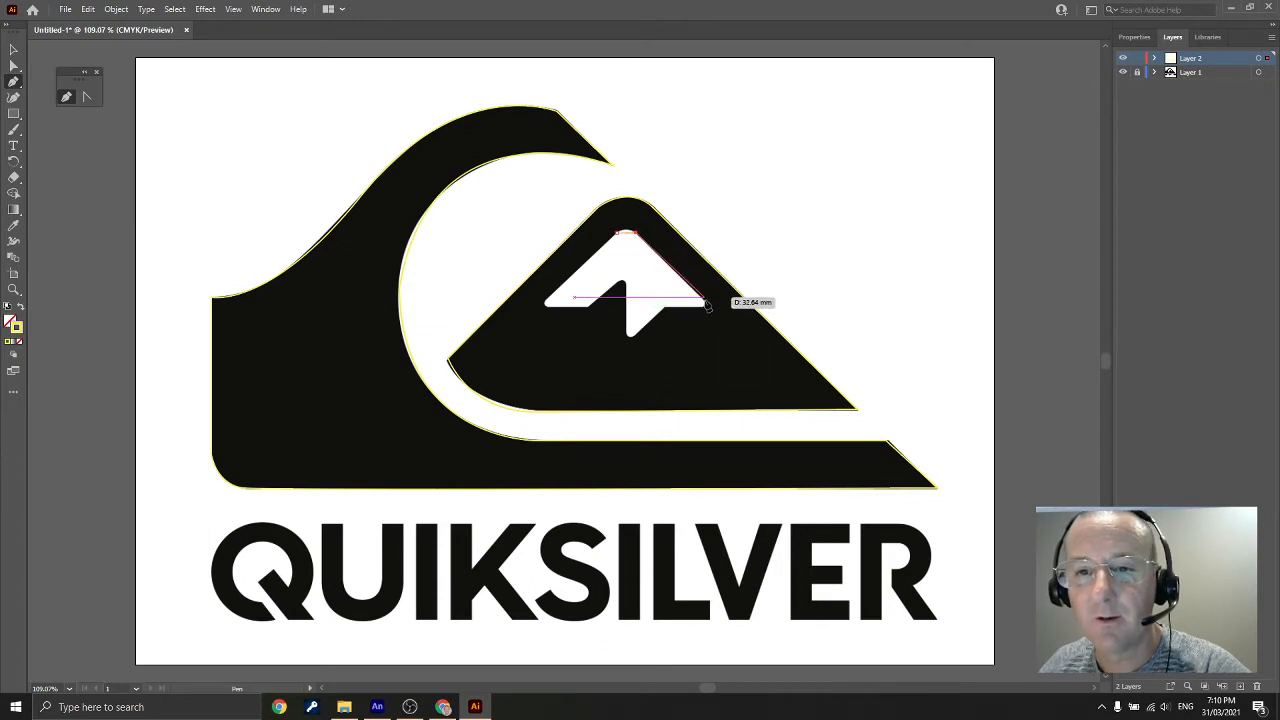
{"action": "left_click", "coordinate": [705, 306]}
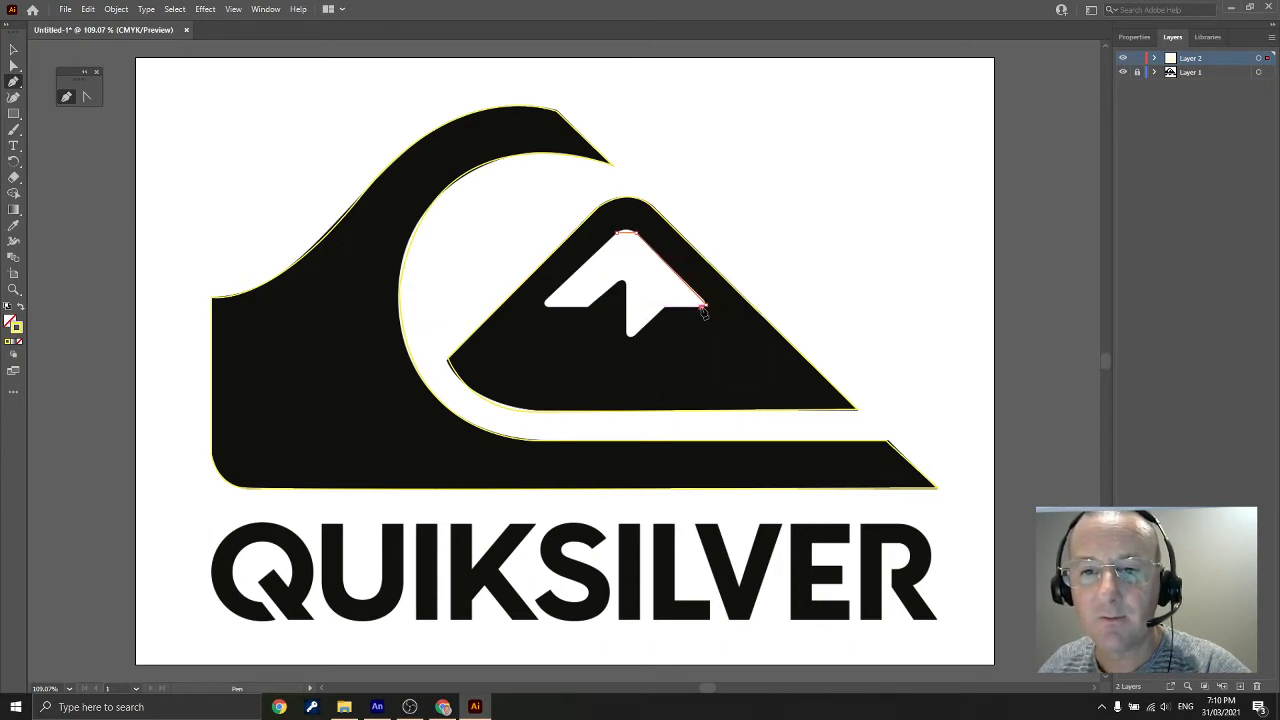
{"action": "left_click", "coordinate": [652, 306]}
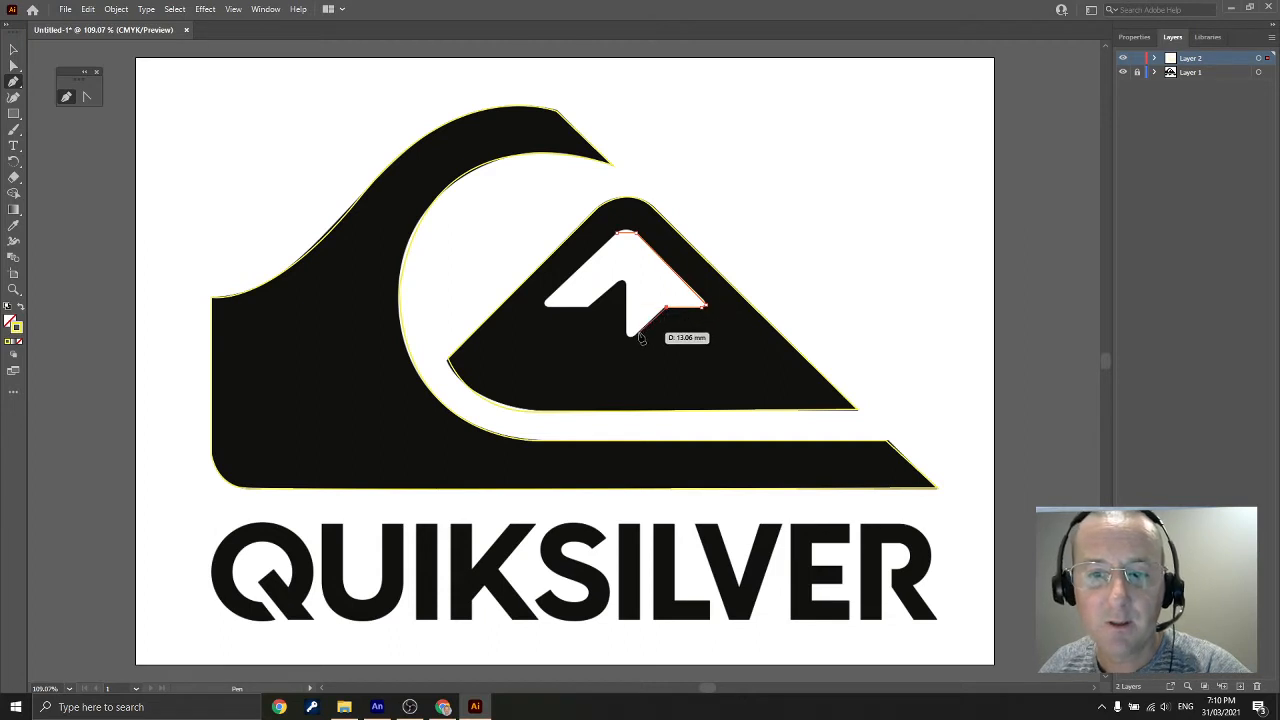
{"action": "left_click", "coordinate": [637, 333]}
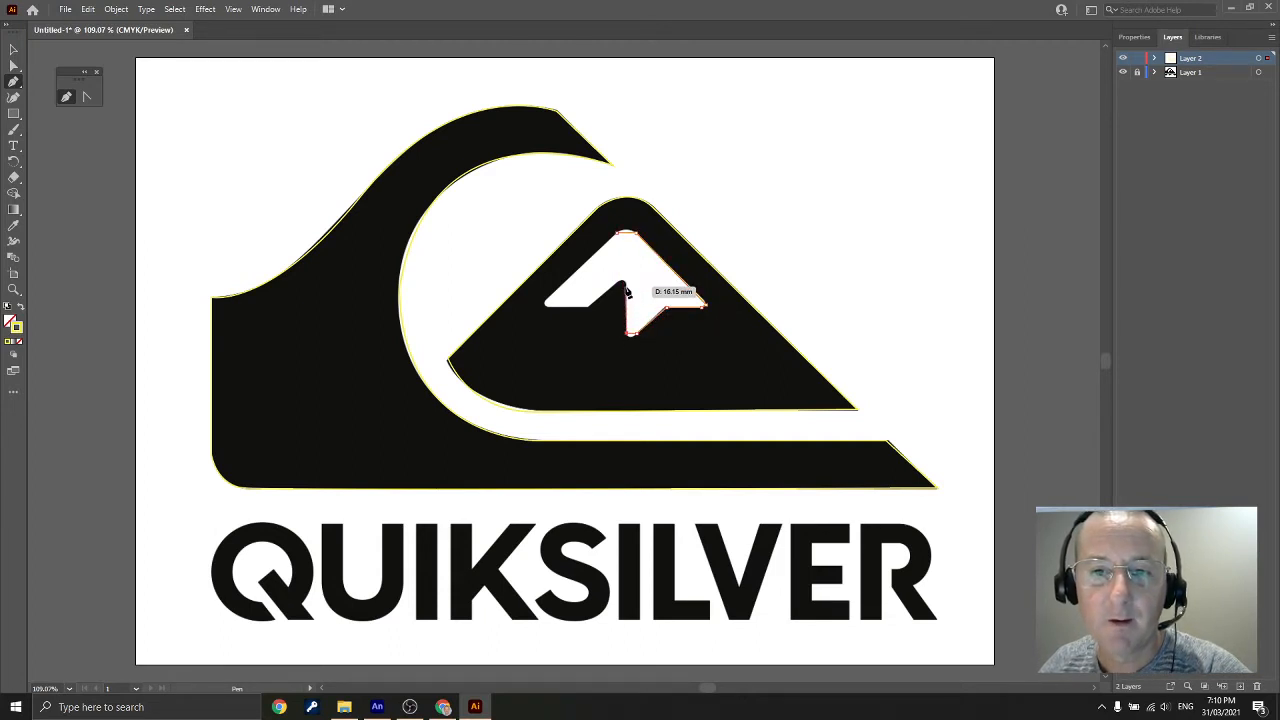
{"action": "left_click", "coordinate": [624, 288]}
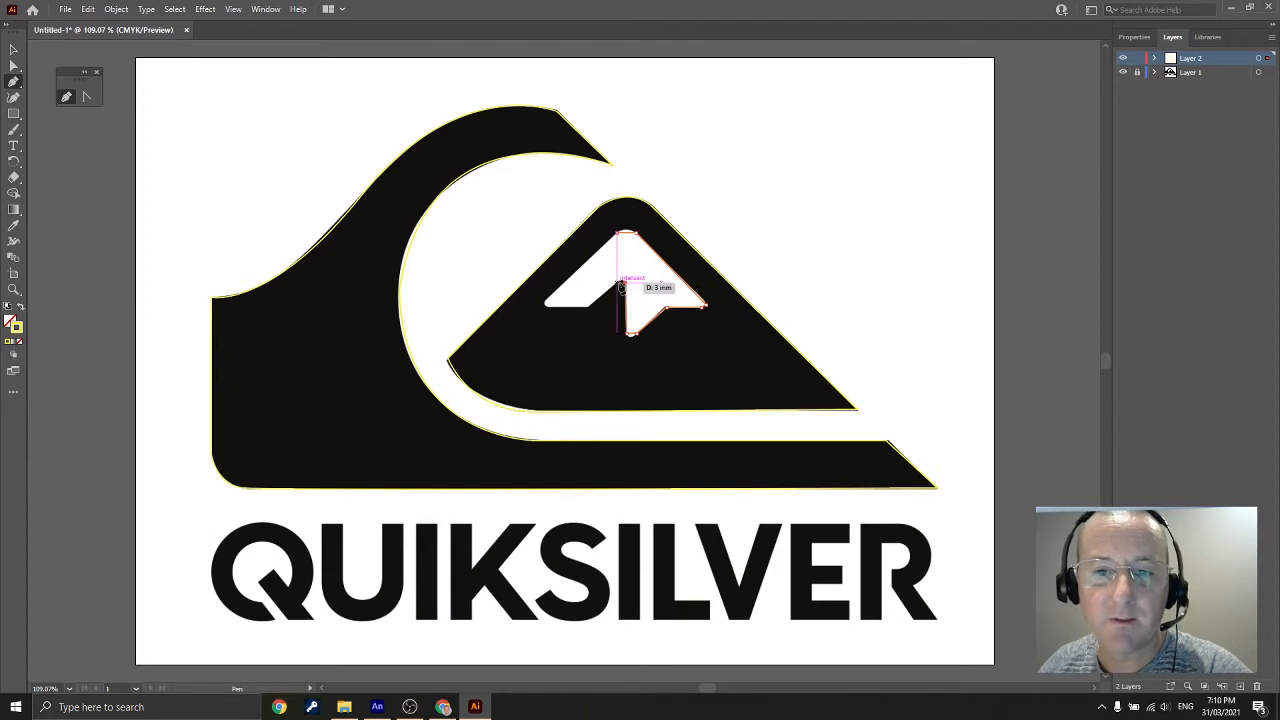
{"action": "left_click", "coordinate": [592, 307]}
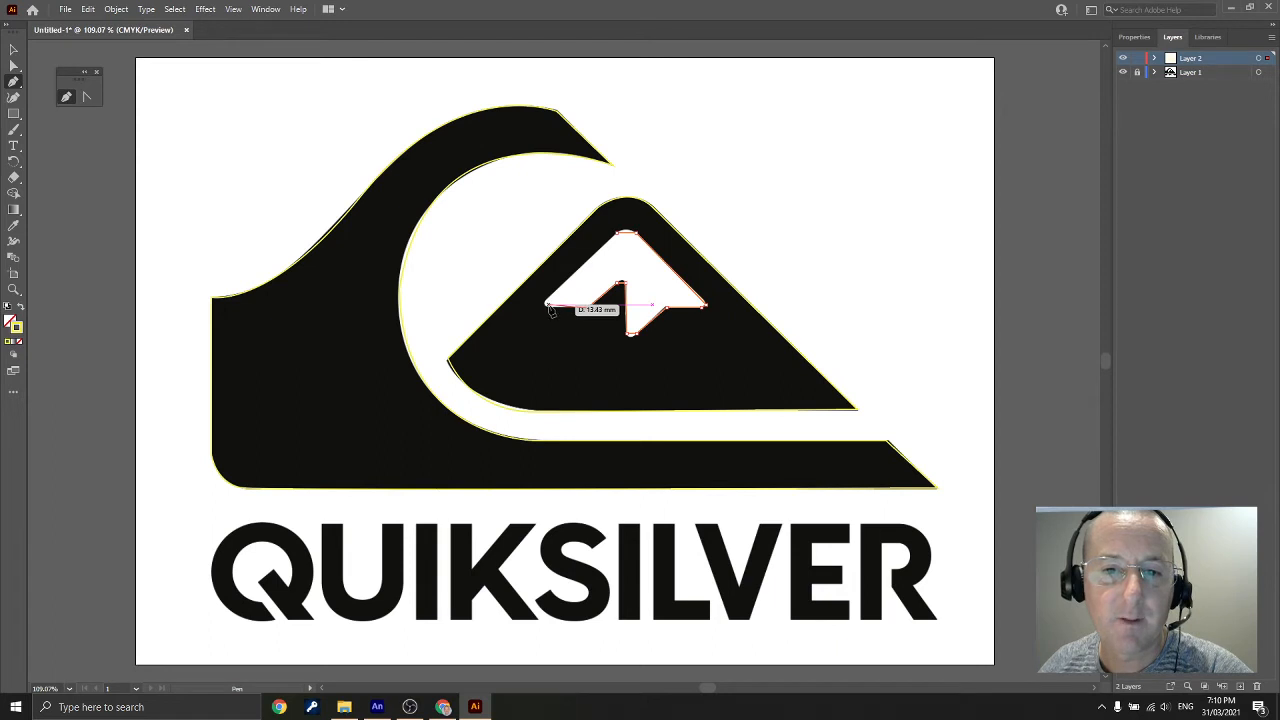
{"action": "left_click", "coordinate": [547, 305]}
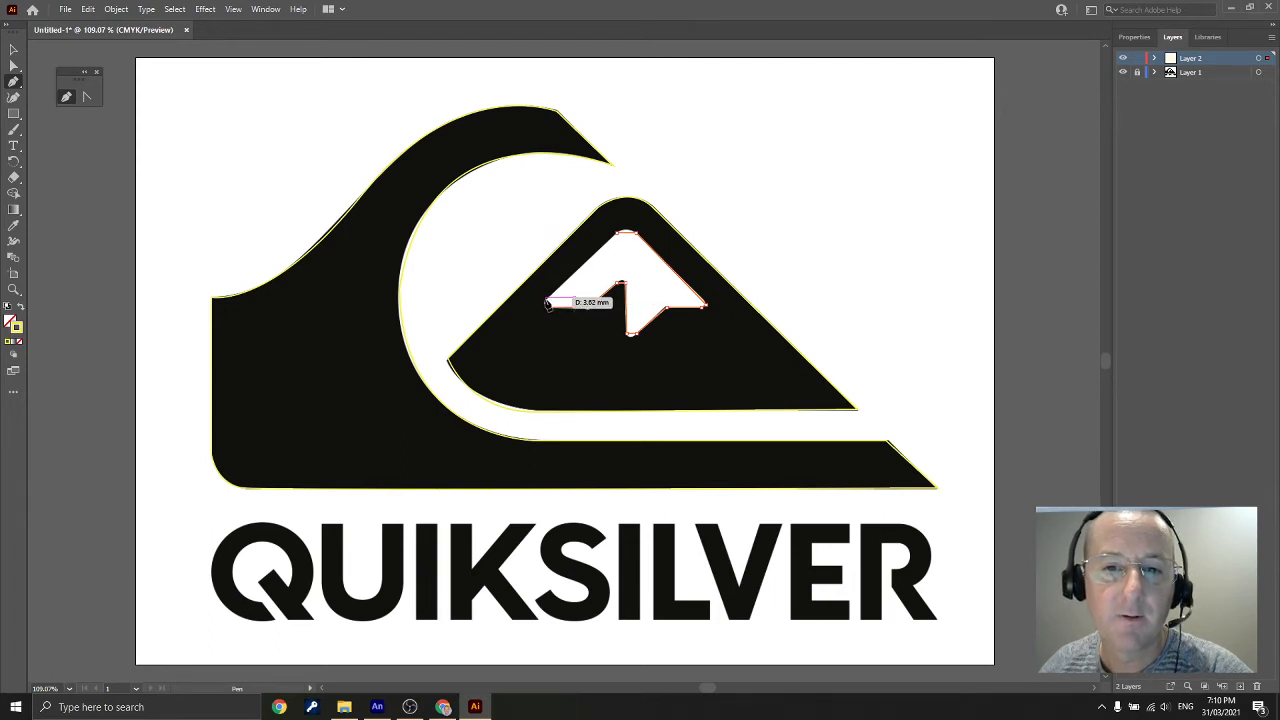
{"action": "left_click", "coordinate": [546, 300]}
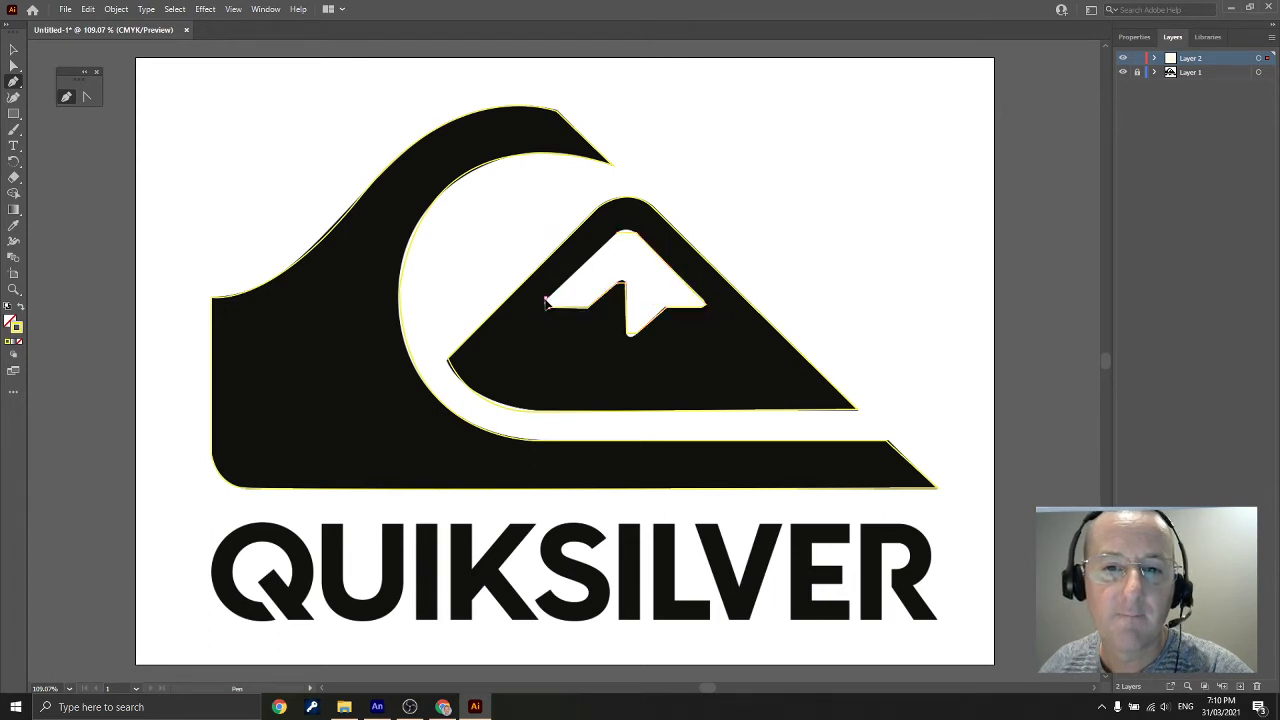
{"action": "left_click", "coordinate": [617, 236]}
Round the snowcap's peak, left tip, inner notch and bottom tip with the Anchor Point tool, retracting extra handles to keep the sides straight
{"action": "left_click", "coordinate": [90, 97]}
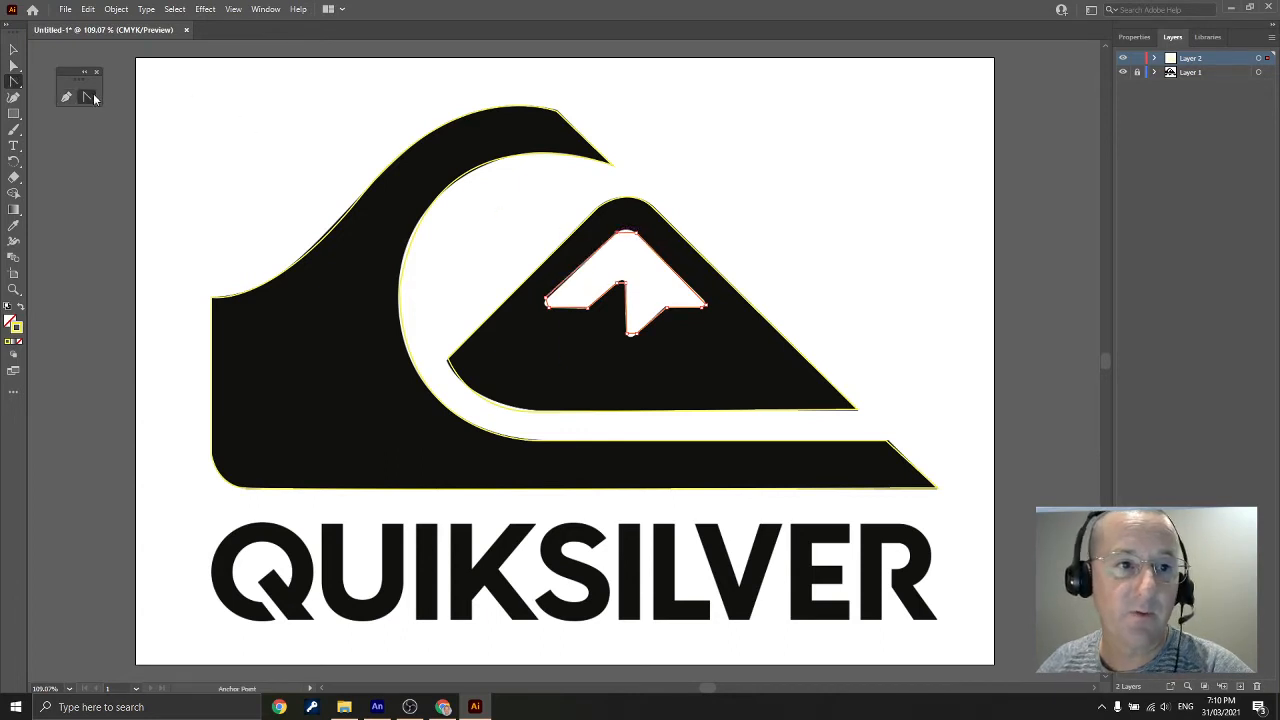
{"action": "left_click", "coordinate": [620, 232]}
{"action": "left_click_drag", "start_coordinate": [620, 232], "coordinate": [620, 242]}
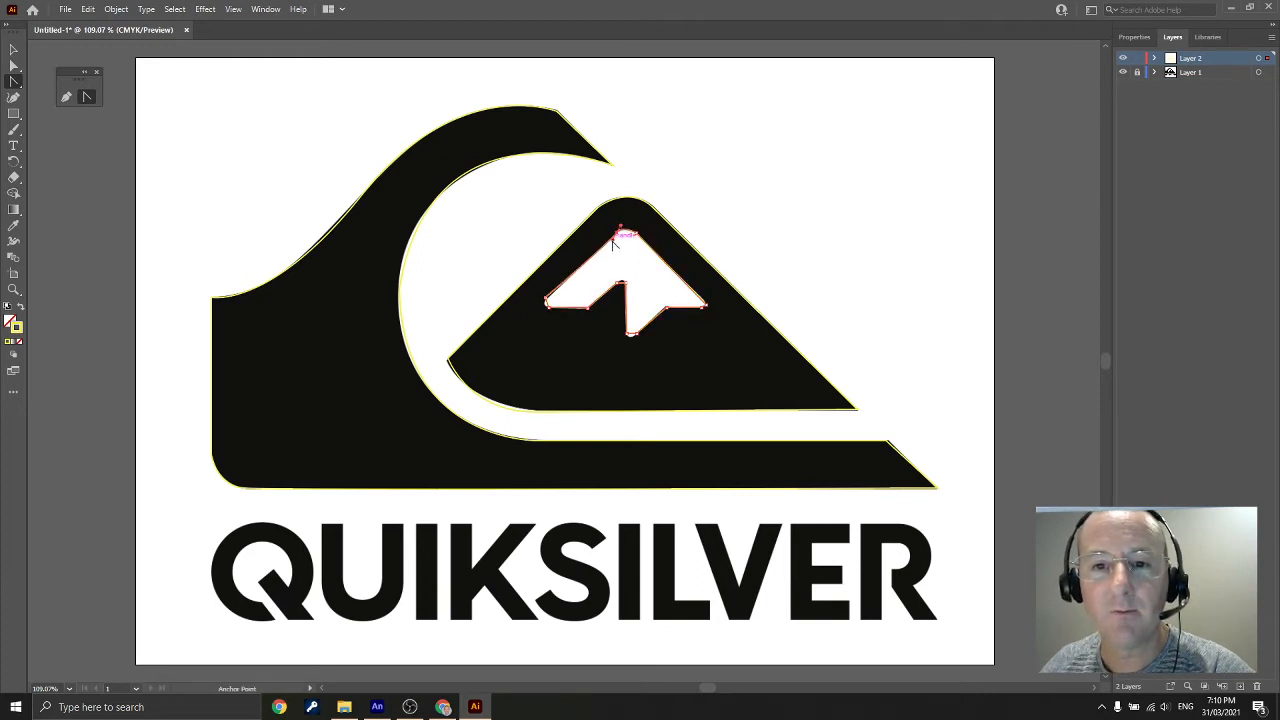
{"action": "left_click_drag", "start_coordinate": [549, 308], "coordinate": [538, 305]}
{"action": "left_click", "coordinate": [559, 311]}
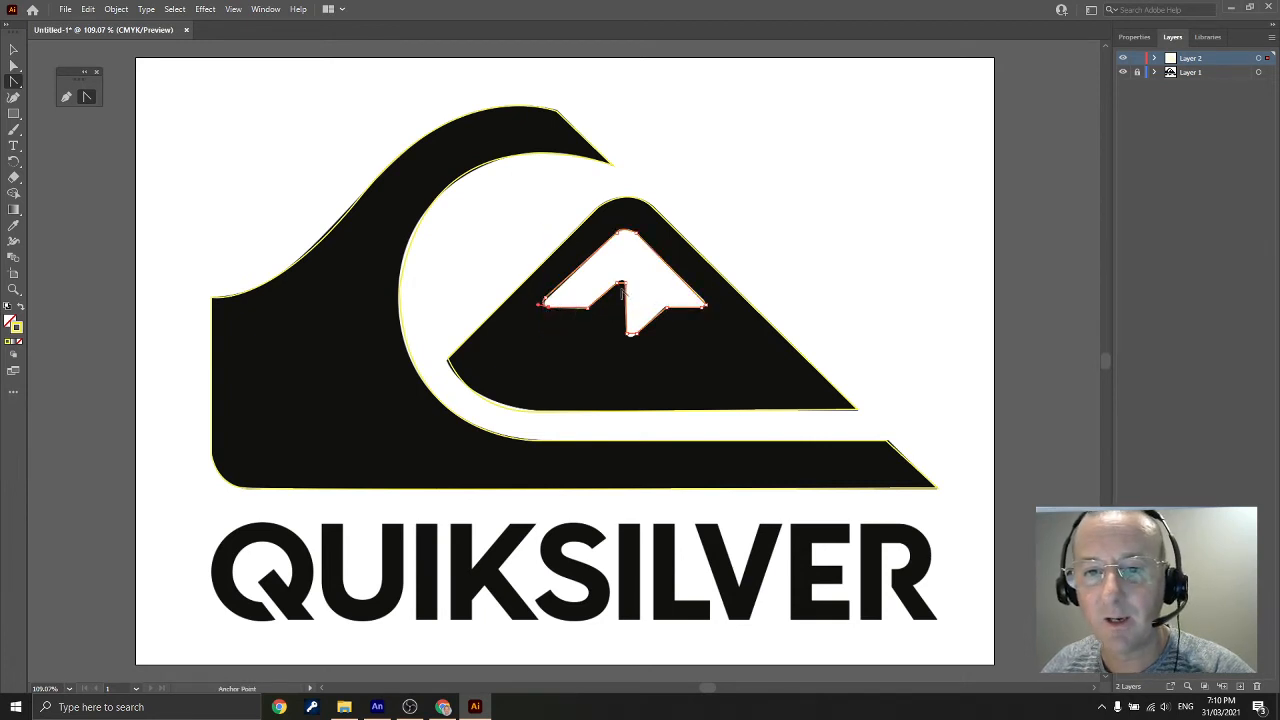
{"action": "mouse_move", "coordinate": [620, 288]}
{"action": "left_mouse_down"}
{"action": "mouse_move", "coordinate": [611, 278]}
{"action": "mouse_move", "coordinate": [601, 303]}
{"action": "mouse_move", "coordinate": [610, 292]}
{"action": "left_mouse_up"}
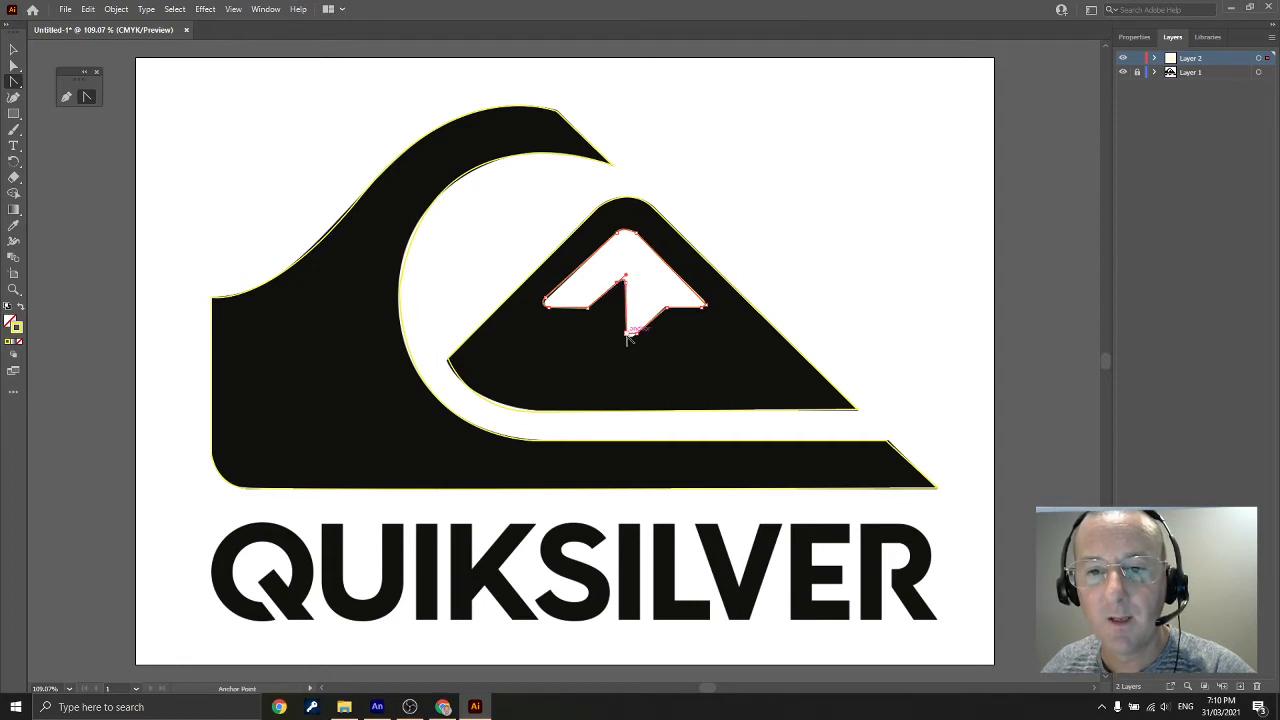
{"action": "left_click_drag", "start_coordinate": [637, 333], "coordinate": [629, 340]}
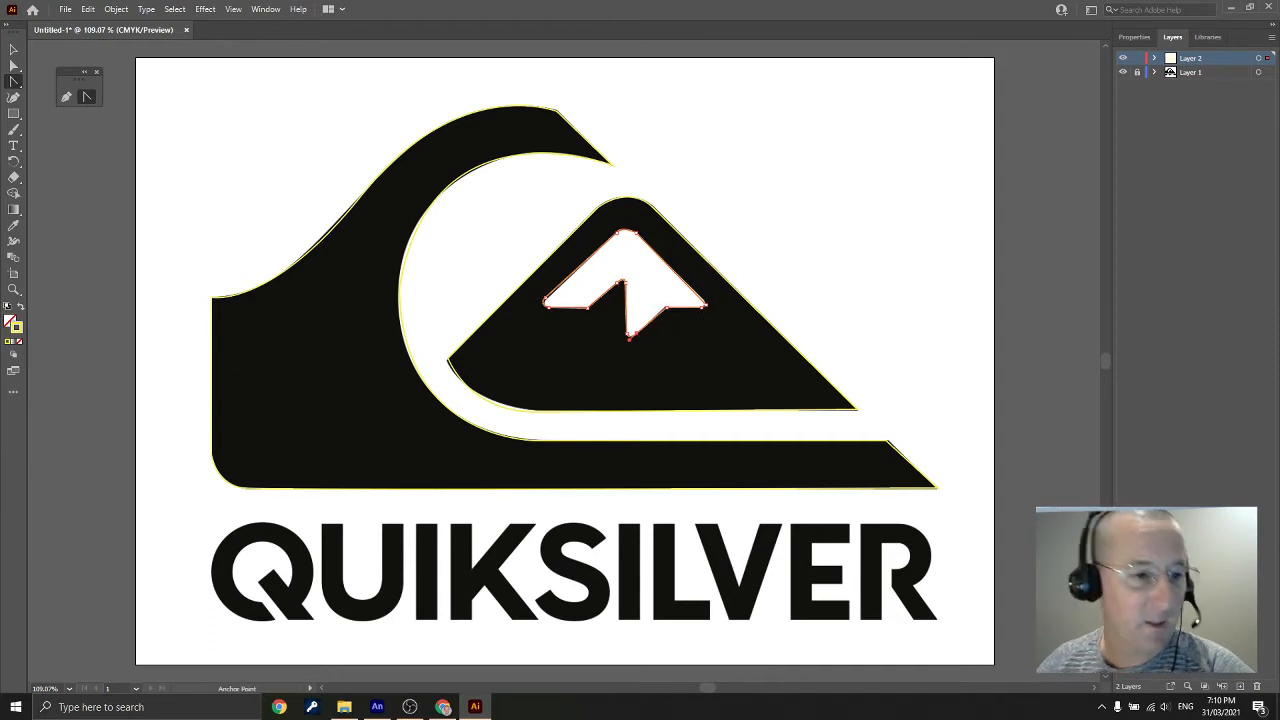
Round the snowcap's right tip and refine its peak curve with the Anchor Point tool, keeping the adjoining sides straight
{"action": "left_click", "coordinate": [14, 290]}
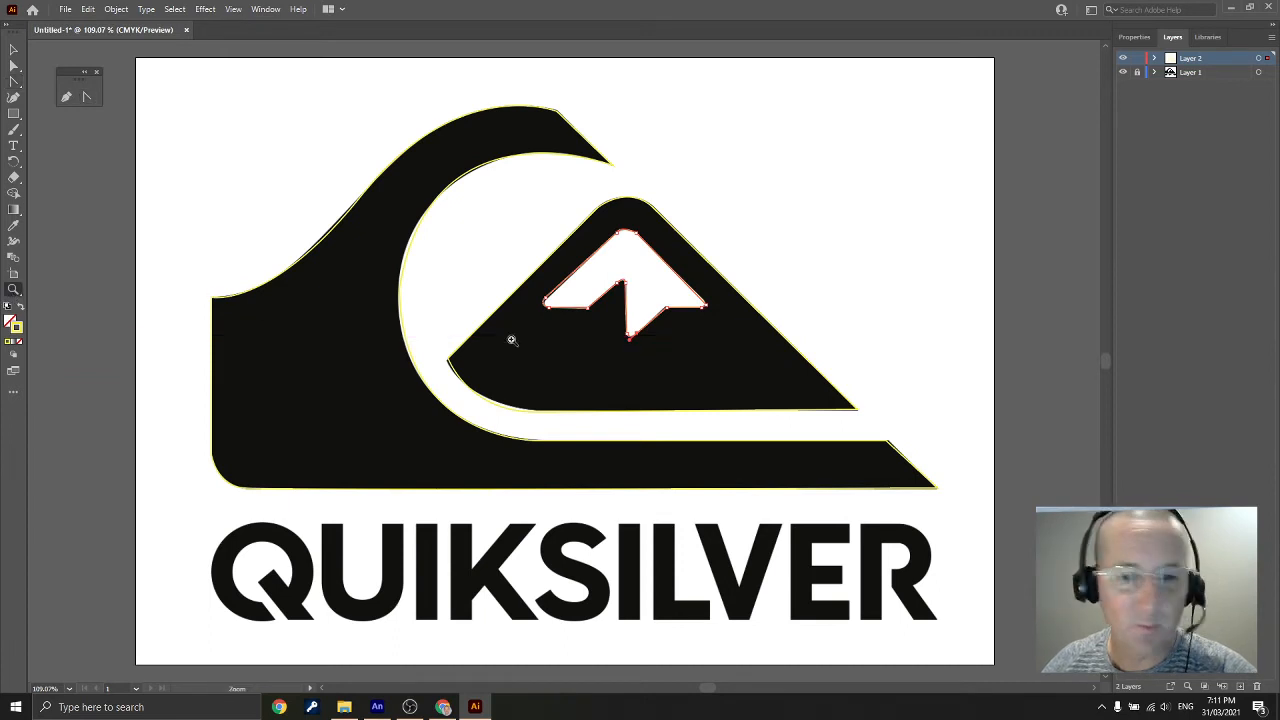
{"action": "left_click_drag", "start_coordinate": [675, 281], "coordinate": [814, 414]}
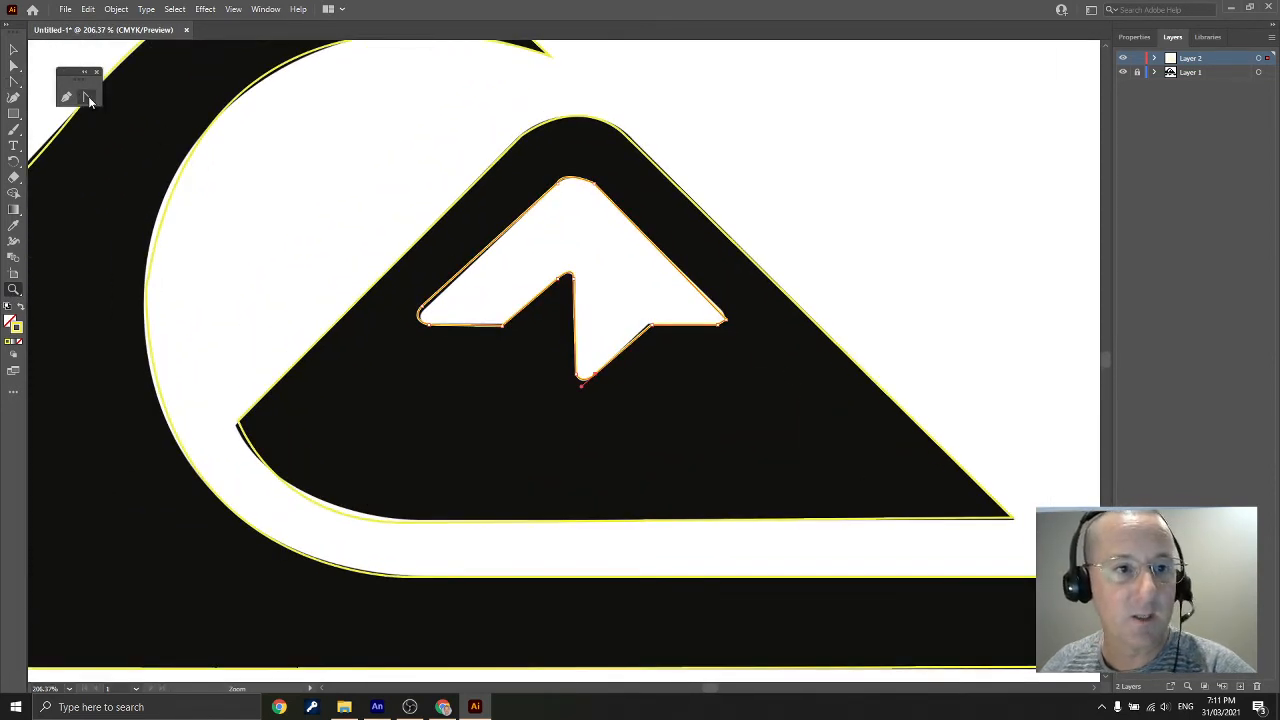
{"action": "left_click", "coordinate": [87, 96]}
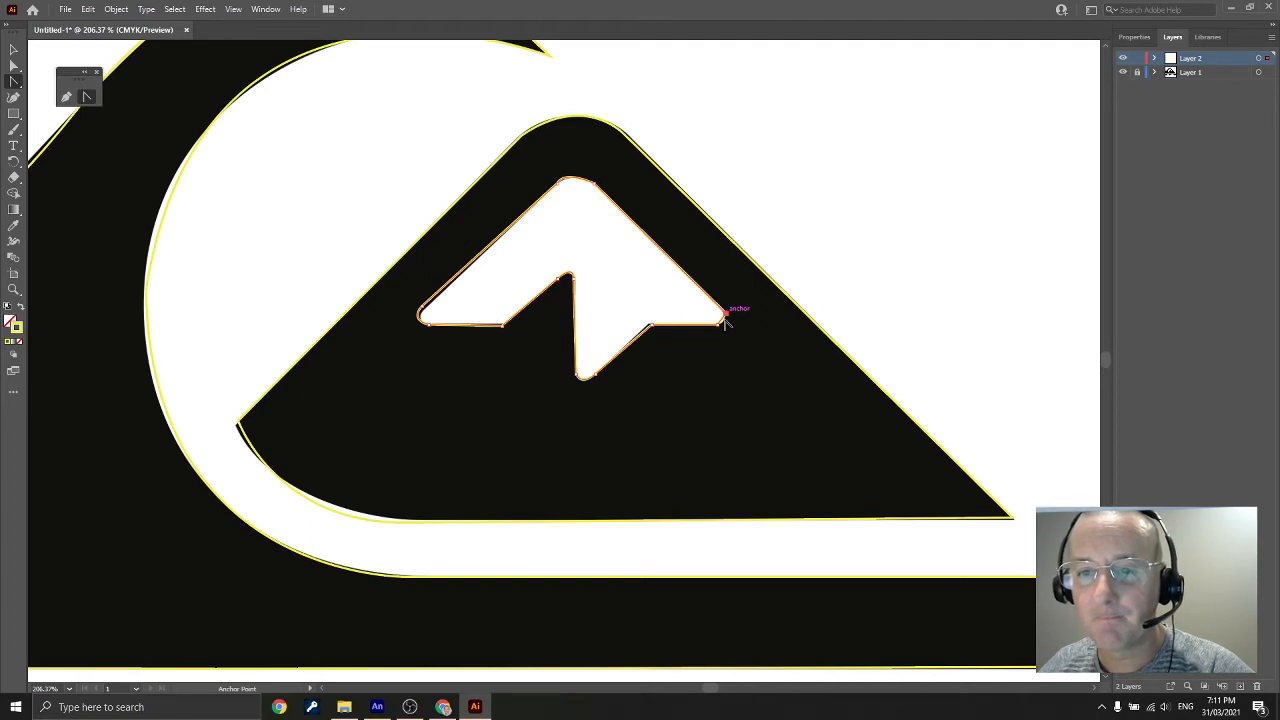
{"action": "left_click_drag", "start_coordinate": [726, 315], "coordinate": [731, 330]}
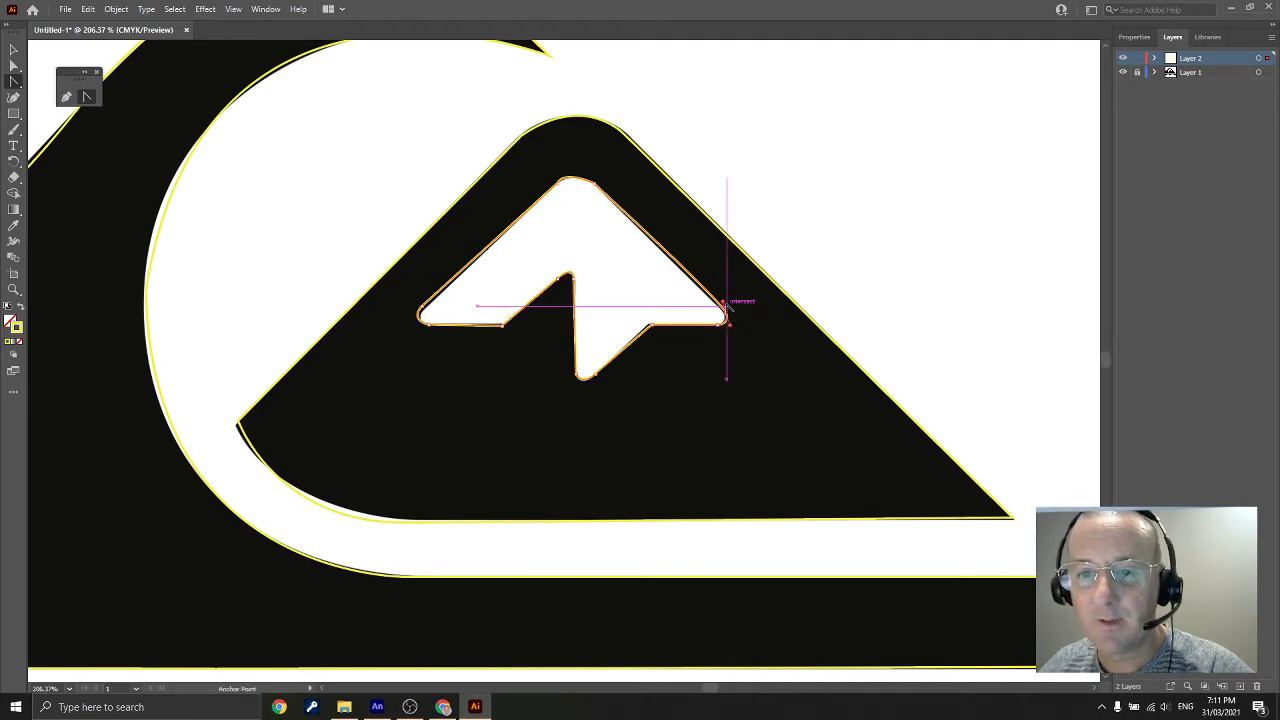
{"action": "left_click", "coordinate": [723, 302]}
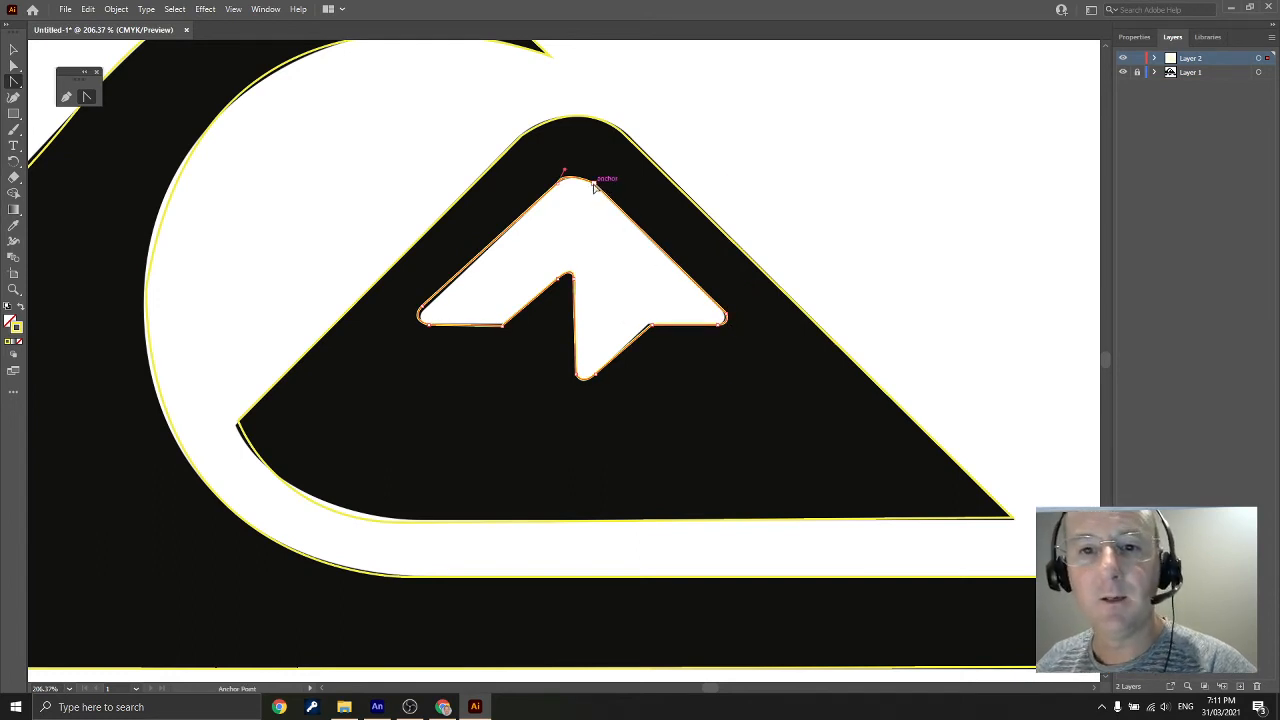
{"action": "mouse_move", "coordinate": [600, 181]}
{"action": "left_mouse_down"}
{"action": "mouse_move", "coordinate": [571, 177]}
{"action": "mouse_move", "coordinate": [586, 170]}
{"action": "mouse_move", "coordinate": [609, 201]}
{"action": "left_mouse_up"}
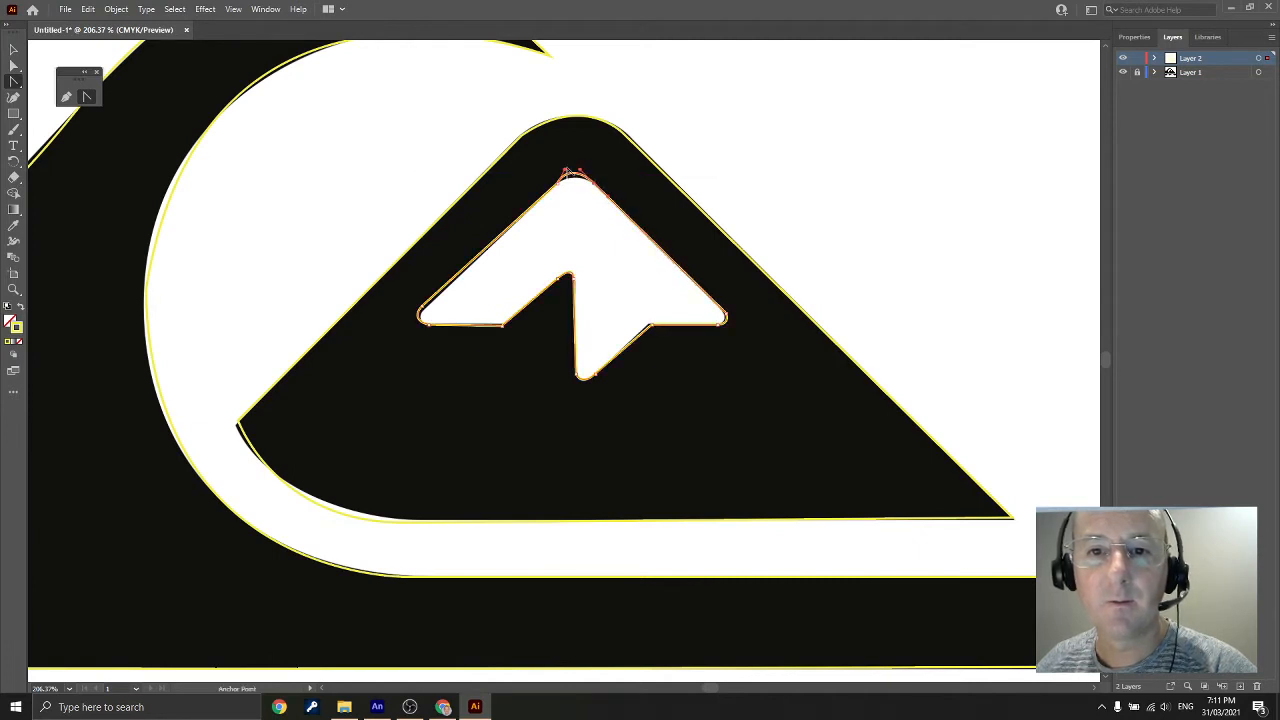
{"action": "left_click_drag", "start_coordinate": [566, 172], "coordinate": [591, 196]}
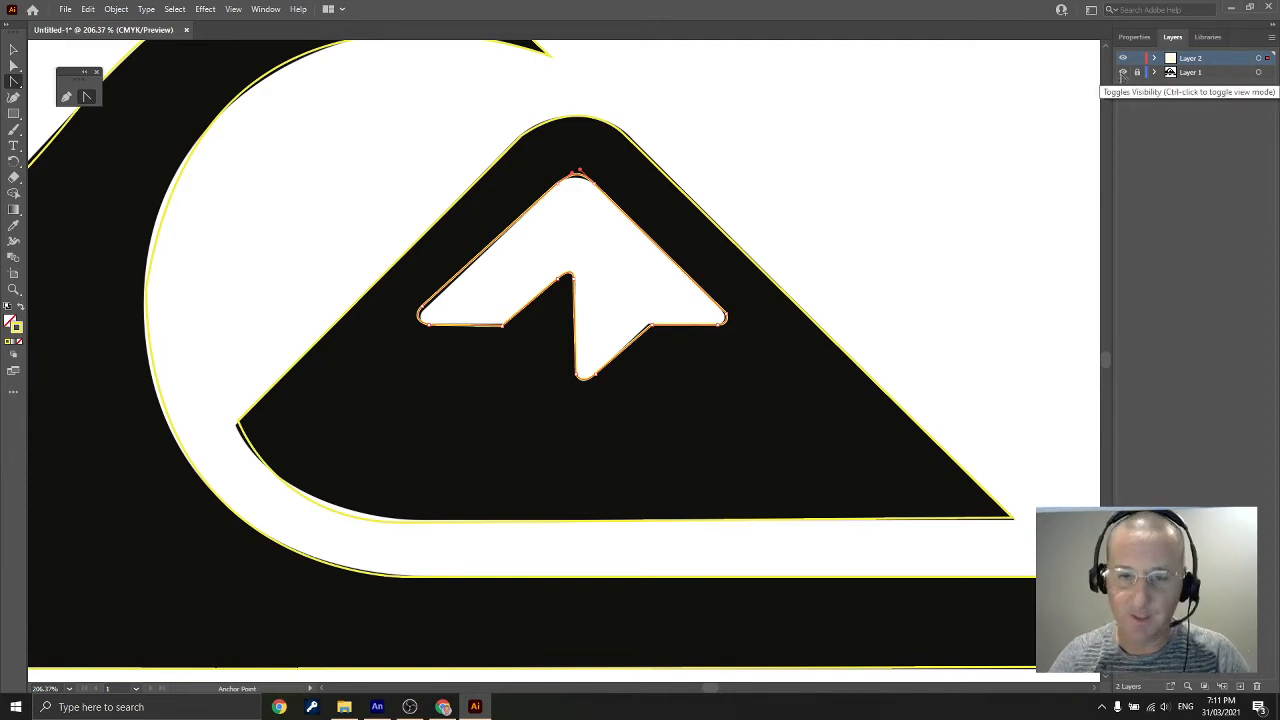
Hide the reference image on Layer 1 and deselect the snowcap path
{"action": "key", "text": "ctrl+0"}
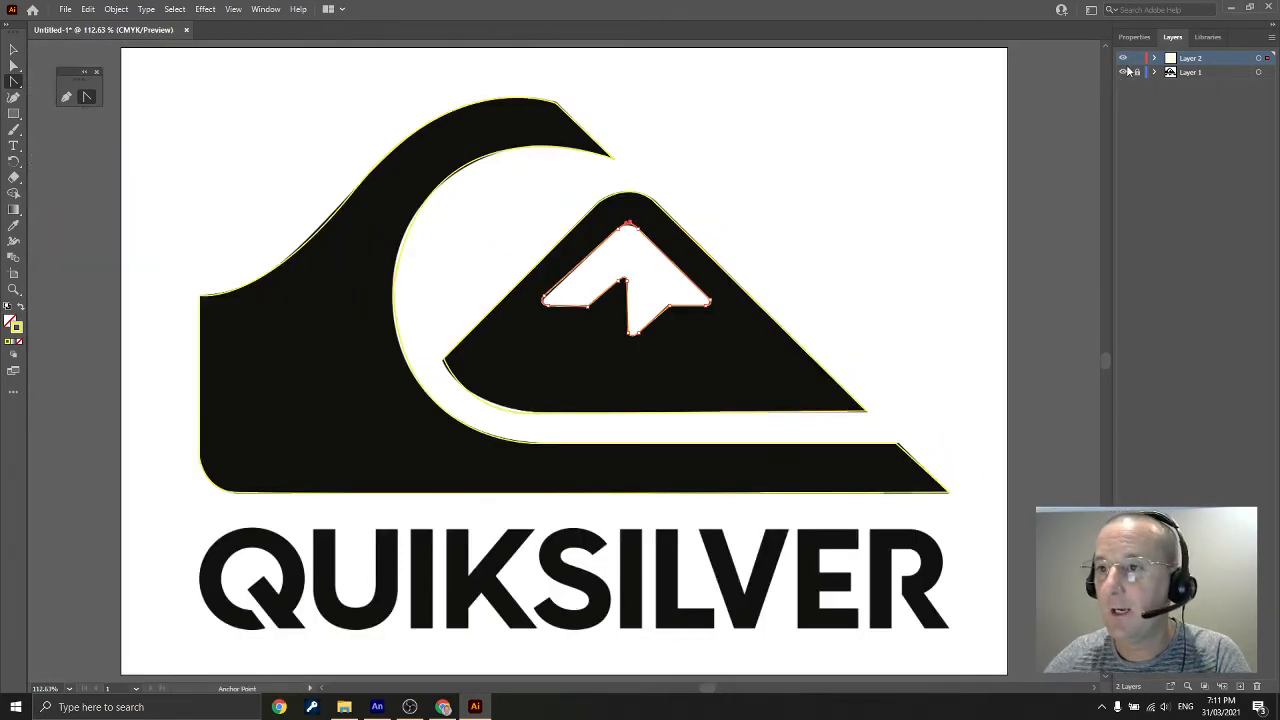
{"action": "left_click", "coordinate": [1123, 72]}
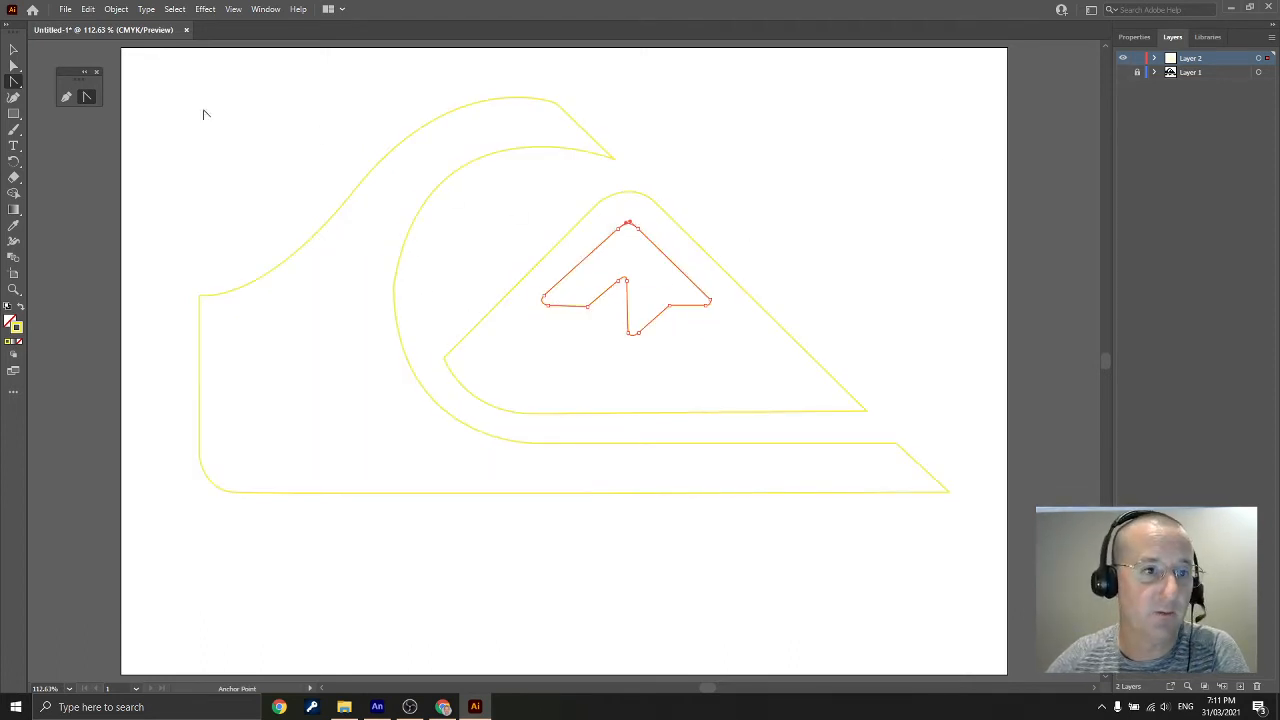
{"action": "key", "text": "v"}
{"action": "left_click", "coordinate": [325, 141]}
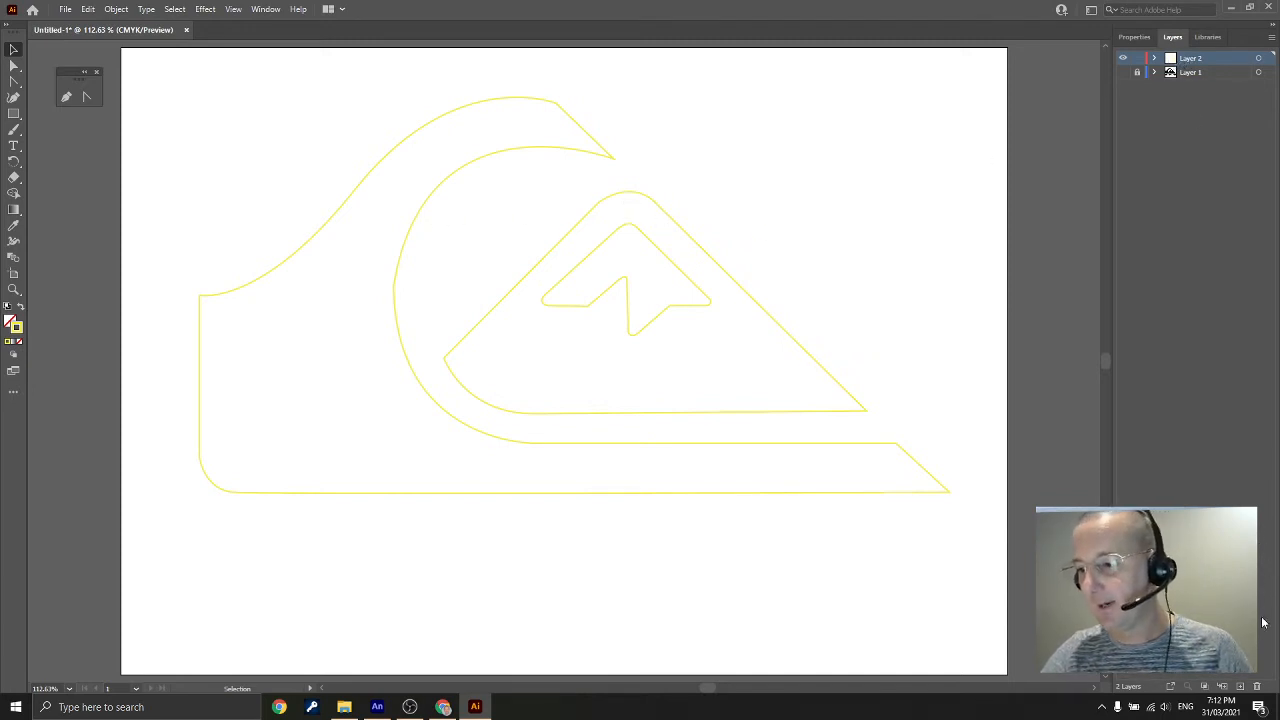
Create two new layers above Layer 2, then move the snowcap path into Layer 4 and the mountain path into Layer 3
{"action": "left_click", "coordinate": [1241, 686]}
{"action": "left_click", "coordinate": [1241, 686]}
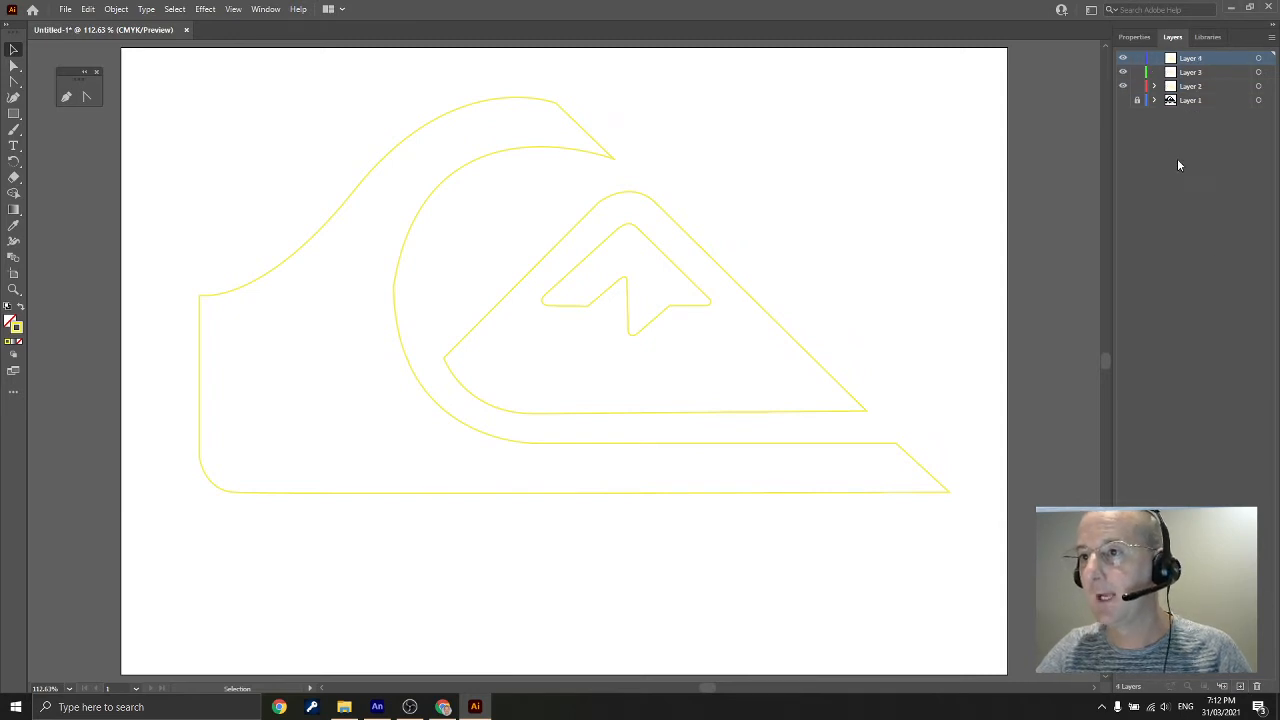
{"action": "left_click", "coordinate": [1155, 86]}
{"action": "left_click", "coordinate": [1203, 102]}
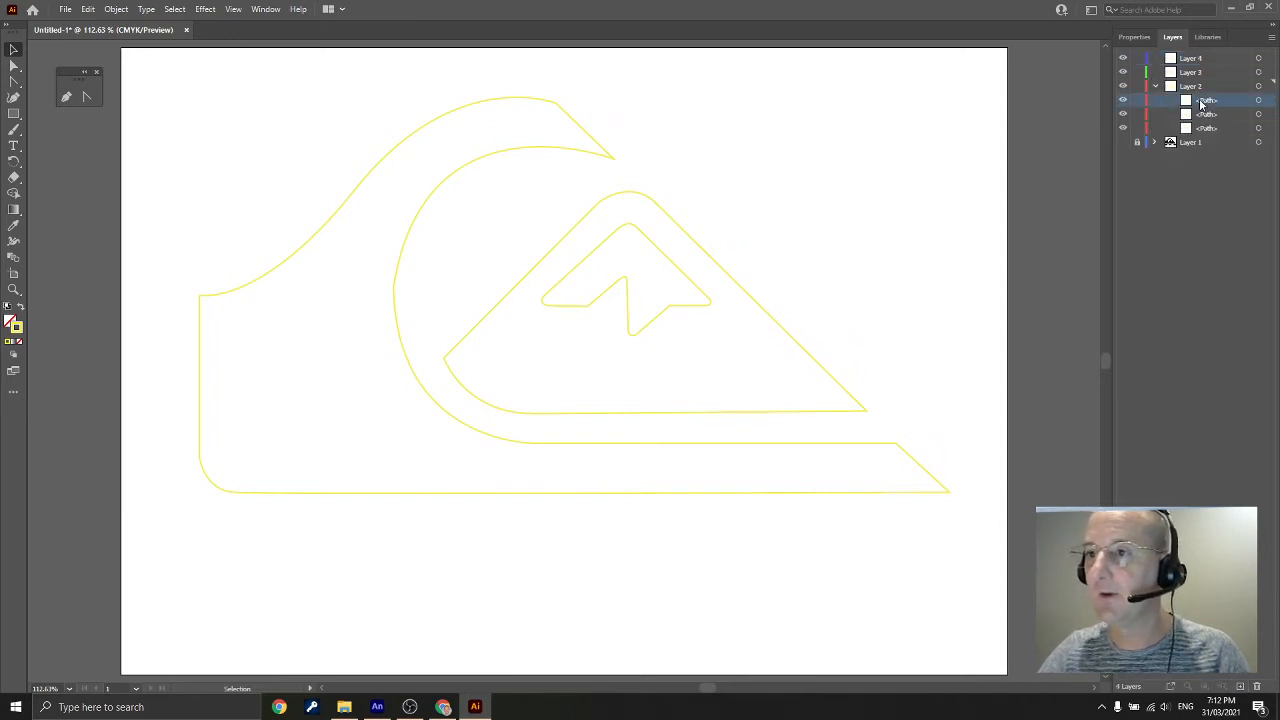
{"action": "left_click_drag", "start_coordinate": [1205, 104], "coordinate": [1196, 60]}
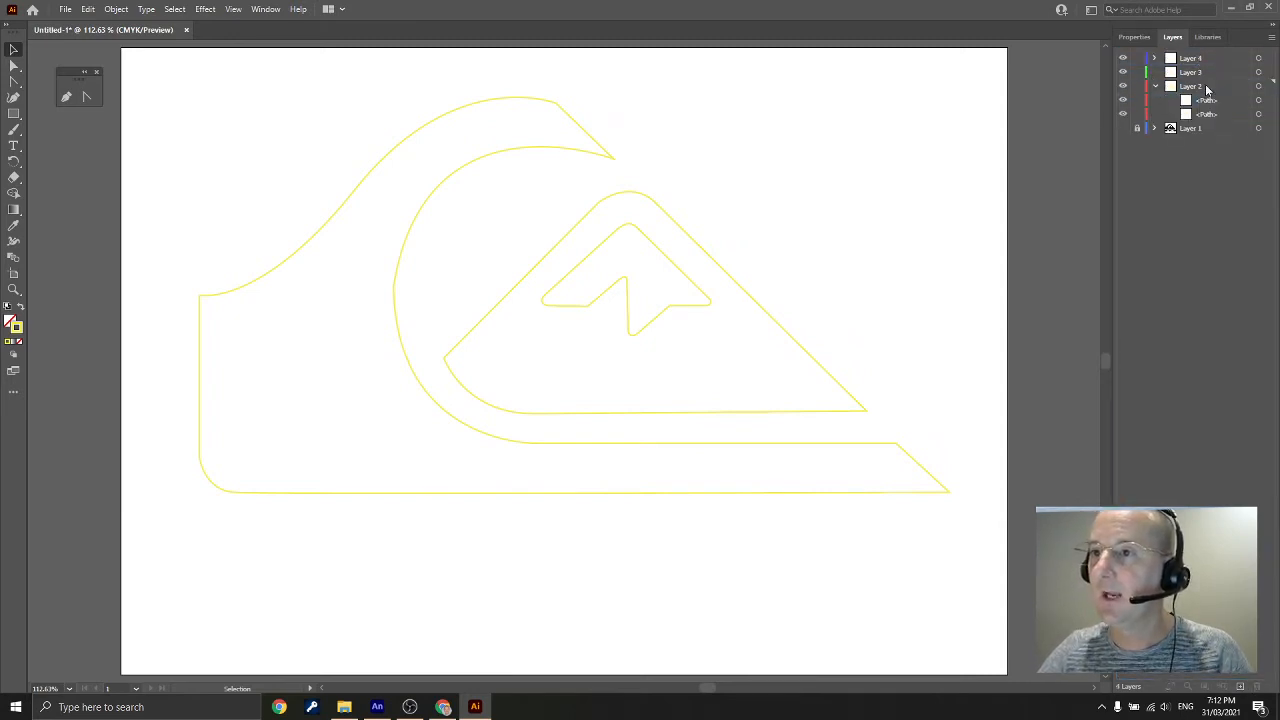
{"action": "left_click_drag", "start_coordinate": [1207, 103], "coordinate": [1204, 73]}
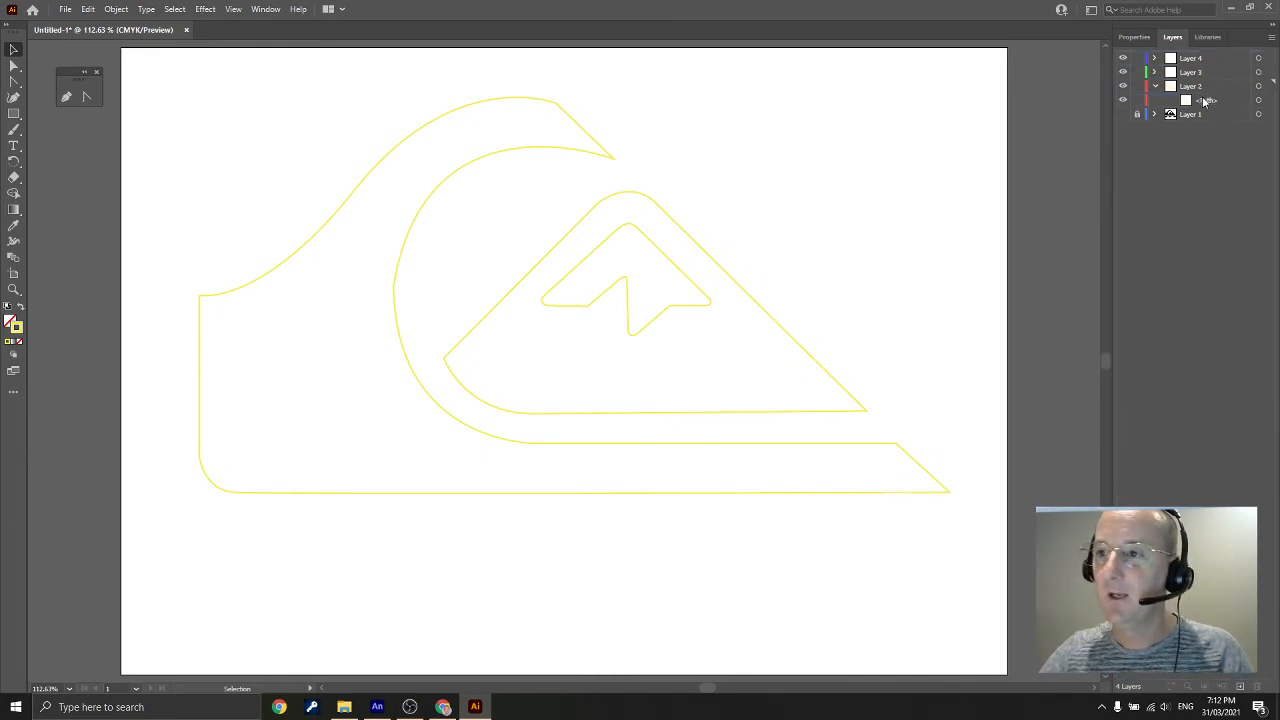
Check which shape Layer 2 holds by toggling its visibility, and rename the layer as Wave
{"action": "left_click", "coordinate": [1205, 103]}
{"action": "left_click", "coordinate": [1123, 87]}
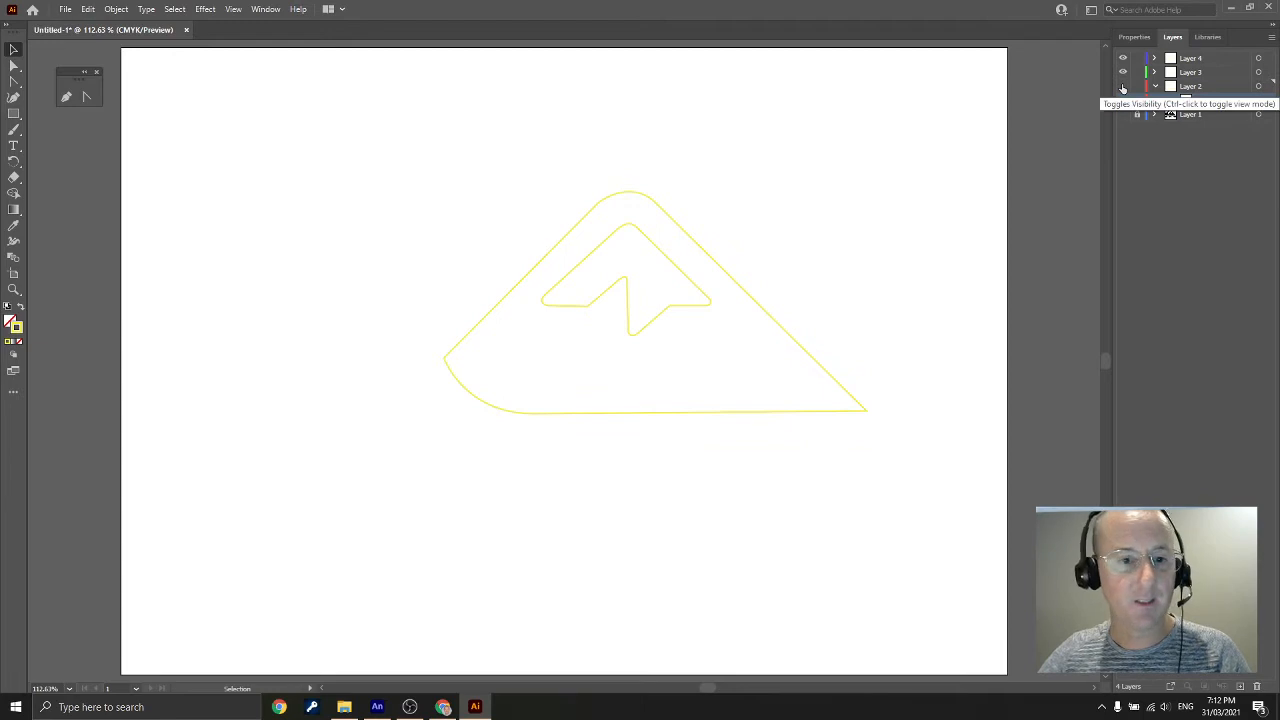
{"action": "left_click", "coordinate": [1123, 87]}
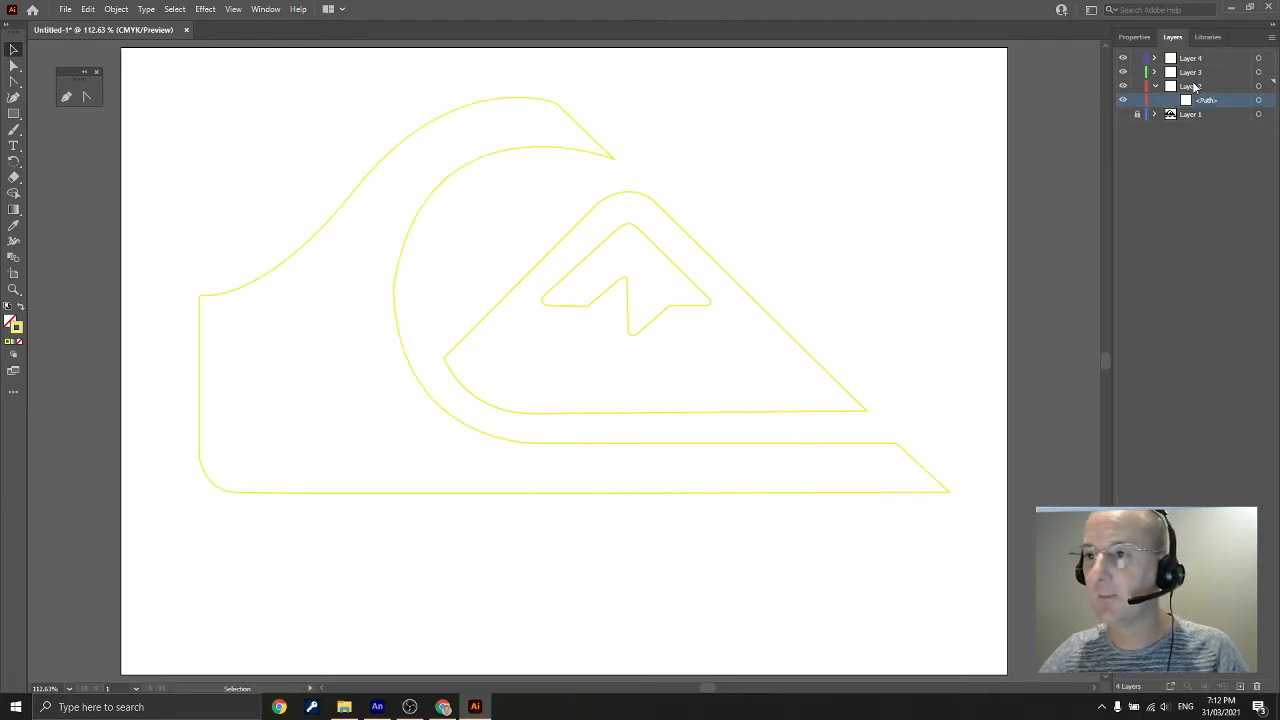
{"action": "double_click", "coordinate": [1191, 86]}
{"action": "type", "text": "Wa"}
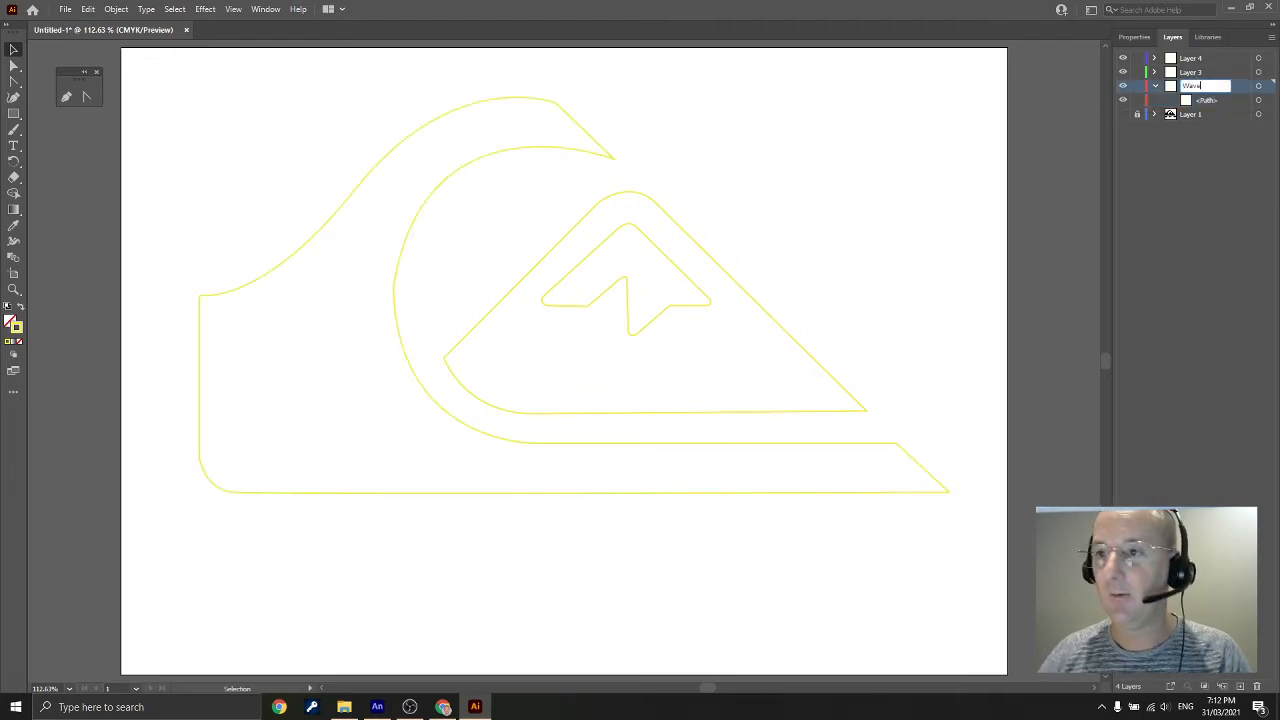
{"action": "type", "text": "ve"}
Toggle the visibility of Layer 3 to check its contents, and rename the layer as Mountain
{"action": "left_click", "coordinate": [1122, 72]}
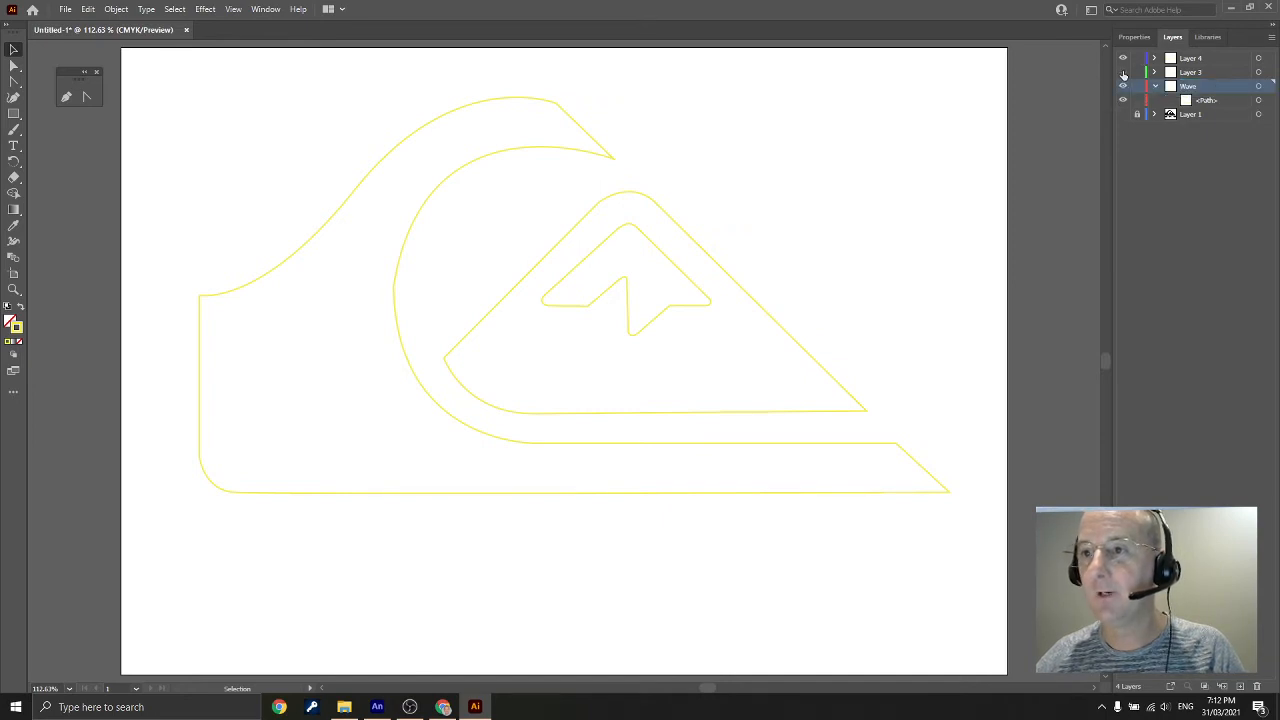
{"action": "left_click", "coordinate": [1122, 73]}
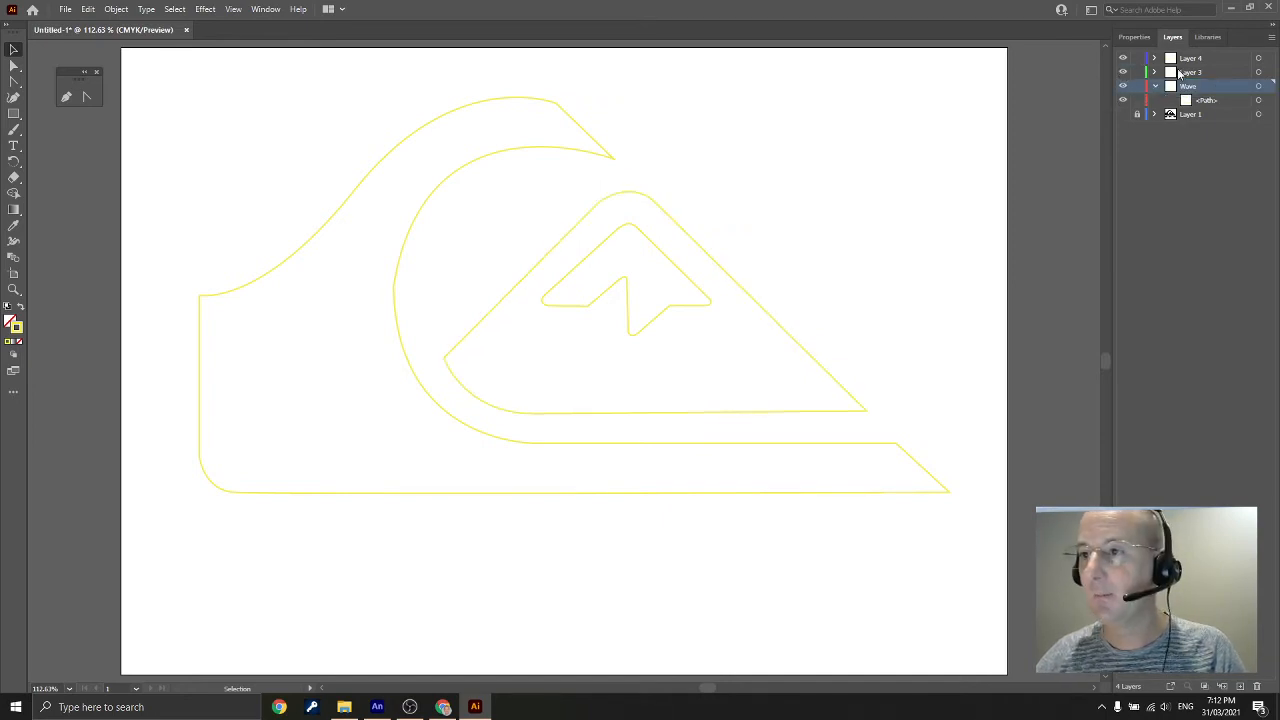
{"action": "double_click", "coordinate": [1192, 72]}
{"action": "type", "text": "Mountain"}
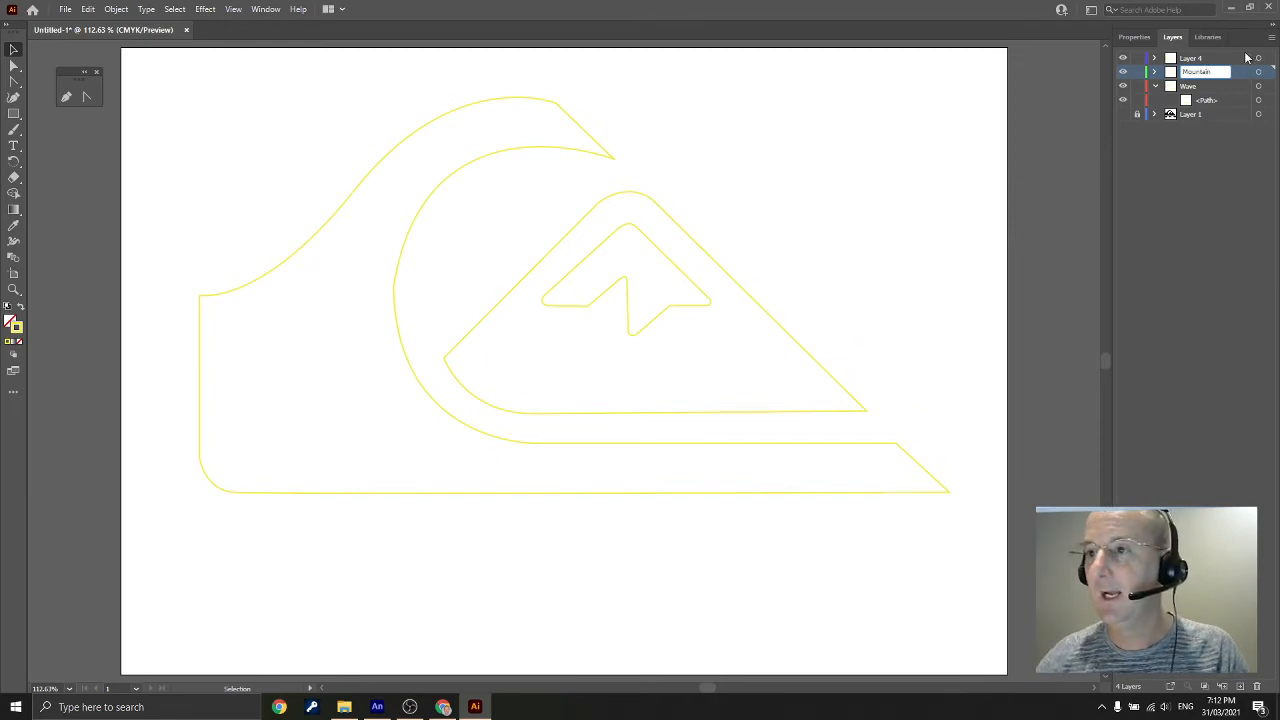
Check the contents of Layer 4 by expanding it and toggling its visibility, and rename the layer as Snow
{"action": "left_click", "coordinate": [1201, 60]}
{"action": "left_click", "coordinate": [1154, 60]}
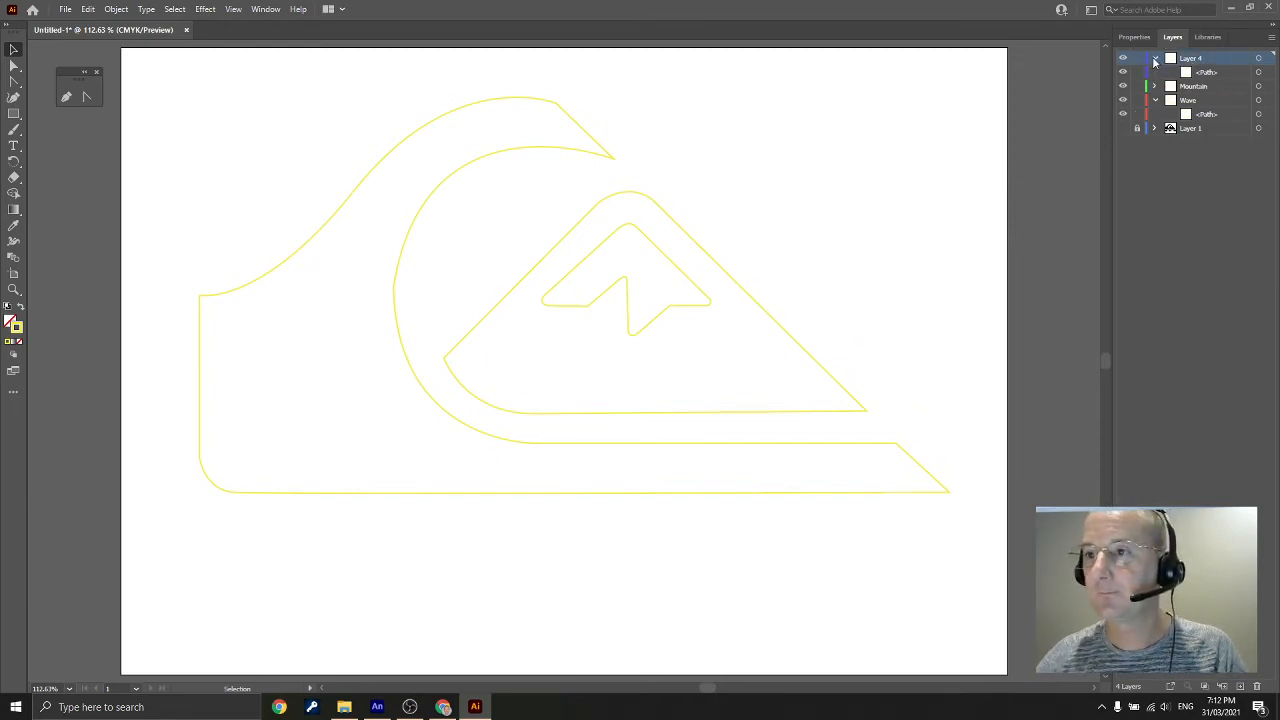
{"action": "left_click", "coordinate": [1154, 60]}
{"action": "left_click", "coordinate": [1123, 59]}
{"action": "left_click", "coordinate": [1123, 59]}
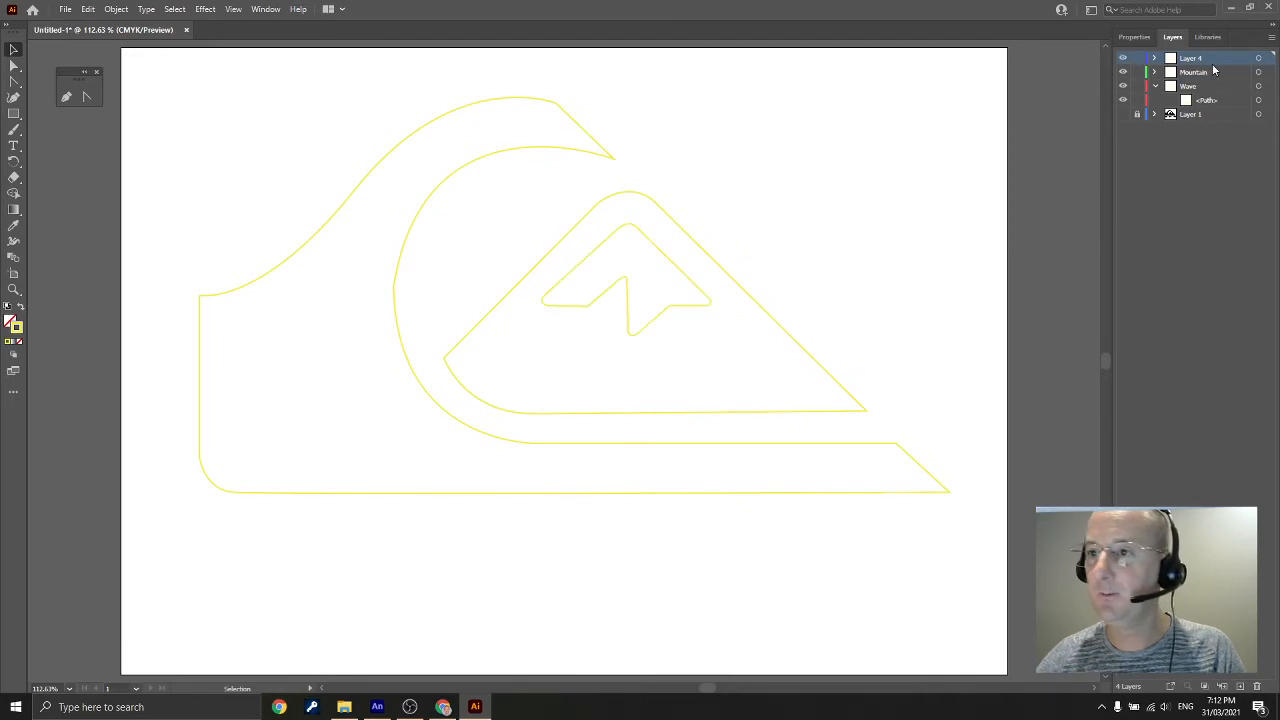
{"action": "double_click", "coordinate": [1200, 59]}
{"action": "type", "text": "S"}
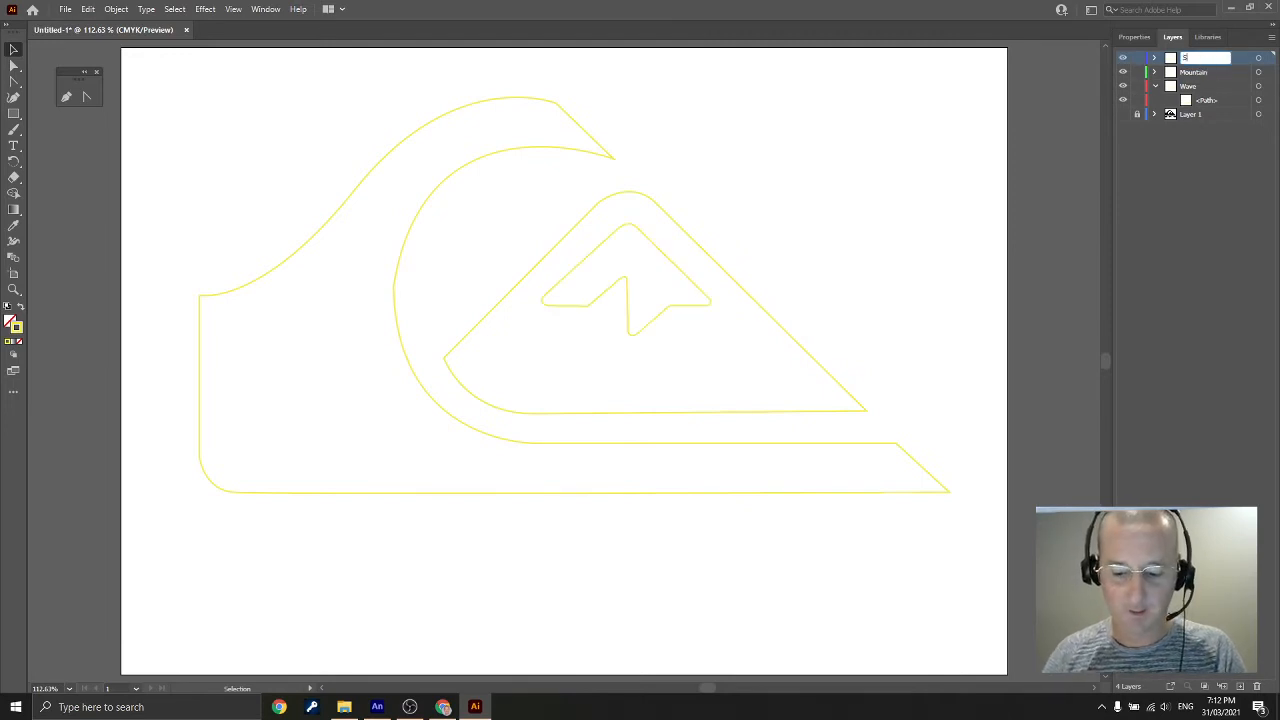
{"action": "type", "text": "now"}
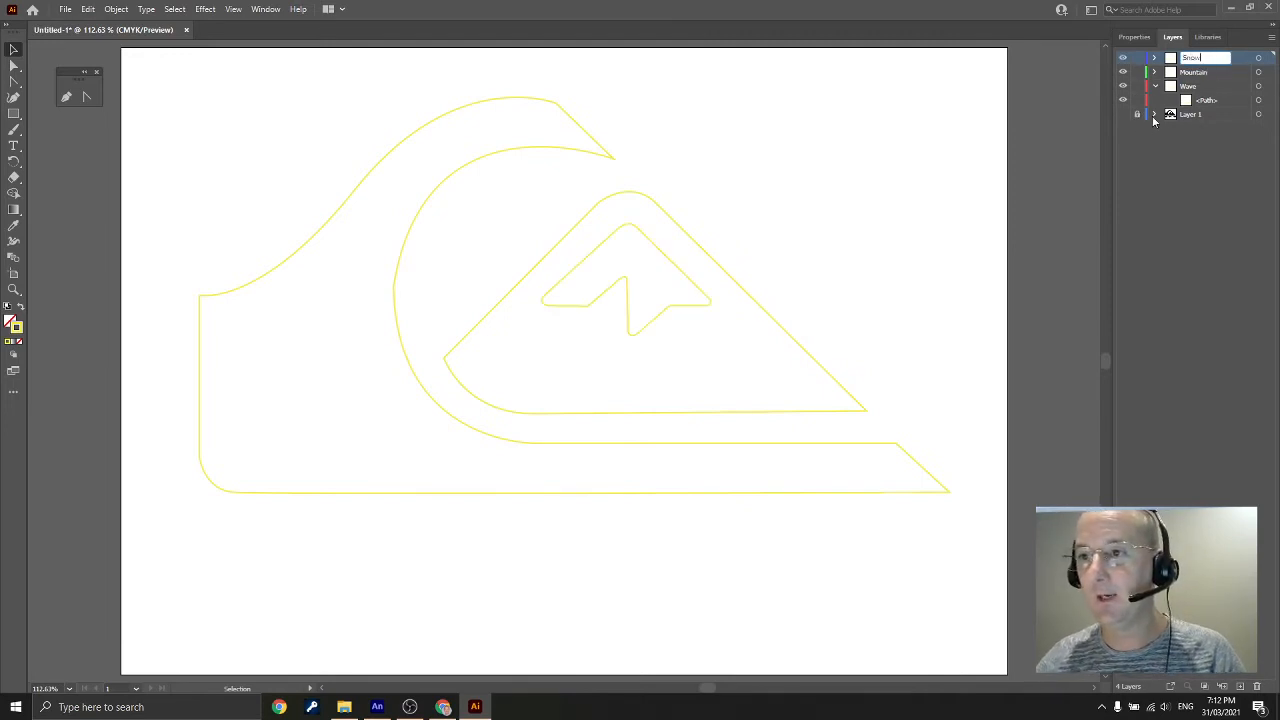
{"action": "key", "text": "Return"}
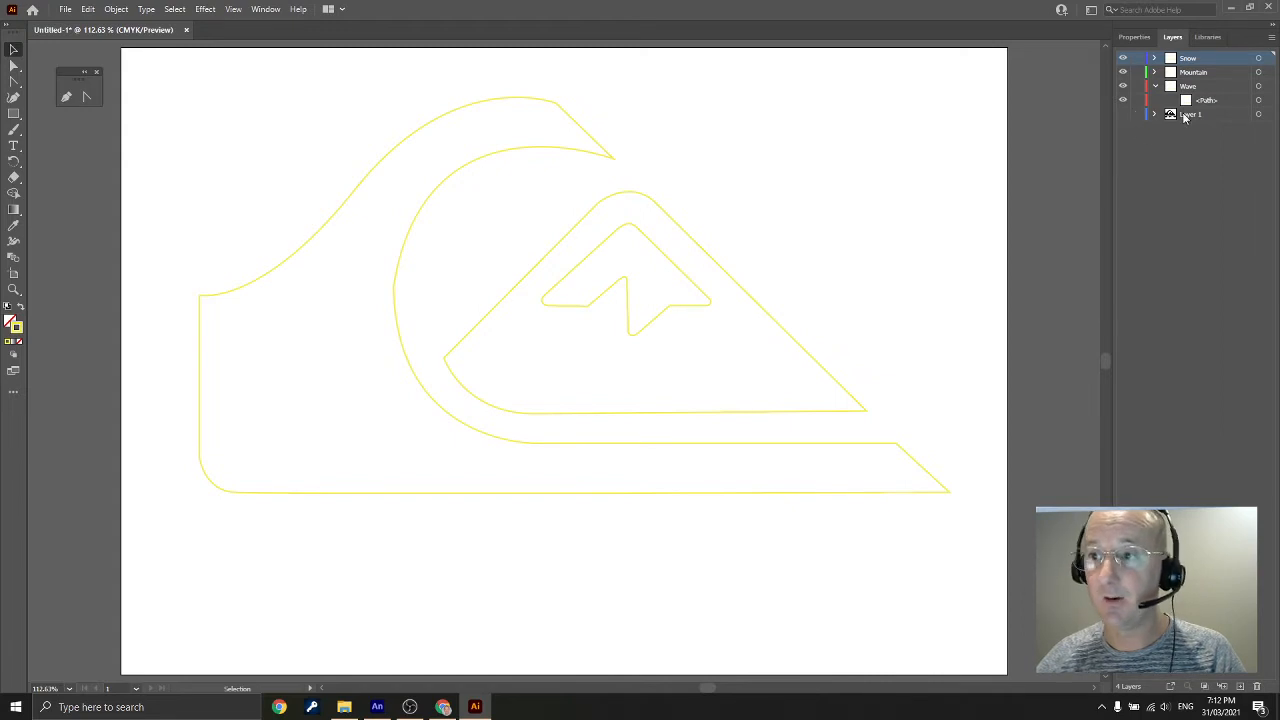
Delete Layer 1 with the reference logo after briefly viewing it against the traced paths, and collapse the Wave layer
{"action": "left_click", "coordinate": [1185, 115]}
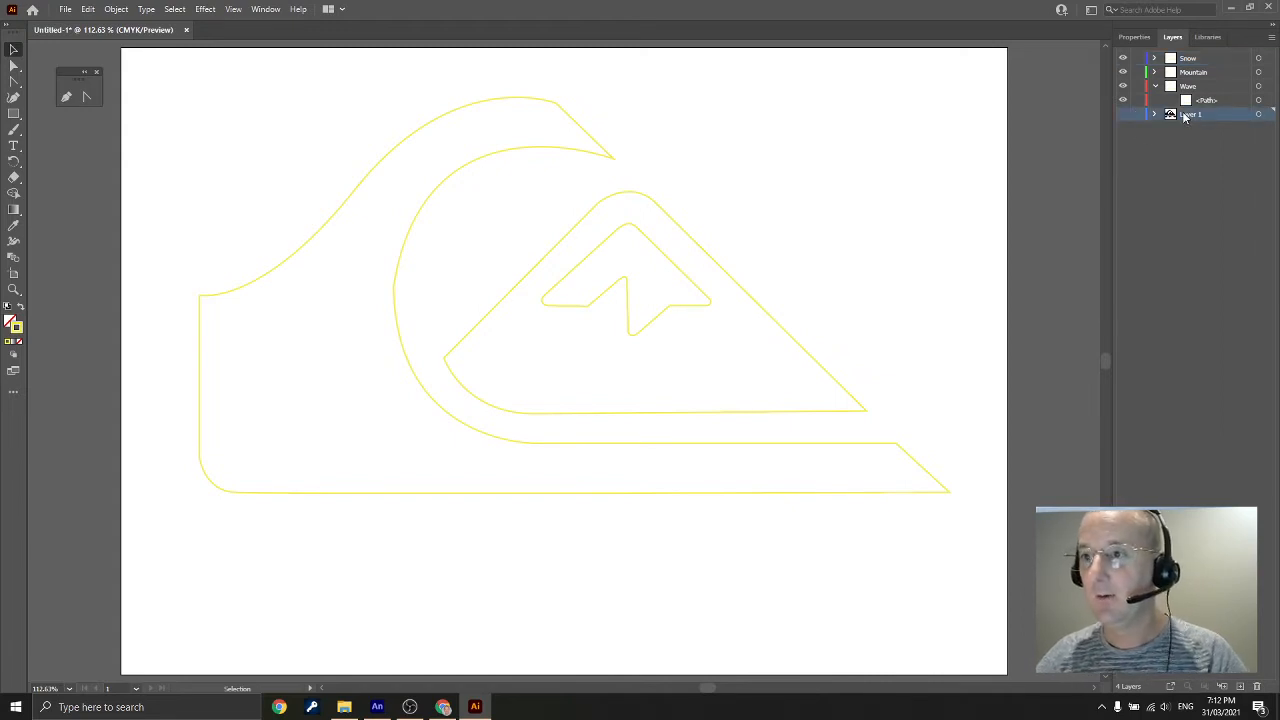
{"action": "left_click", "coordinate": [1135, 115]}
{"action": "left_click", "coordinate": [1123, 115]}
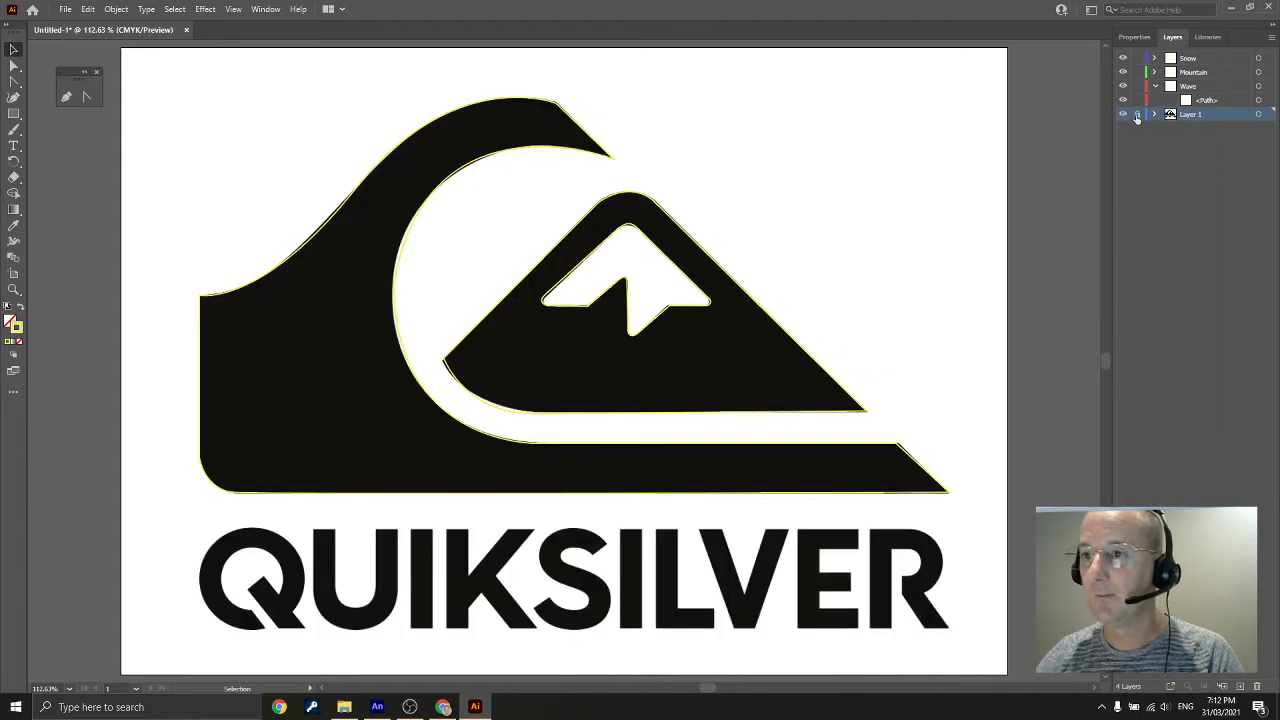
{"action": "left_click", "coordinate": [1123, 115]}
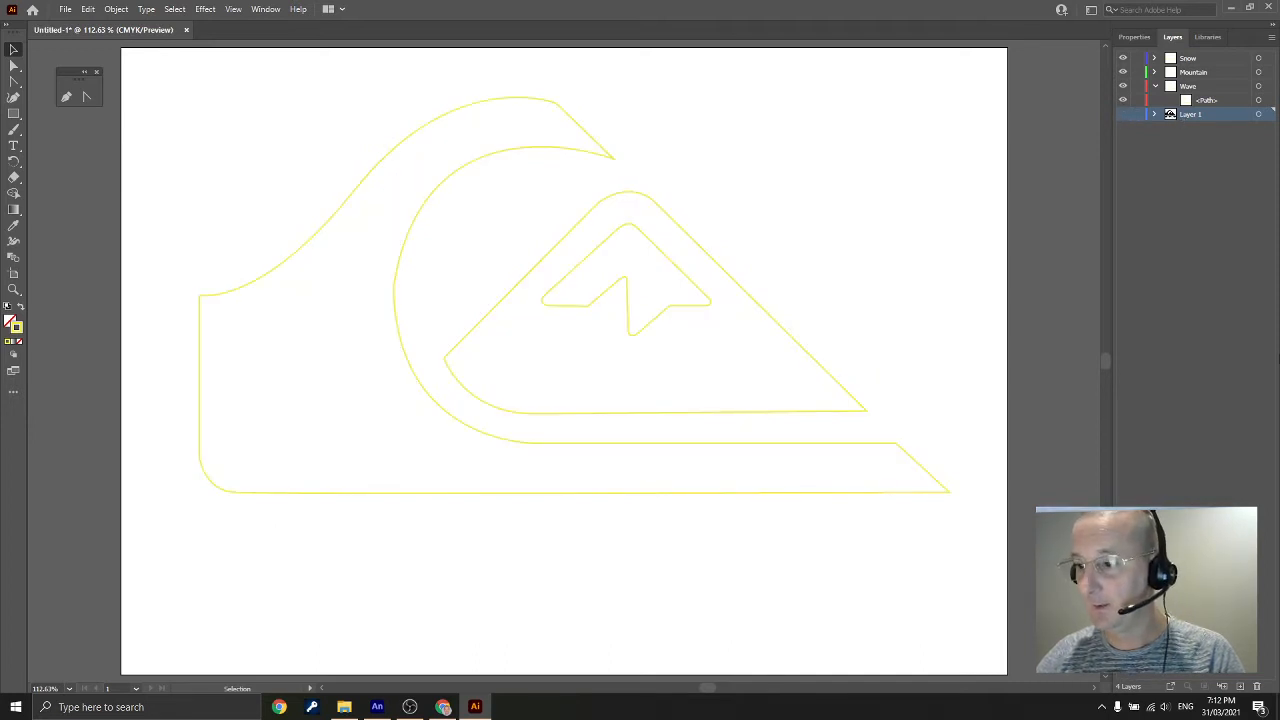
{"action": "left_click", "coordinate": [1257, 687]}
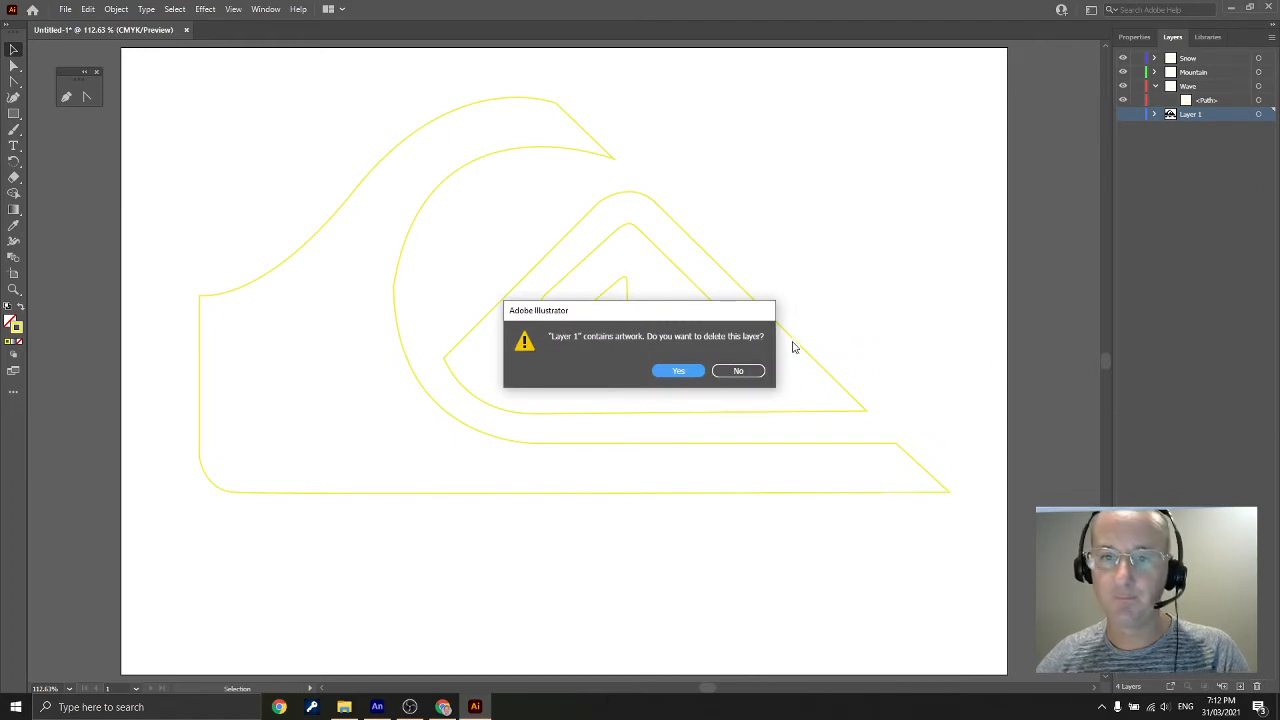
{"action": "left_click", "coordinate": [679, 371]}
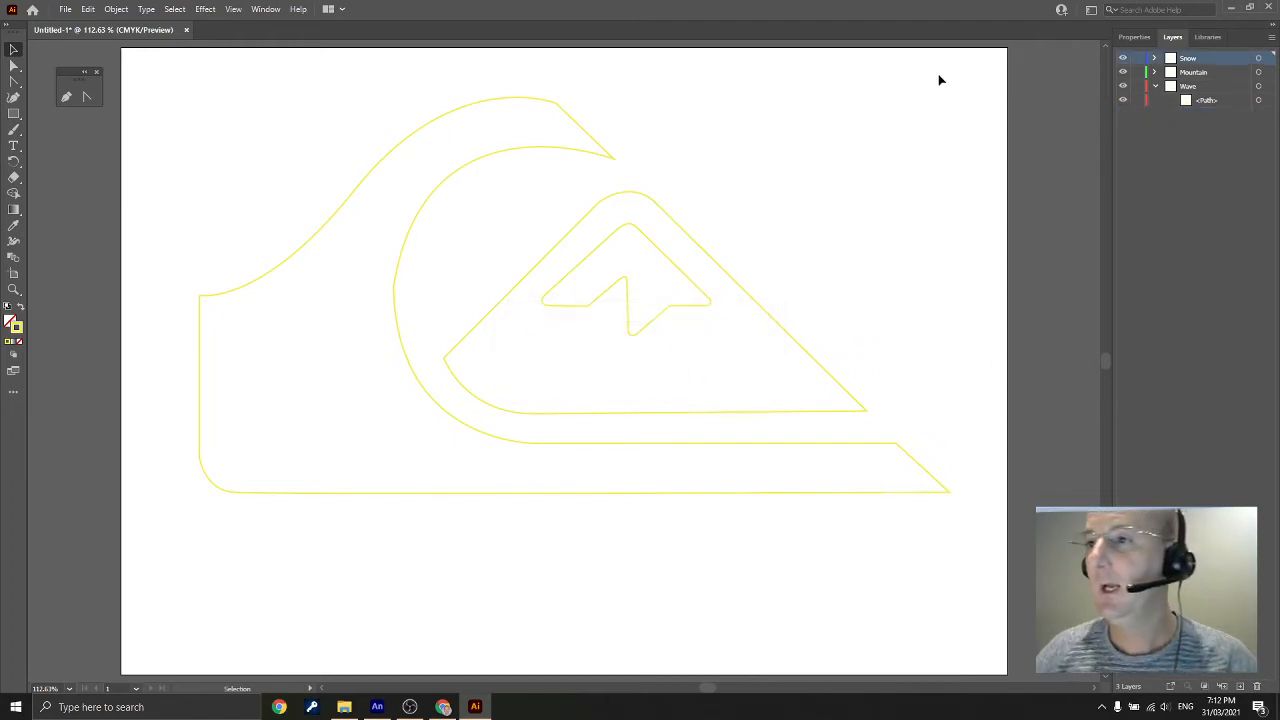
{"action": "left_click", "coordinate": [1155, 87]}
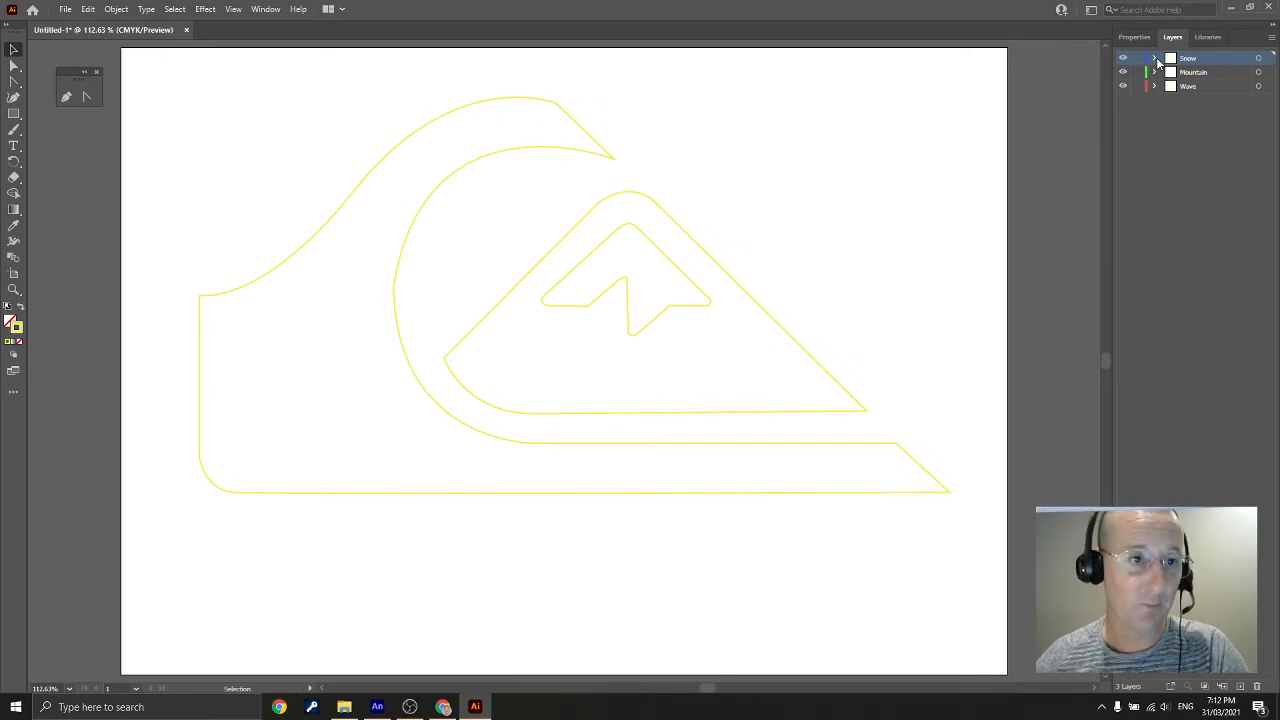
Save the artwork on the computer as Quicksilver in the Desktop's Animation folder, in Adobe Illustrator format with the default Illustrator 2020 options
{"action": "left_click", "coordinate": [65, 9]}
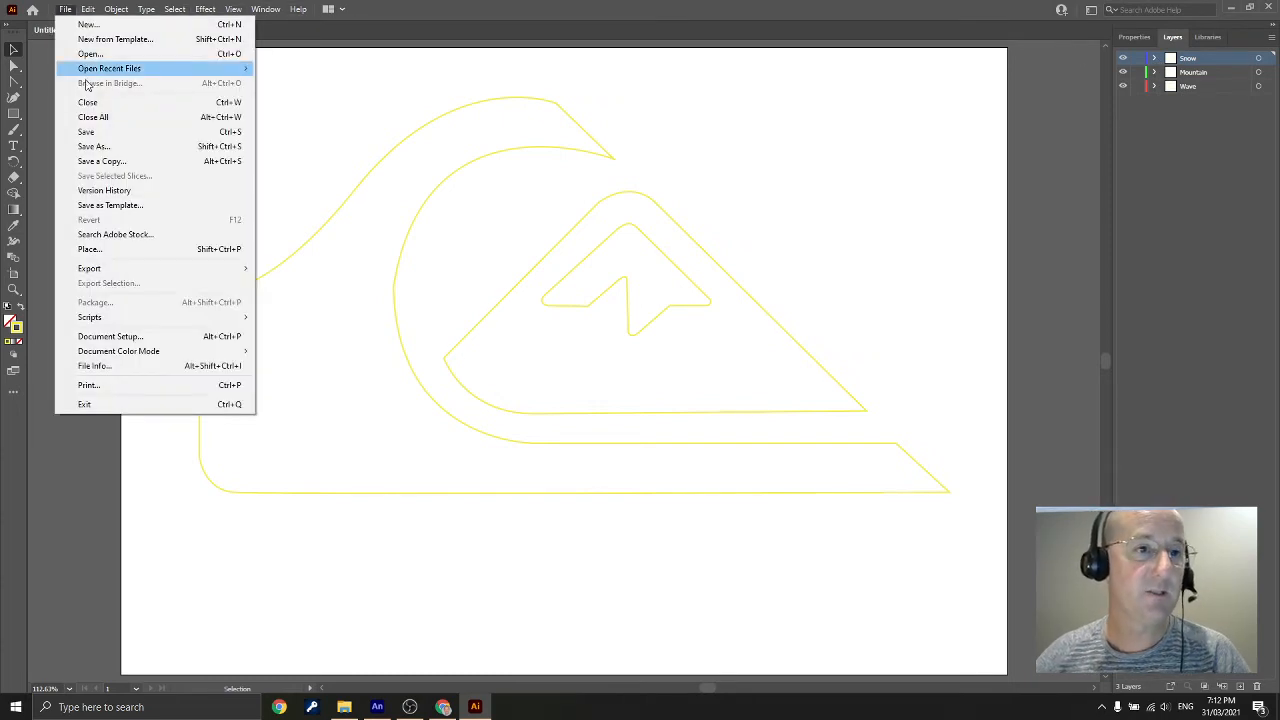
{"action": "left_click", "coordinate": [87, 146]}
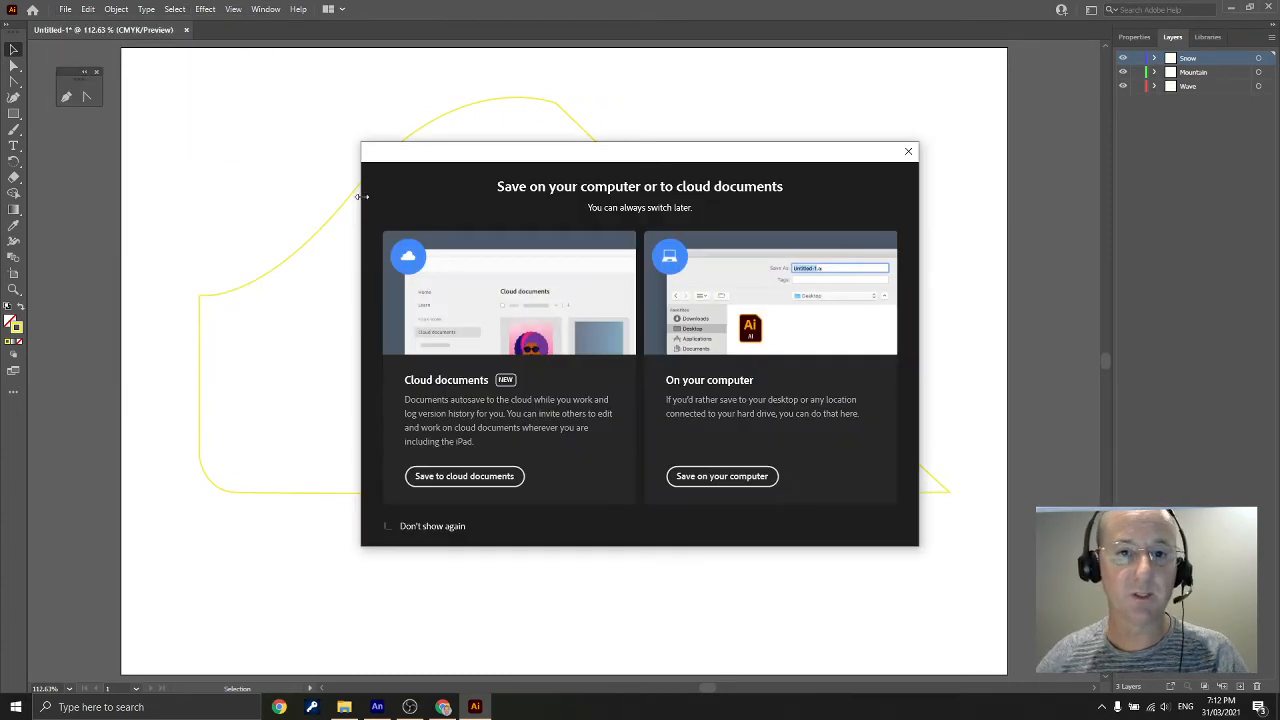
{"action": "left_click", "coordinate": [720, 476]}
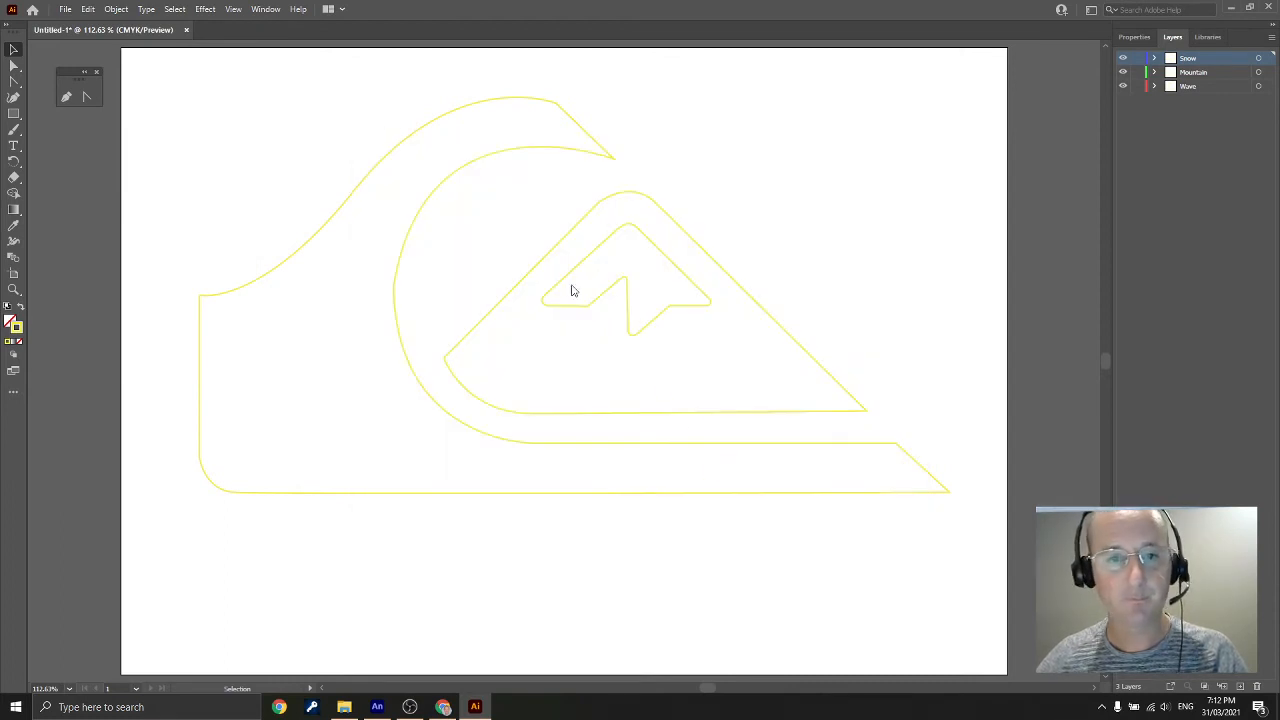
{"action": "scroll", "coordinate": [50, 180], "scroll_direction": "up", "scroll_amount": 2}
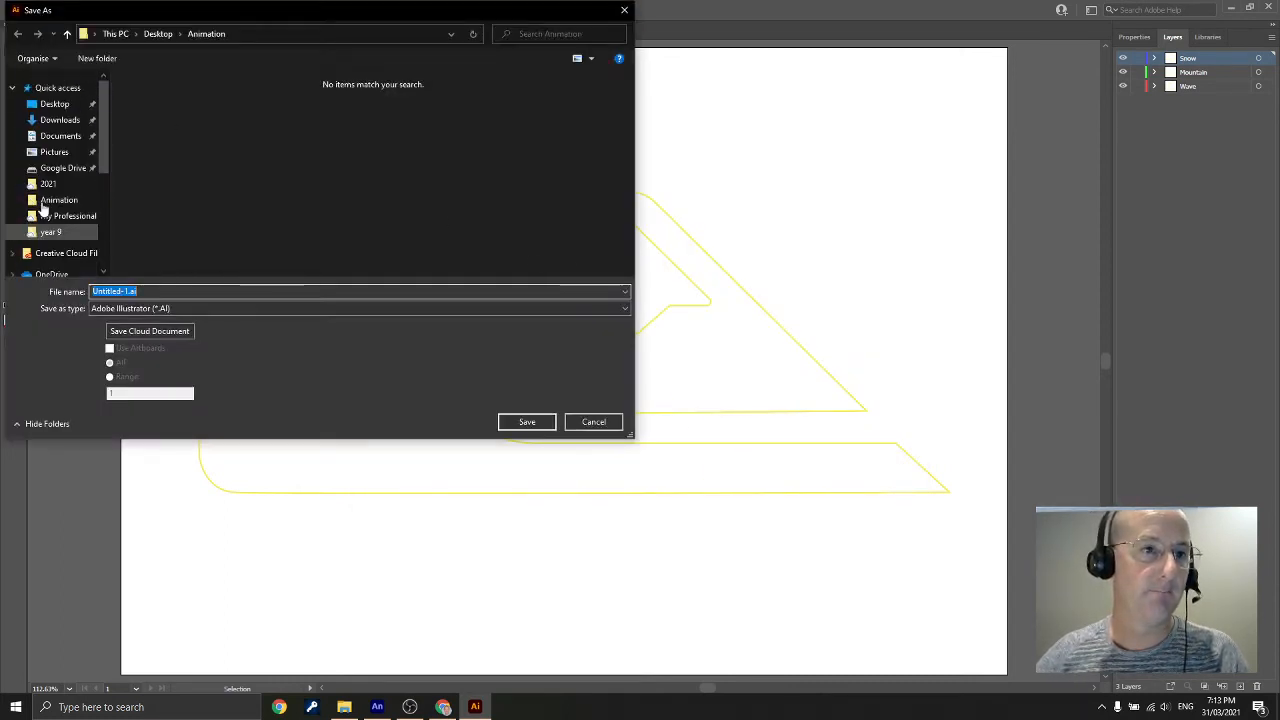
{"action": "left_click", "coordinate": [55, 105]}
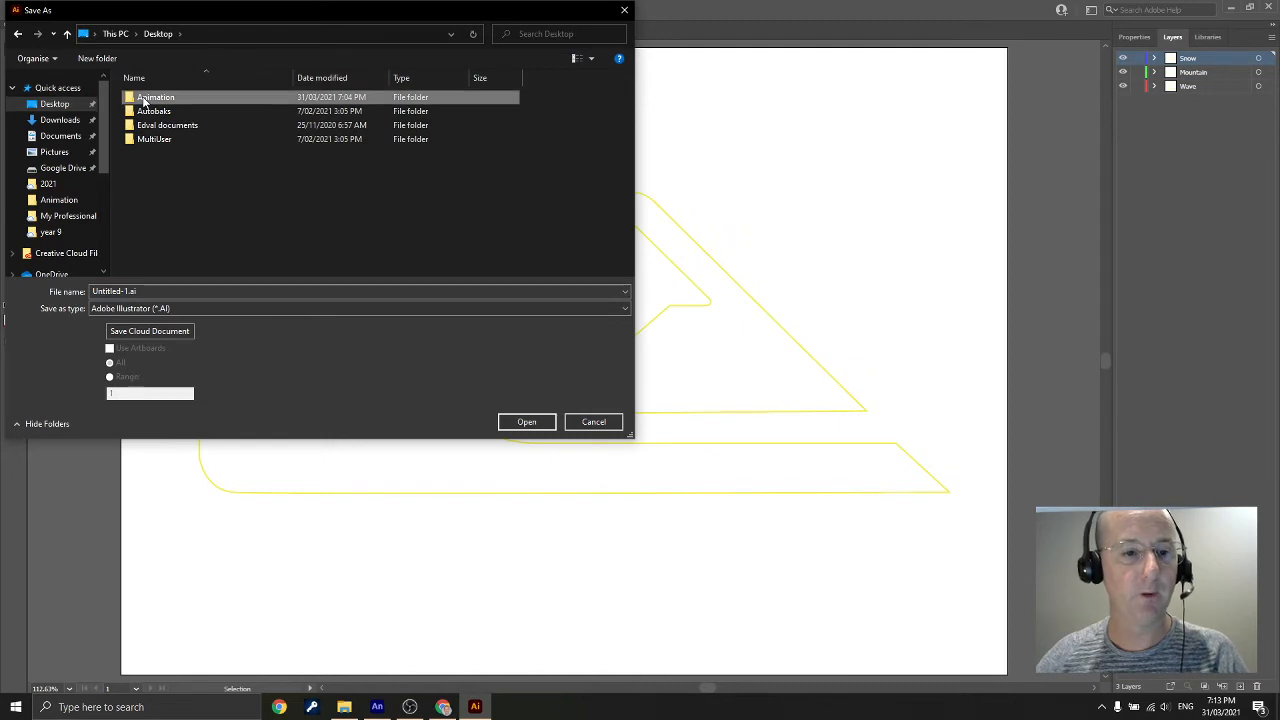
{"action": "double_click", "coordinate": [147, 100]}
{"action": "double_click", "coordinate": [147, 290]}
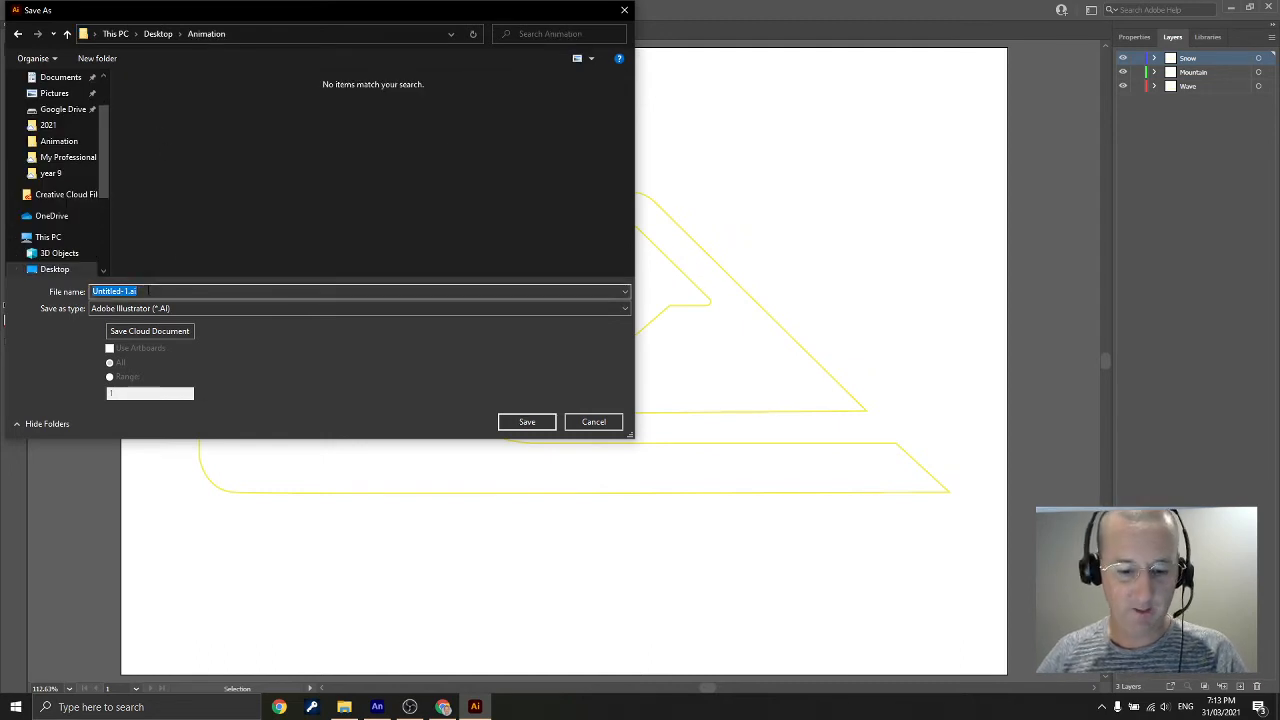
{"action": "type", "text": "Qui"}
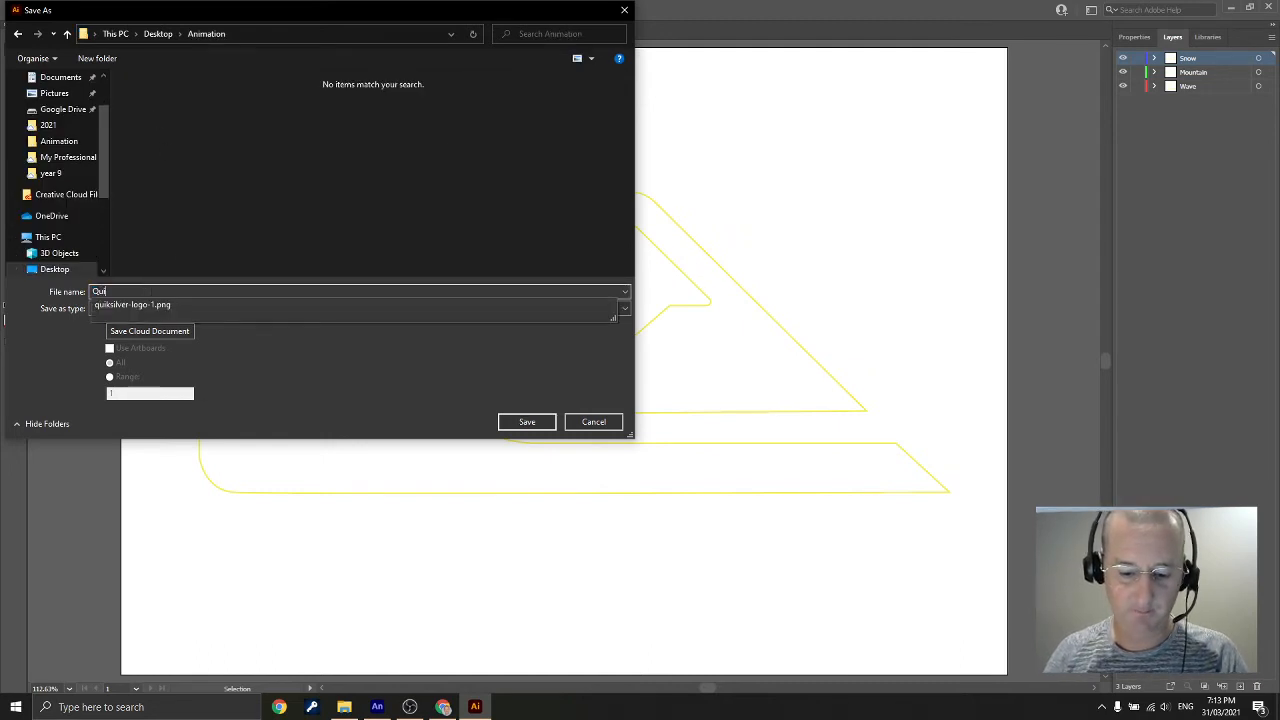
{"action": "type", "text": "cksilver"}
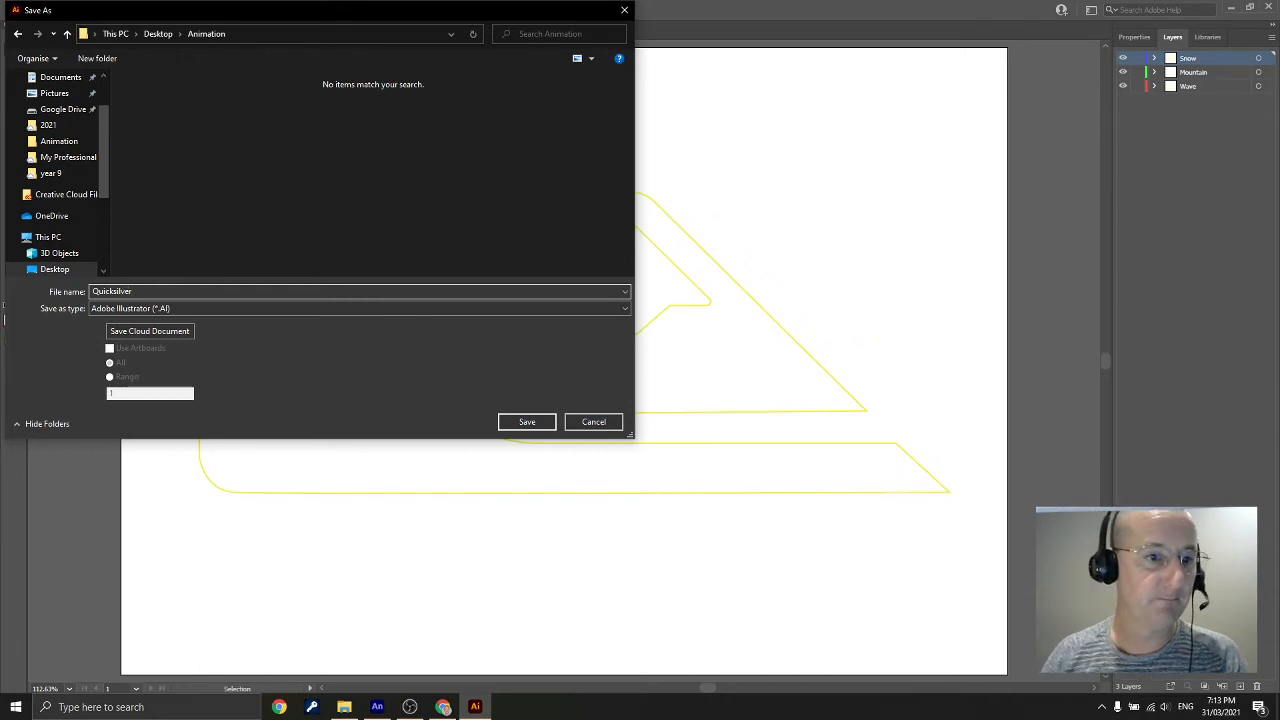
{"action": "key", "text": "Return"}
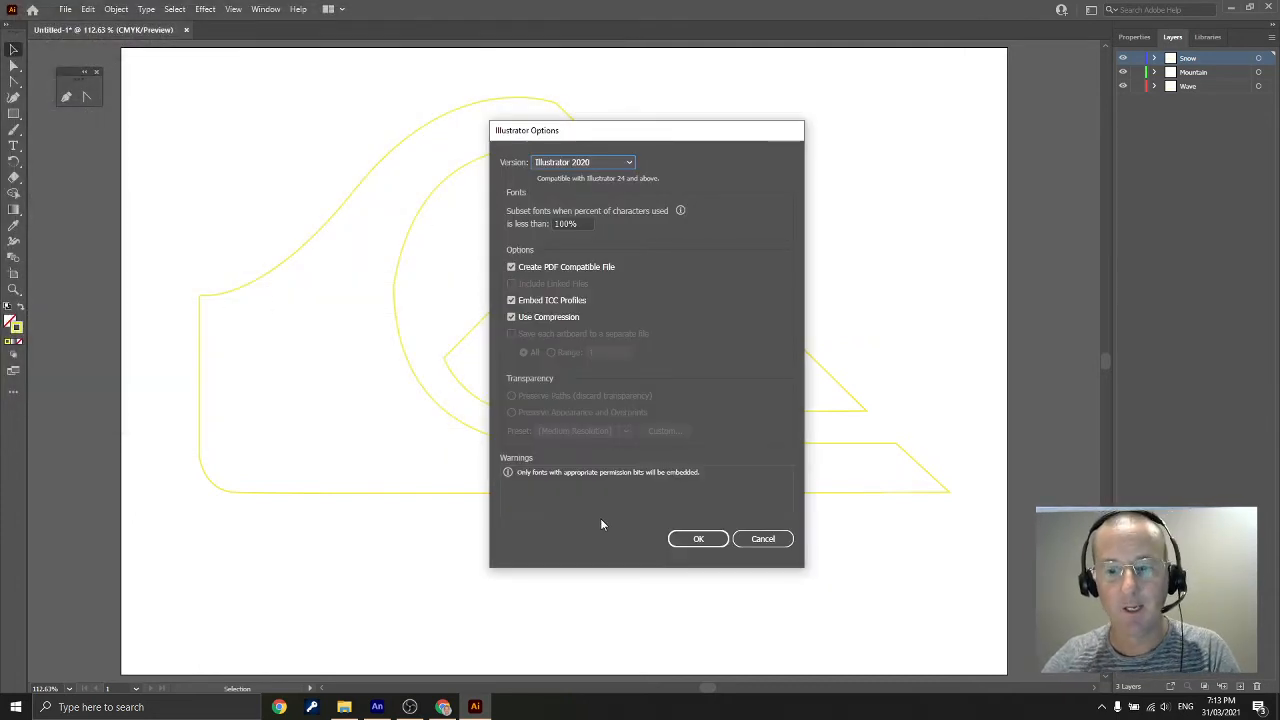
{"action": "left_click", "coordinate": [690, 539]}
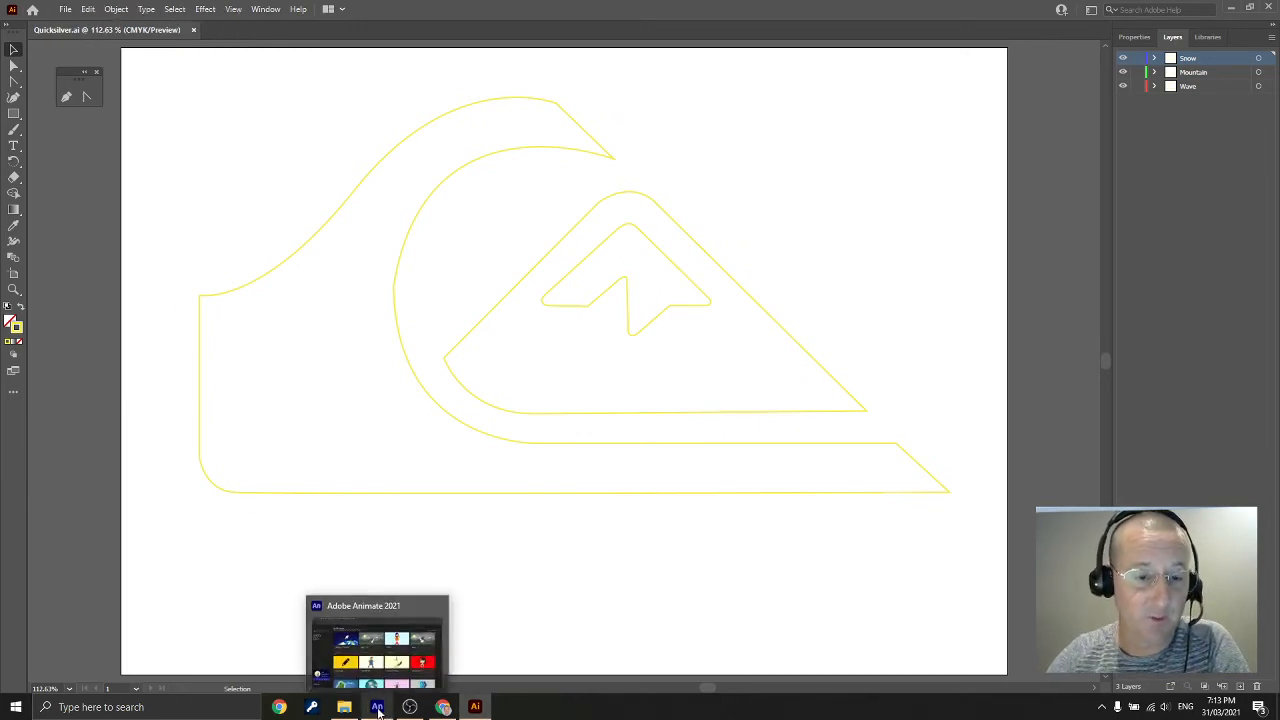
Switch to Adobe Animate and create a 1280 x 720 character animation document at 30 fps for ActionScript 3.0
{"action": "left_click", "coordinate": [377, 707]}
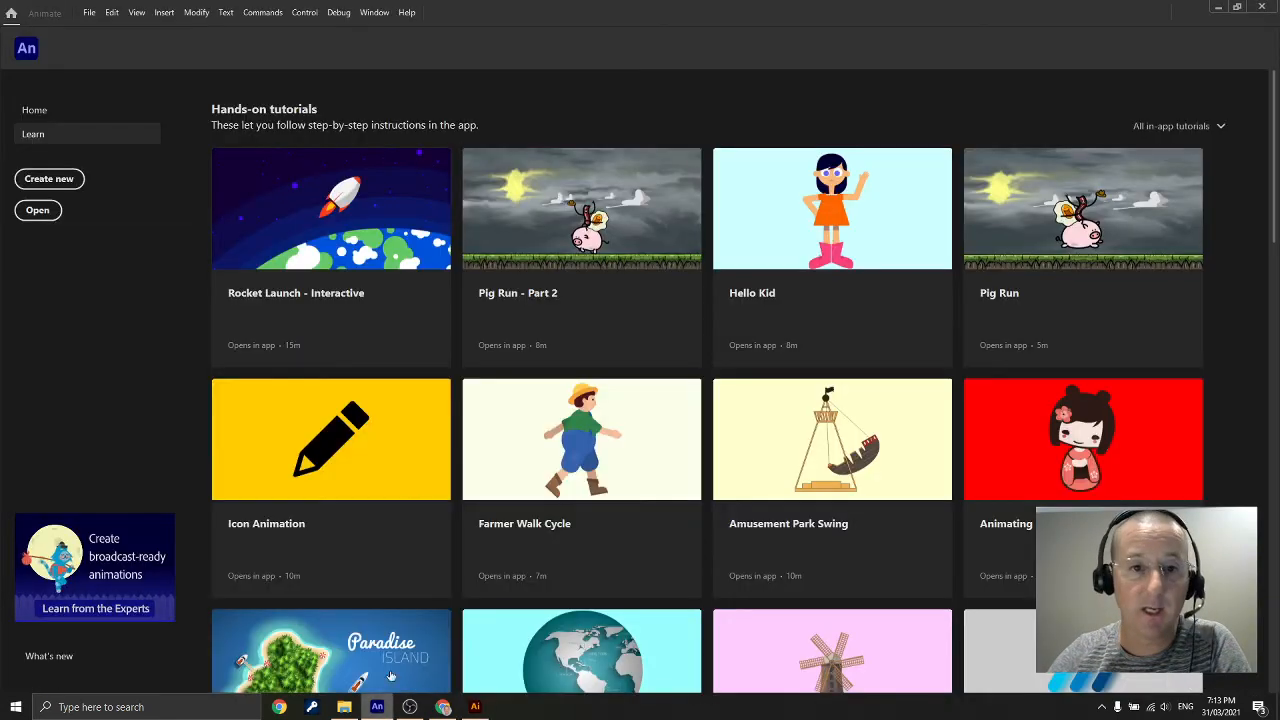
{"action": "left_click", "coordinate": [44, 185]}
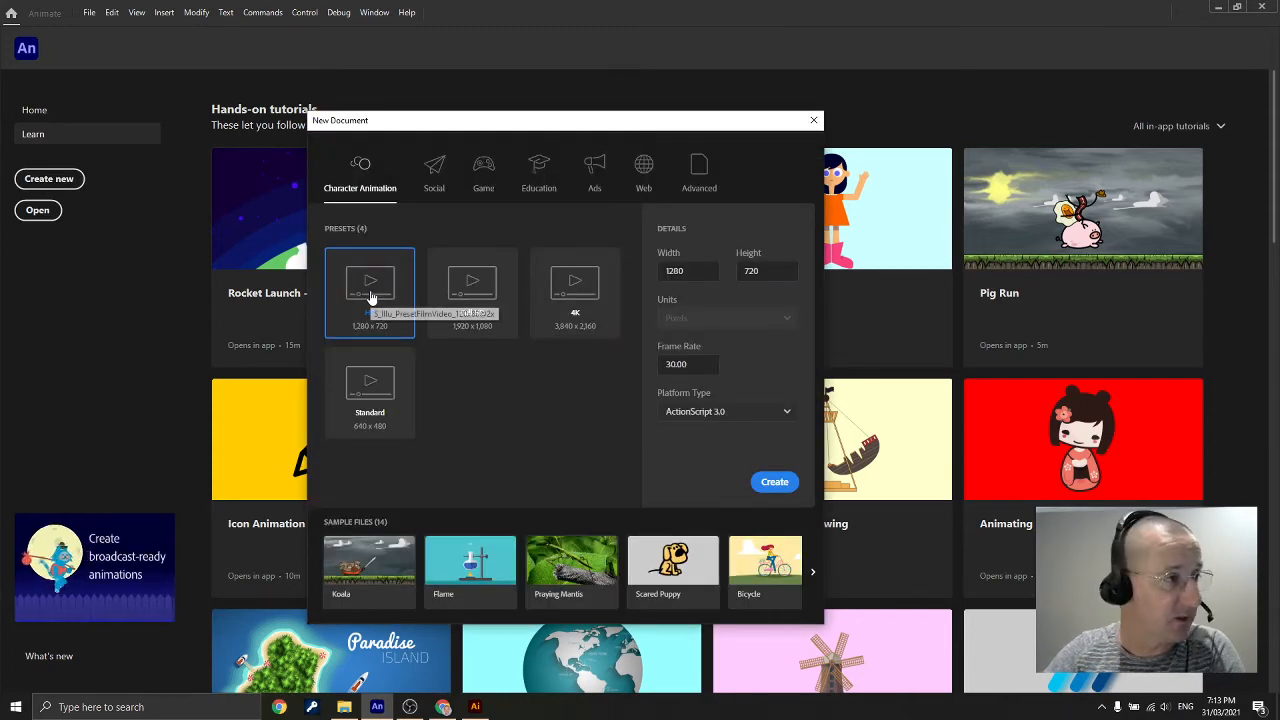
{"action": "left_click", "coordinate": [786, 484]}
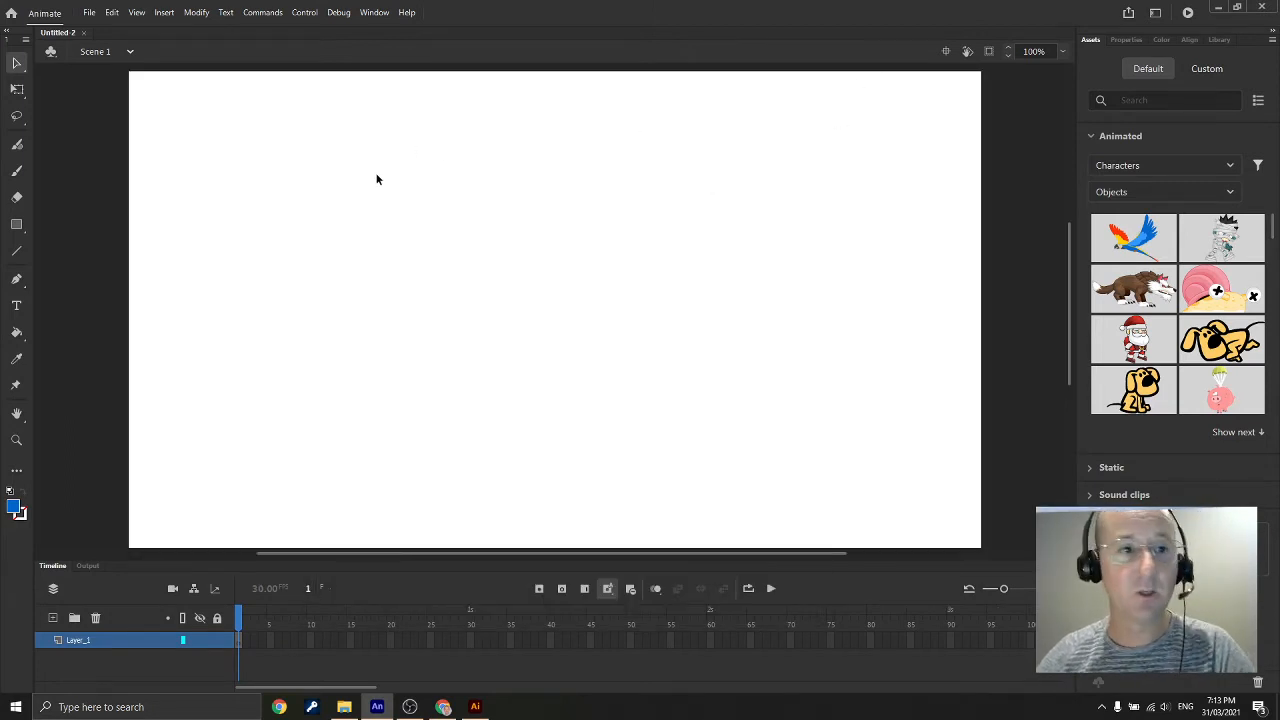
Save the new Animate document as Quick silver animation in the Animation folder
{"action": "left_click", "coordinate": [89, 12]}
{"action": "left_click", "coordinate": [107, 147]}
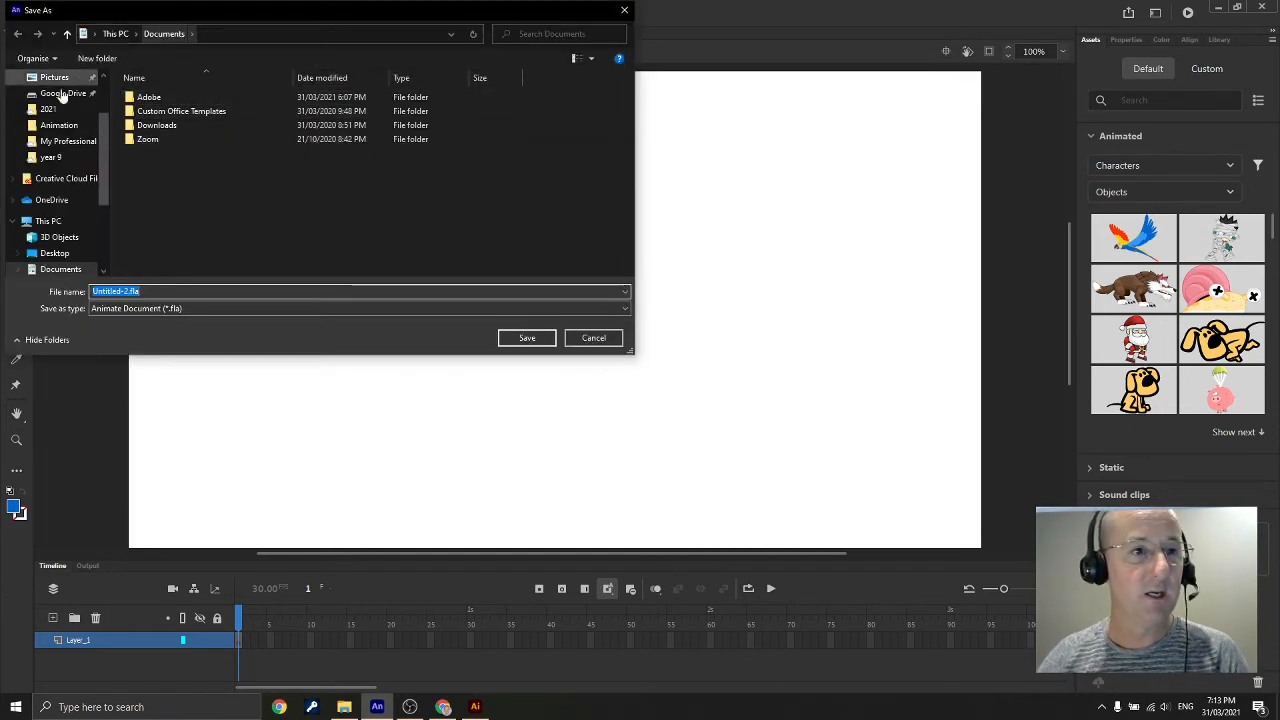
{"action": "scroll", "coordinate": [55, 120], "scroll_direction": "up", "scroll_amount": 3}
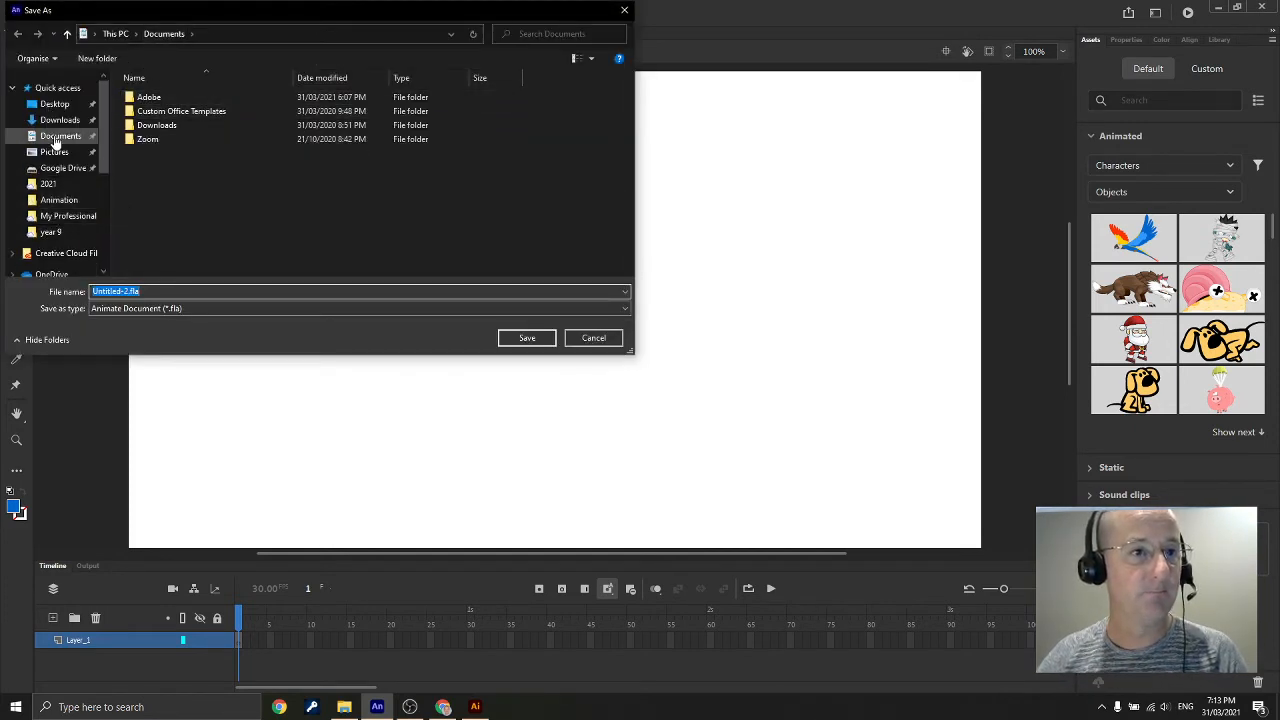
{"action": "left_click", "coordinate": [58, 200]}
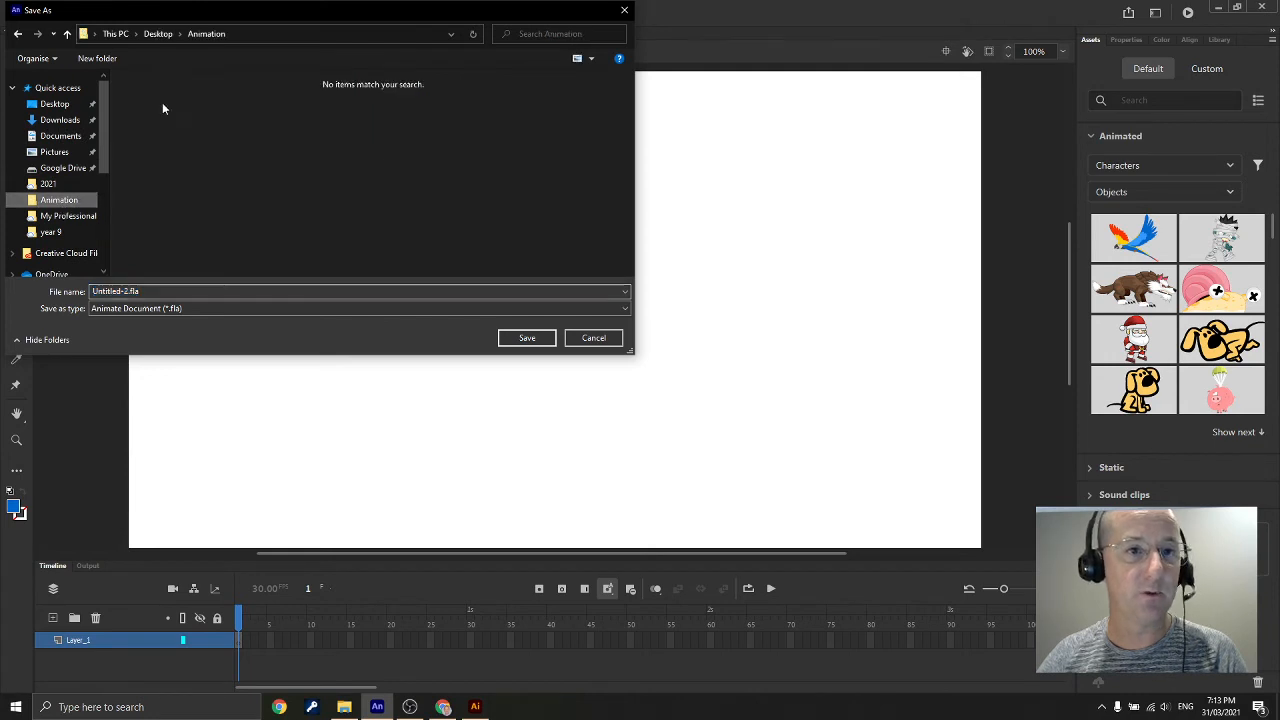
{"action": "double_click", "coordinate": [142, 291]}
{"action": "type", "text": "Qu"}
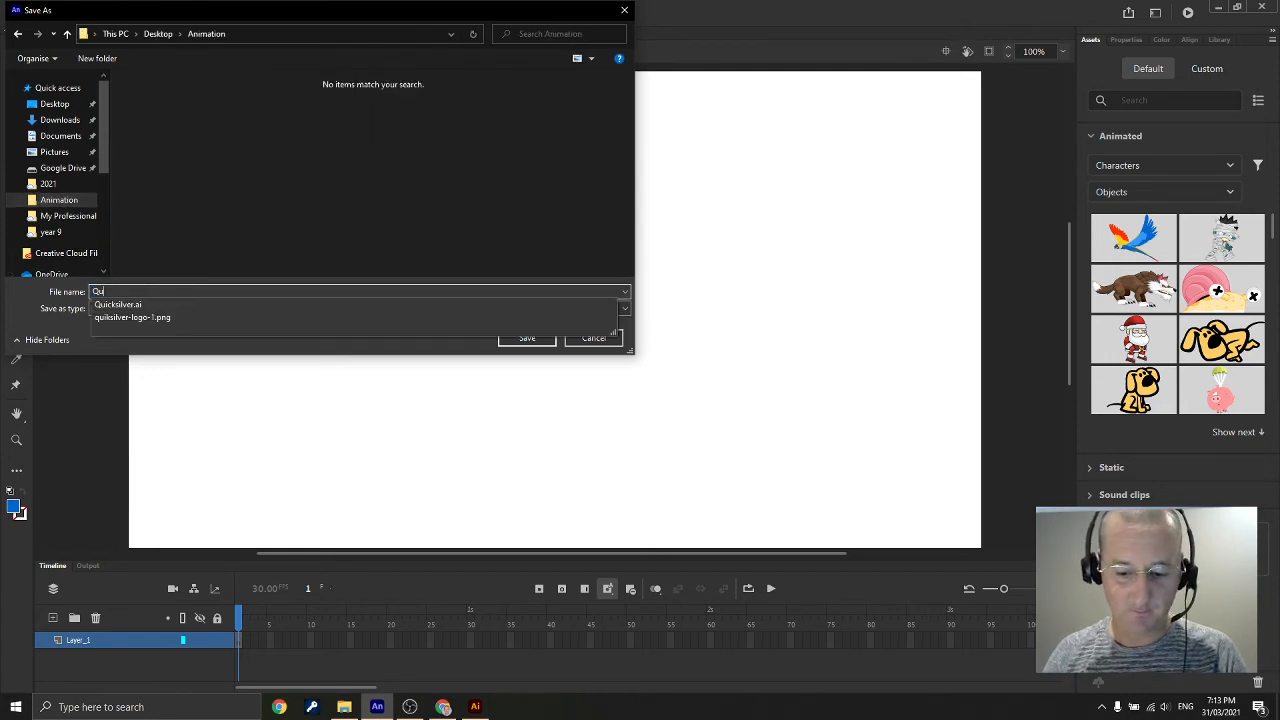
{"action": "type", "text": "ick silver animation"}
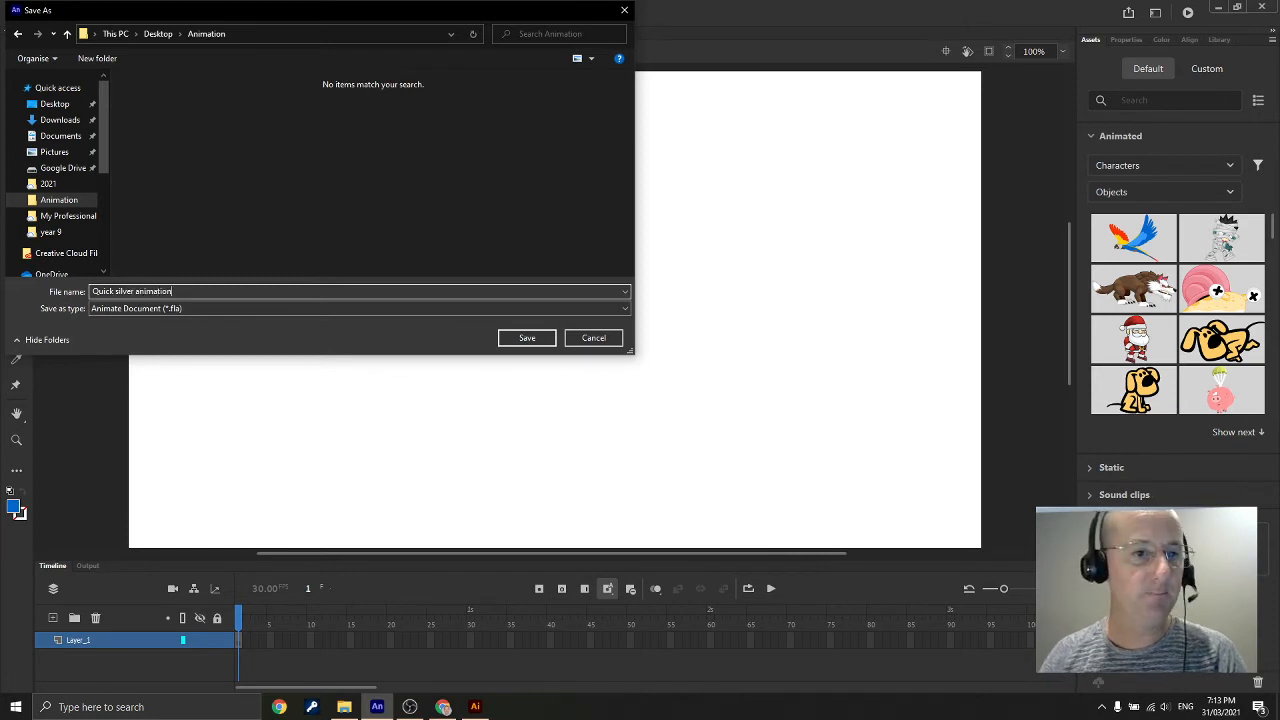
{"action": "key", "text": "Return"}
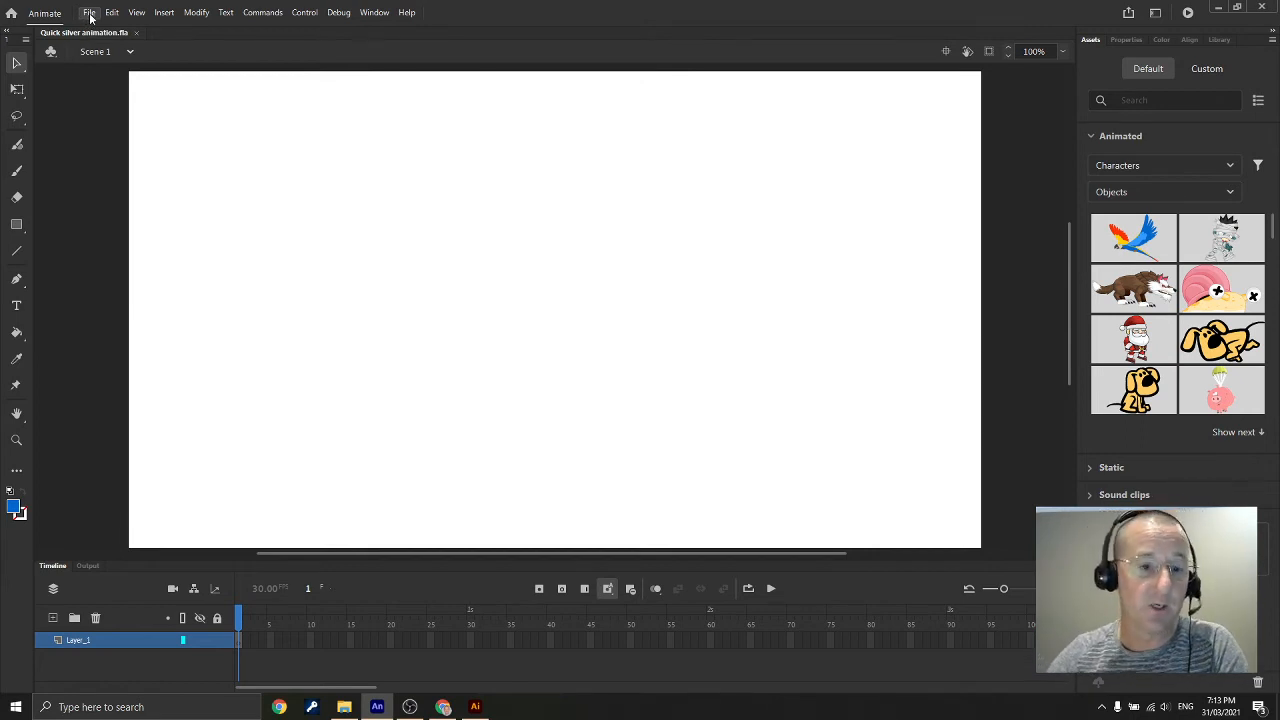
Choose Quicksilver.ai from the Desktop's Animation folder for import to the stage
{"action": "left_click", "coordinate": [90, 14]}
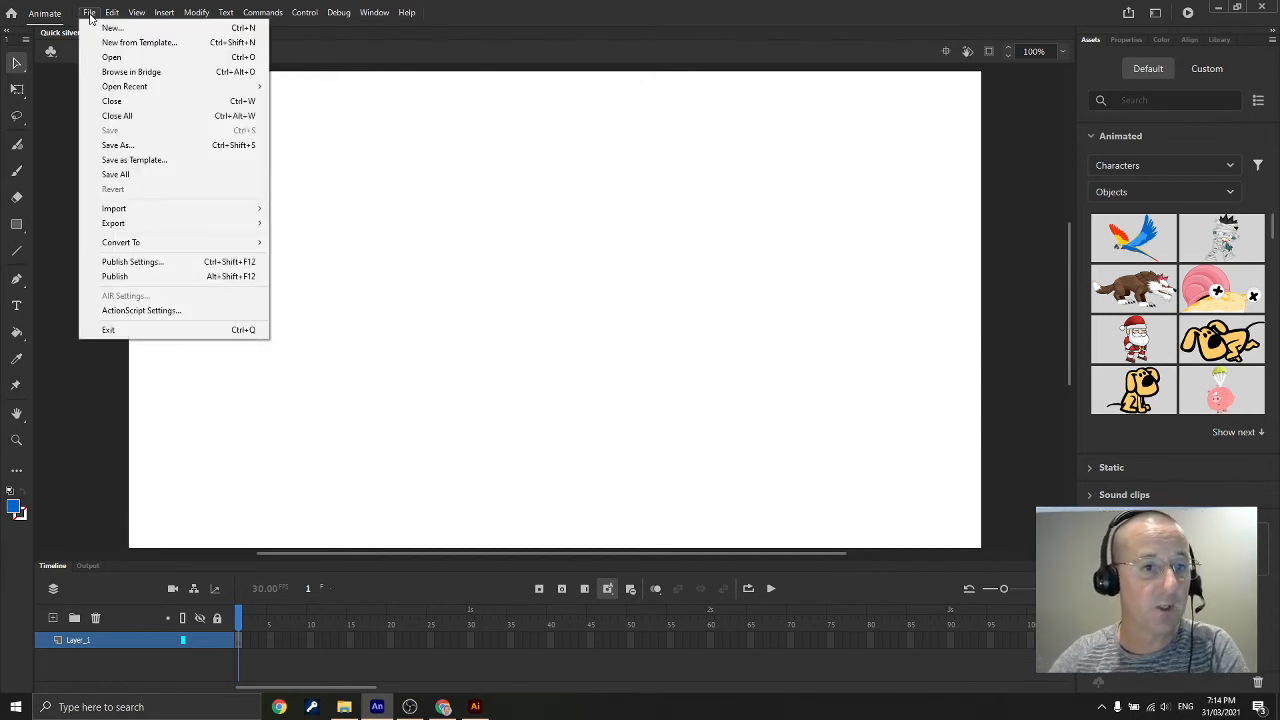
{"action": "mouse_move", "coordinate": [108, 210]}
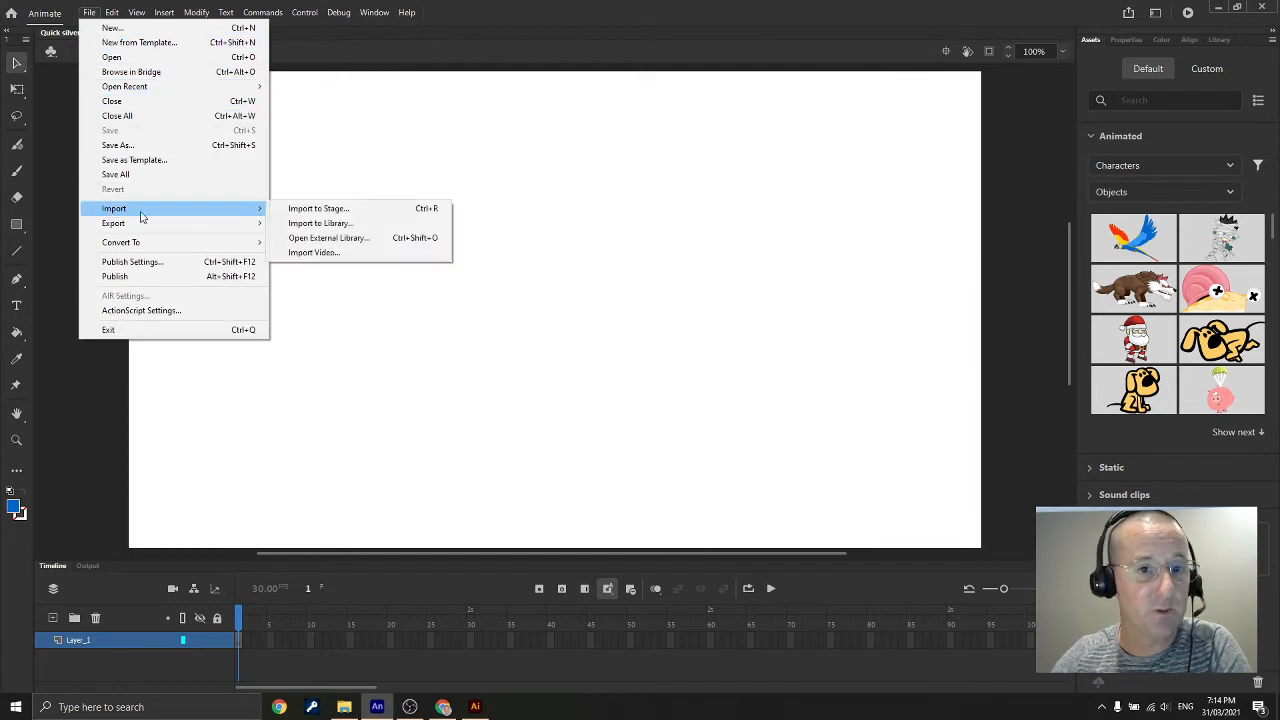
{"action": "left_click", "coordinate": [322, 210]}
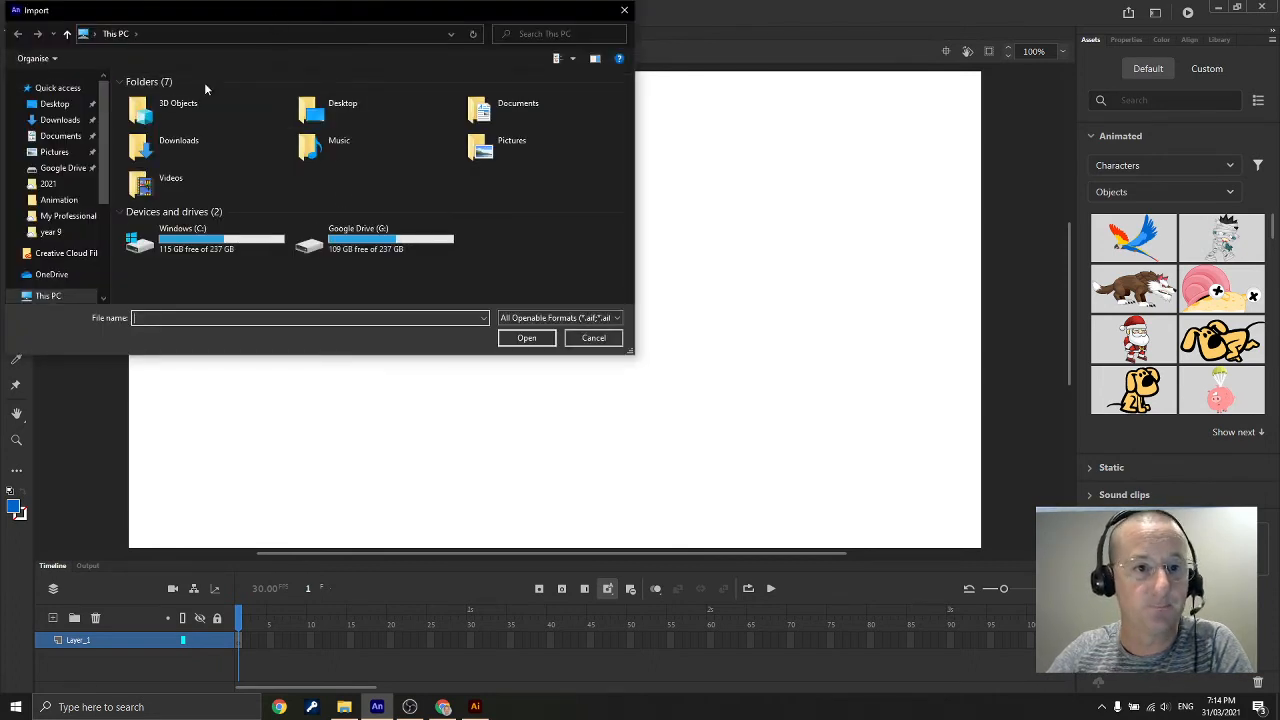
{"action": "left_click", "coordinate": [54, 104]}
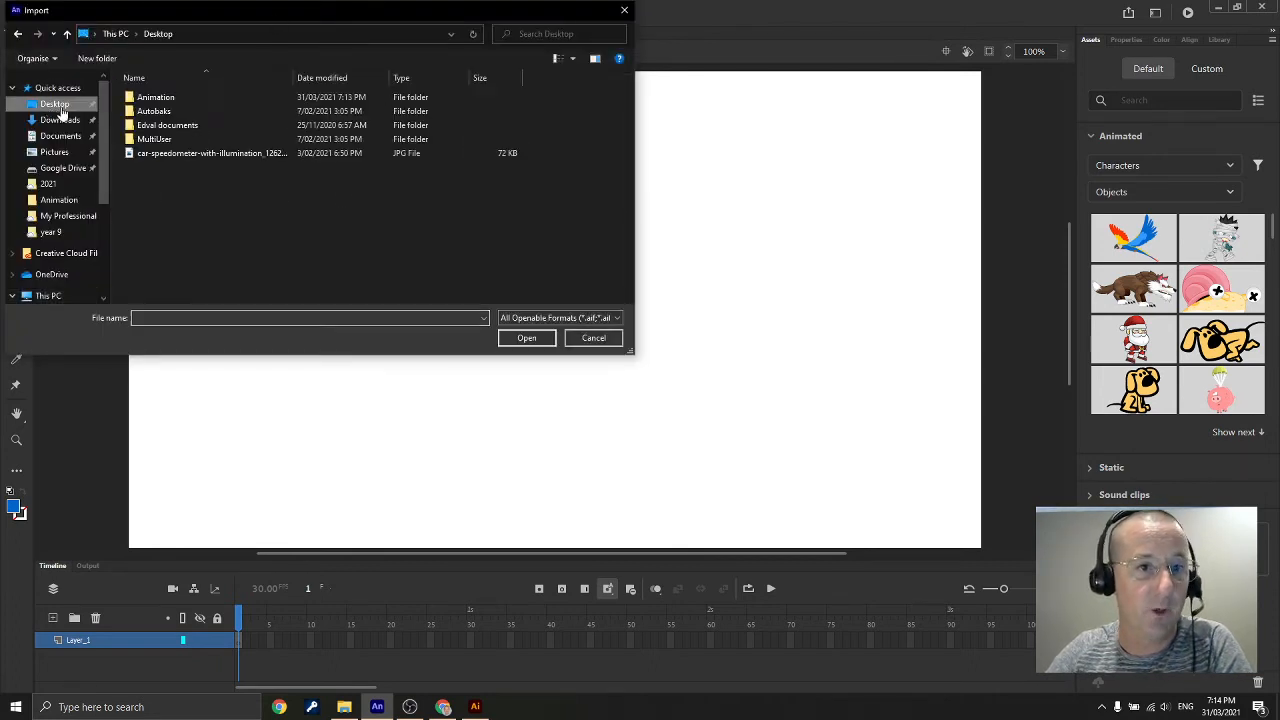
{"action": "double_click", "coordinate": [140, 100]}
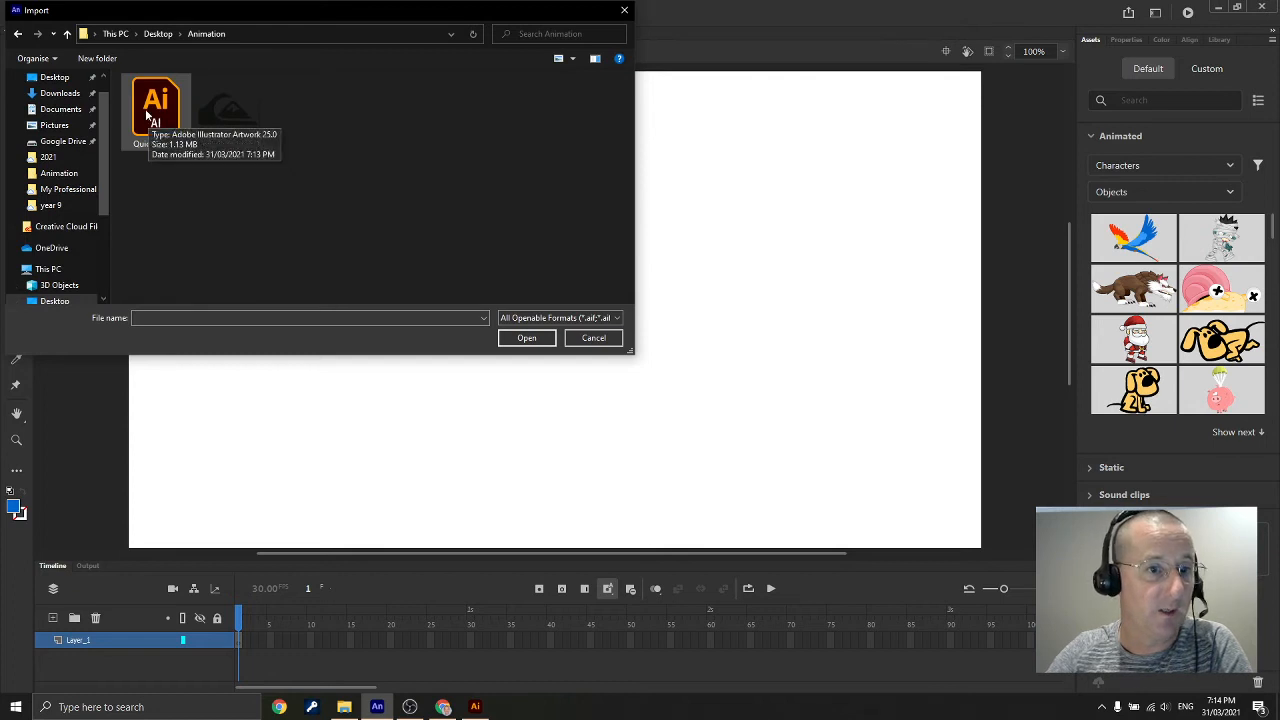
{"action": "left_click", "coordinate": [160, 106]}
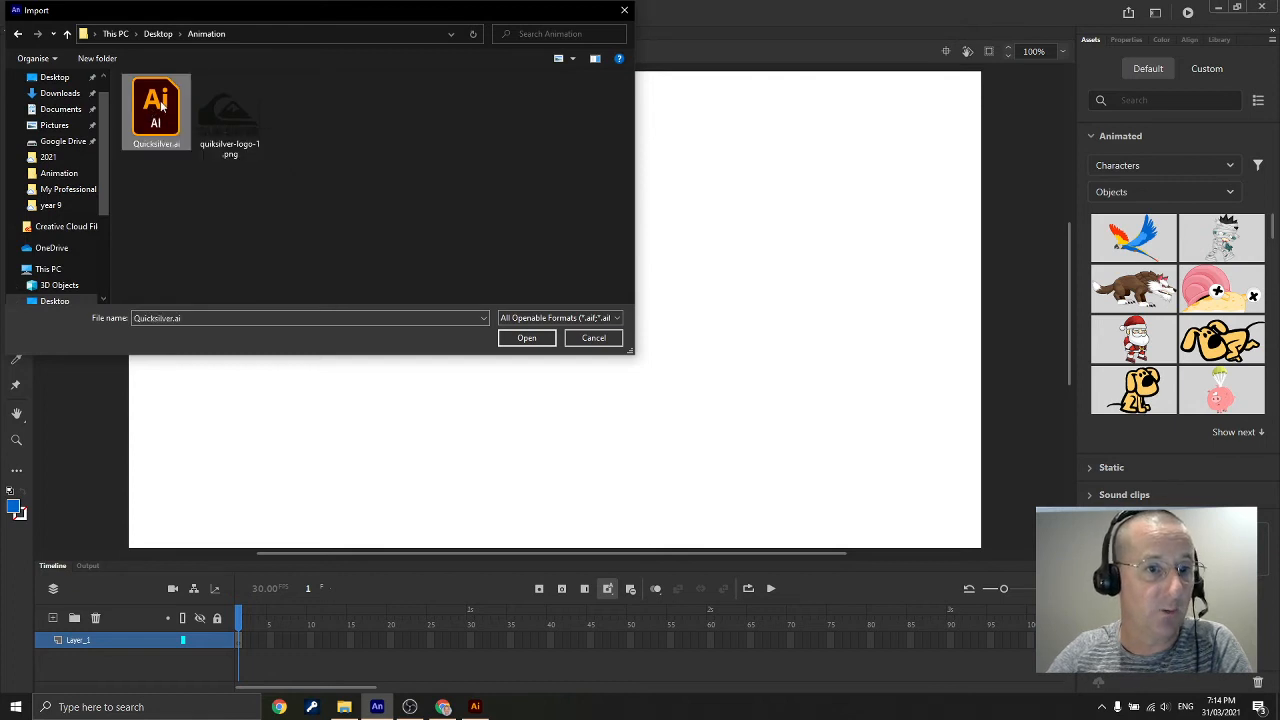
{"action": "left_click", "coordinate": [526, 338]}
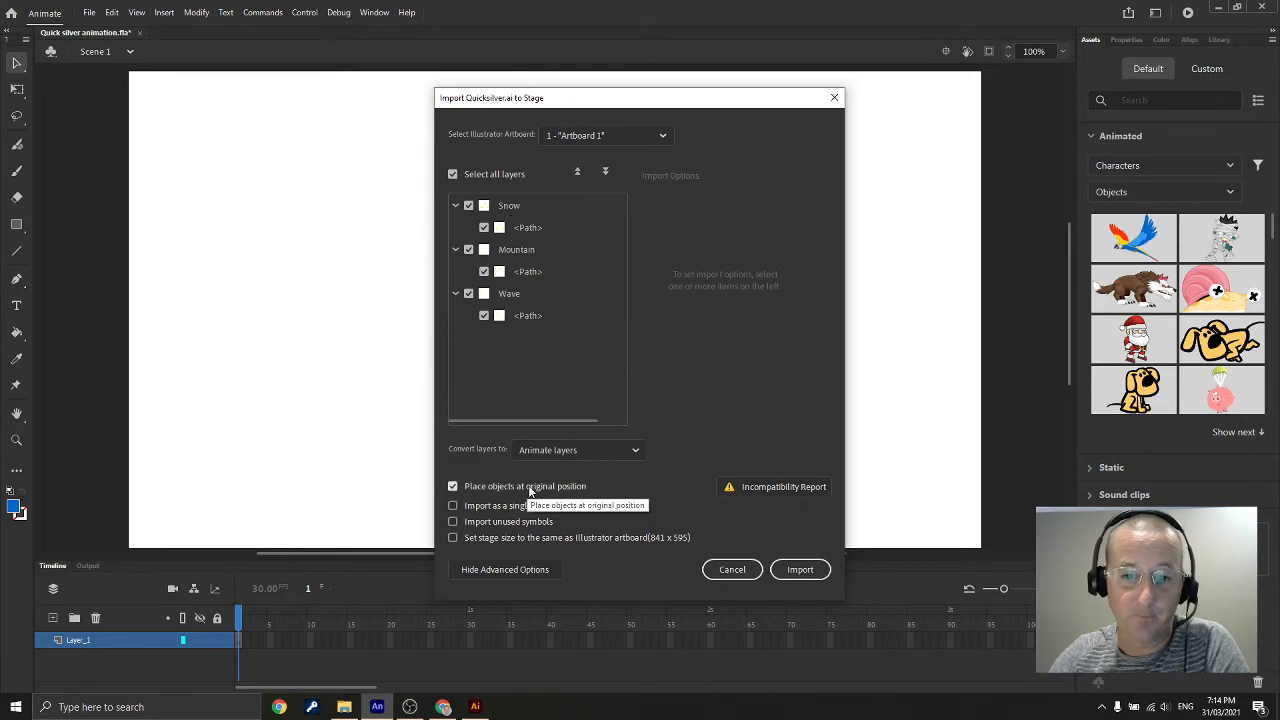
Import all Illustrator layers of Artboard 1 as Animate layers, with objects placed at their original position
{"action": "left_click", "coordinate": [572, 451]}
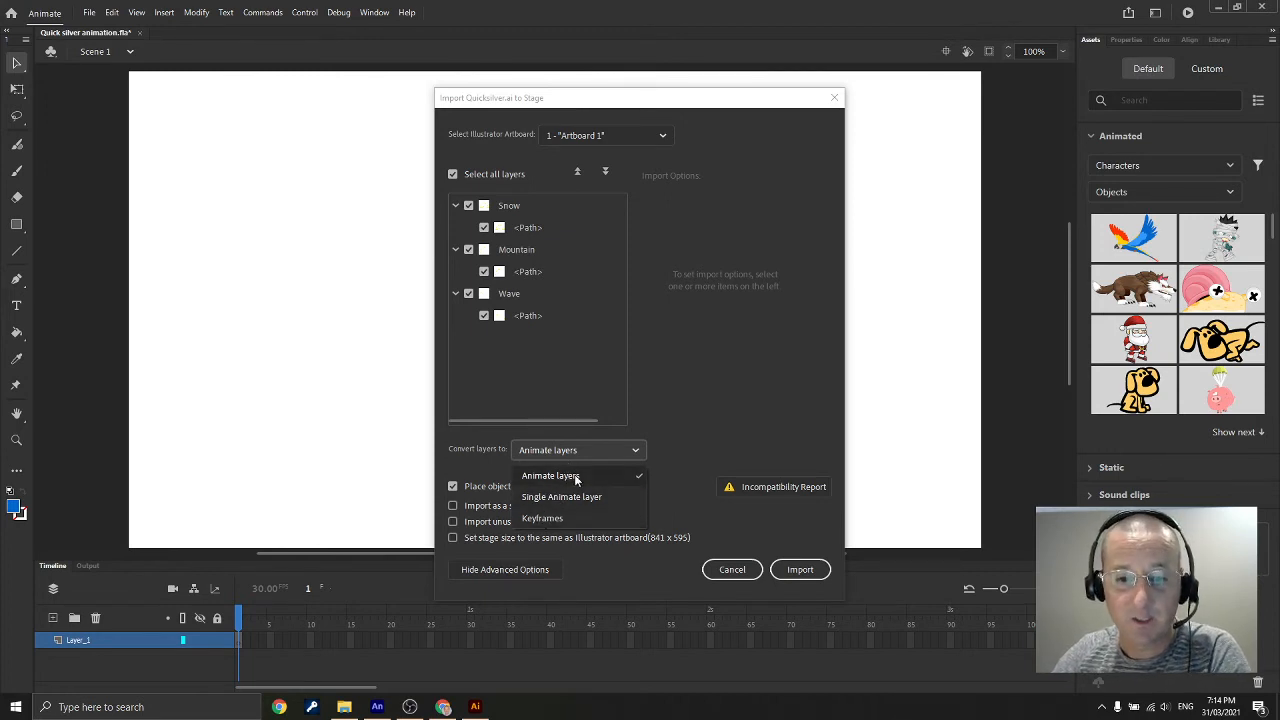
{"action": "left_click", "coordinate": [636, 476]}
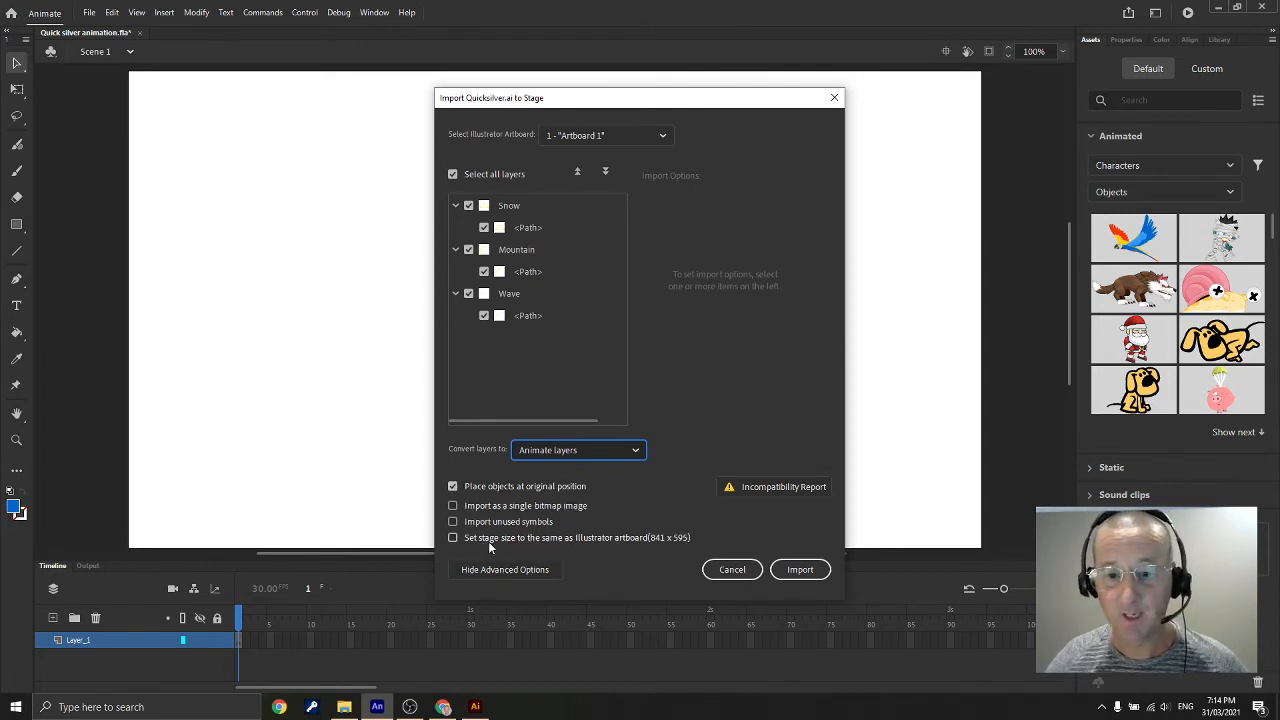
{"action": "left_click", "coordinate": [810, 571]}
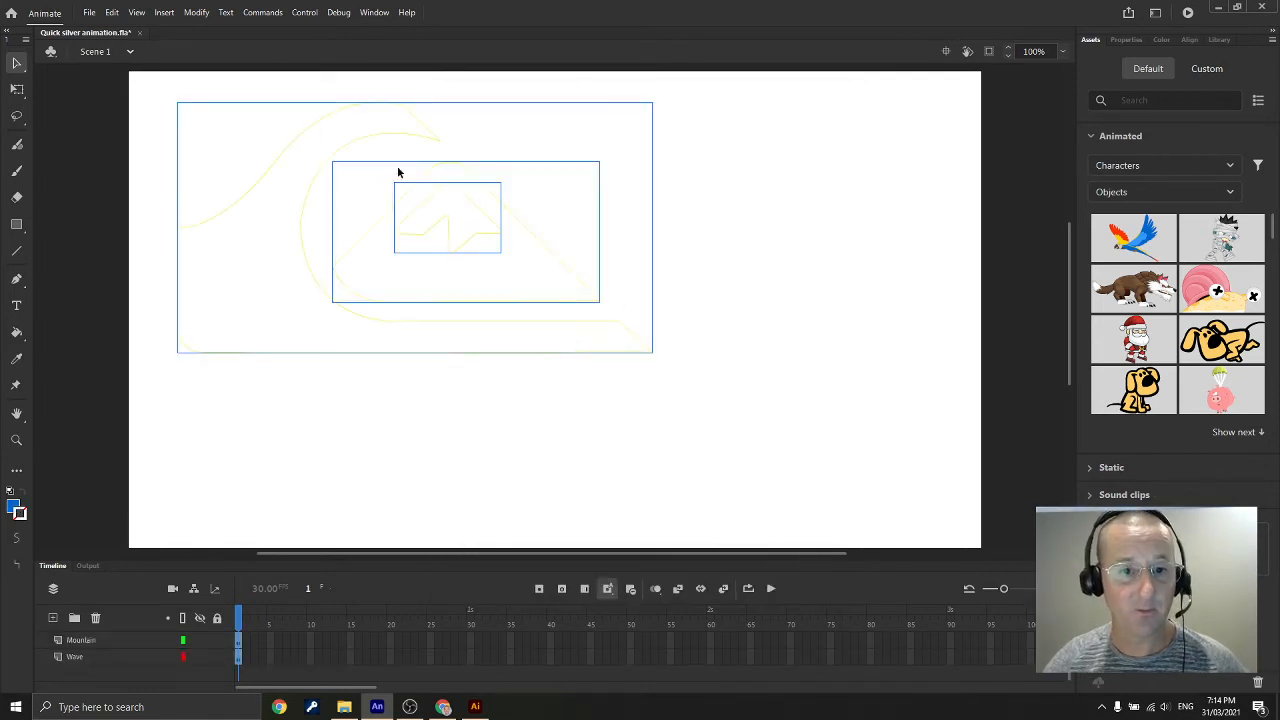
Check which imported outline belongs to each of the Snow, Mountain and Wave layers
{"action": "left_click", "coordinate": [91, 641]}
{"action": "left_click", "coordinate": [90, 655]}
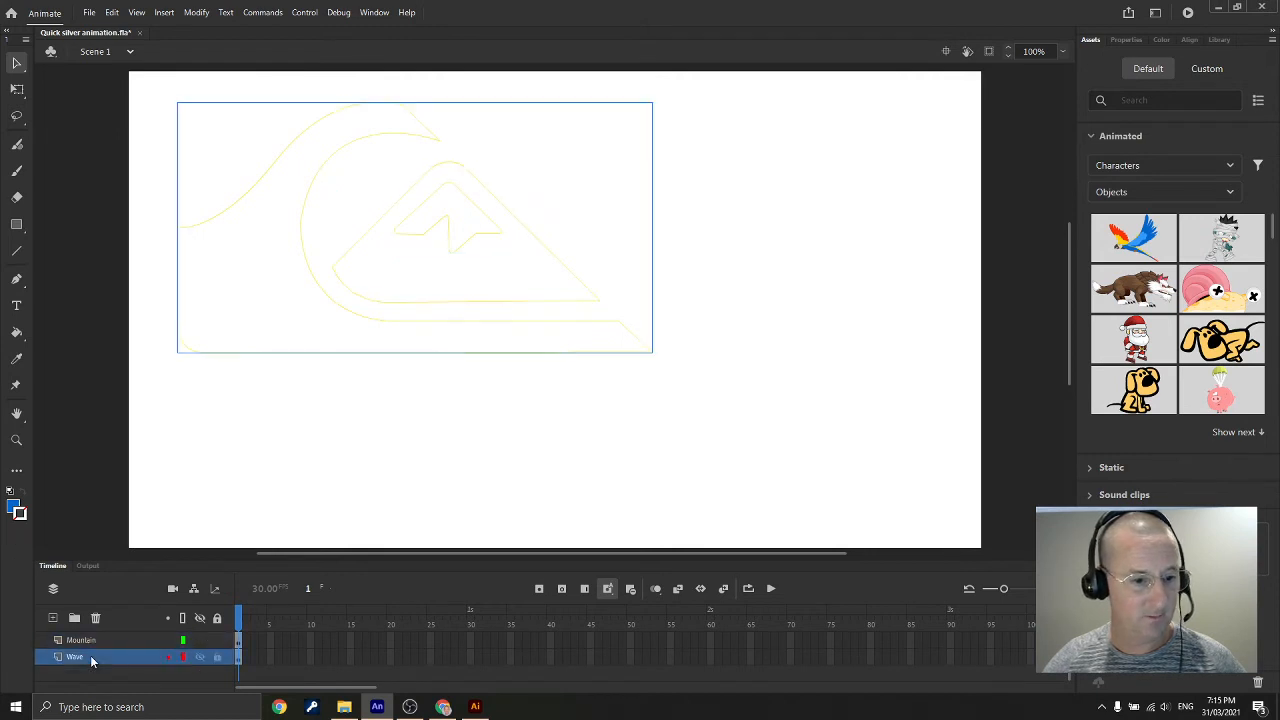
{"action": "left_click", "coordinate": [410, 238]}
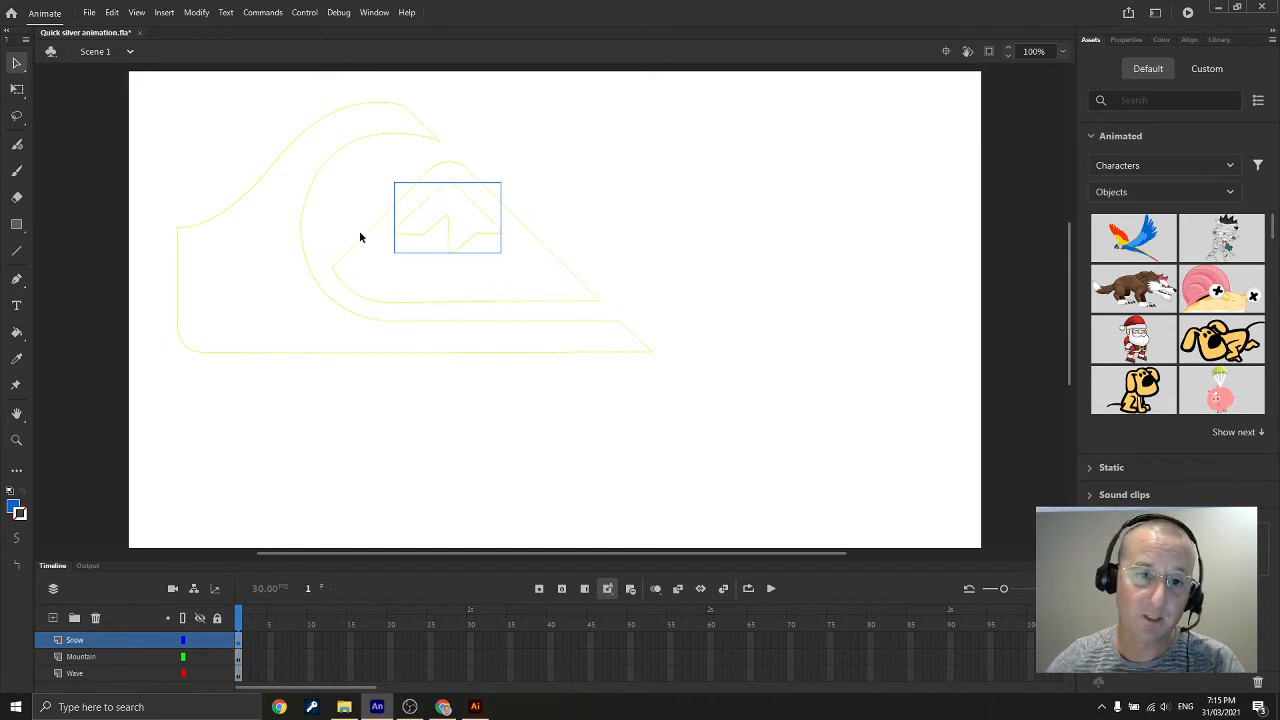
{"action": "left_click", "coordinate": [227, 211]}
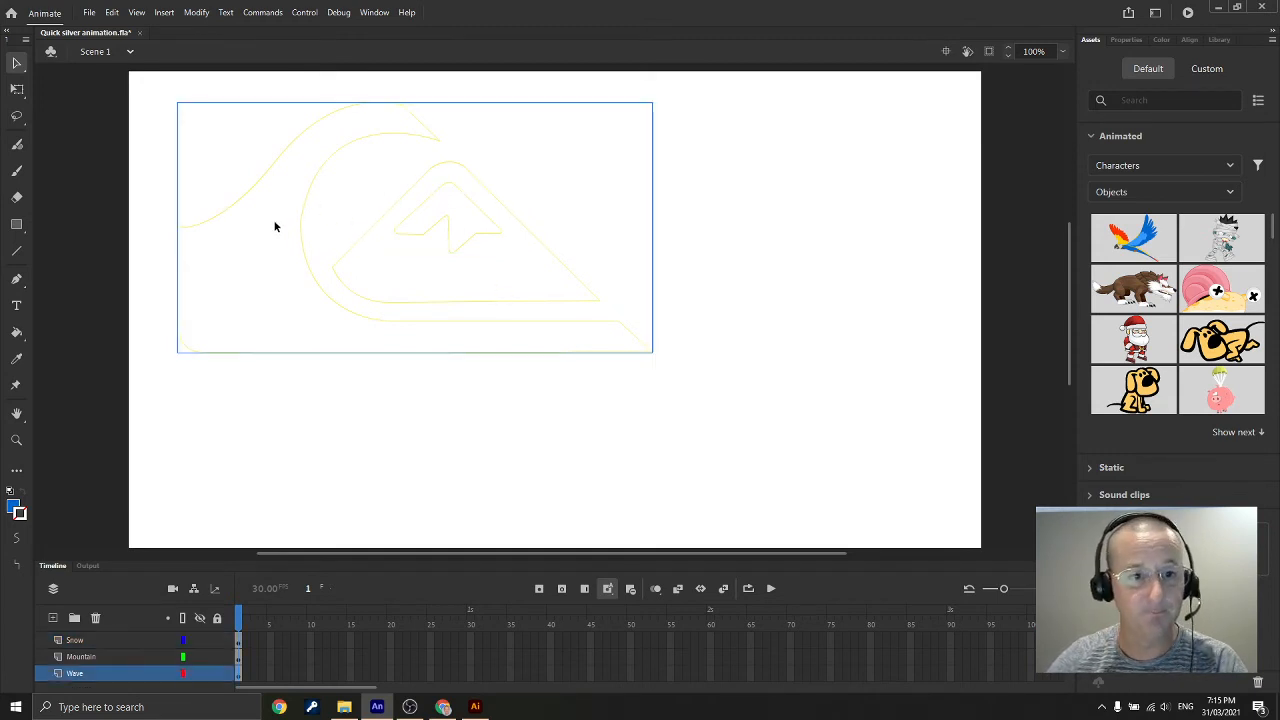
{"action": "left_click", "coordinate": [366, 229]}
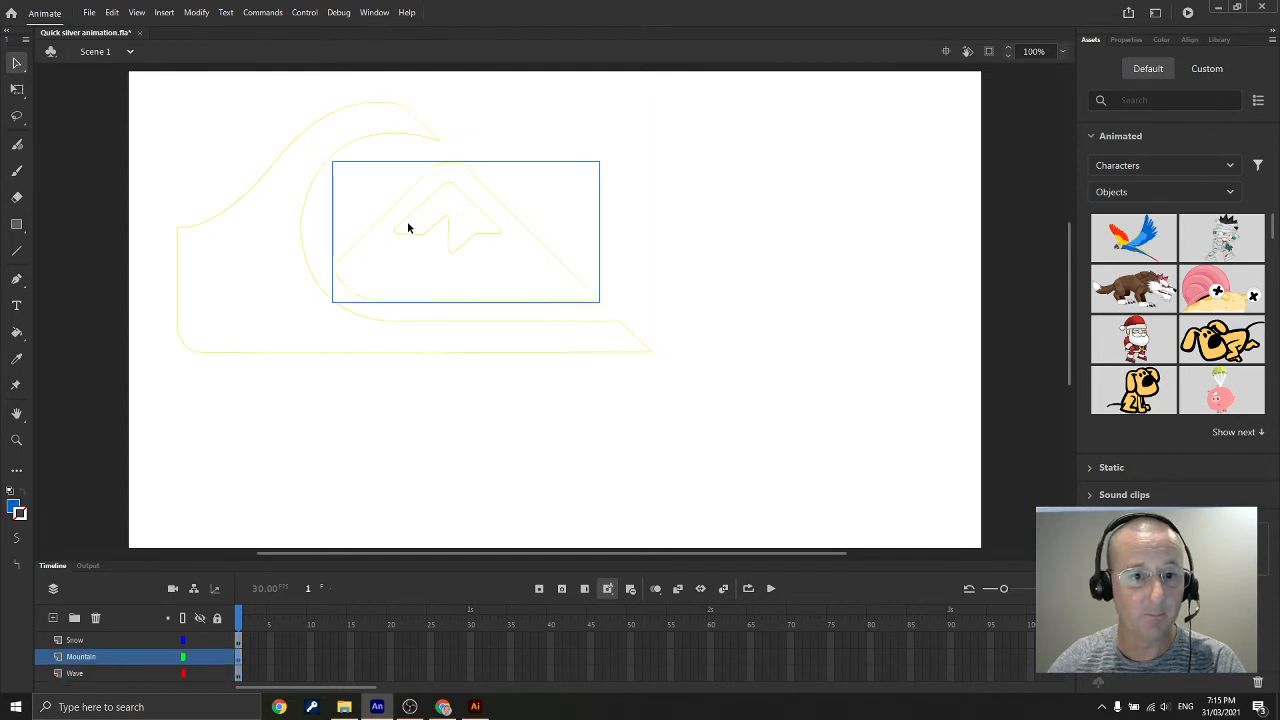
{"action": "left_click", "coordinate": [407, 228]}
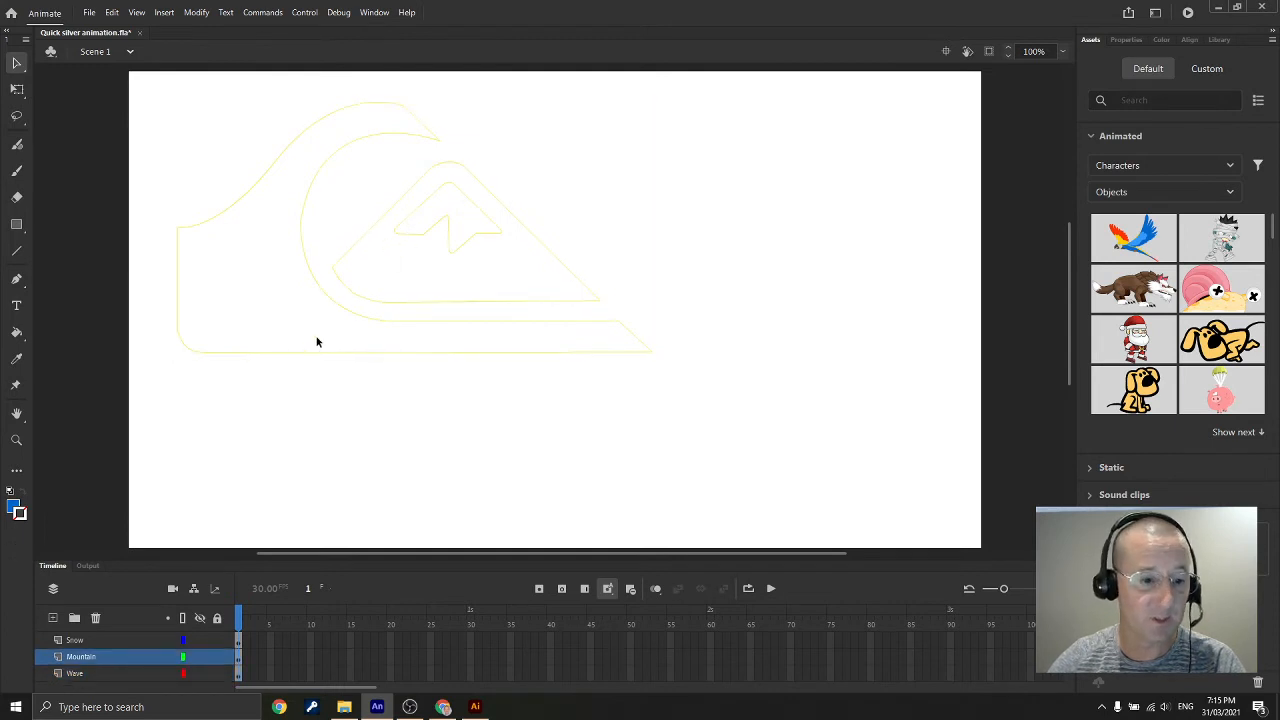
Convert the Snow layer to a Graphic symbol named Snow
{"action": "left_click", "coordinate": [88, 640]}
{"action": "right_click", "coordinate": [88, 640]}
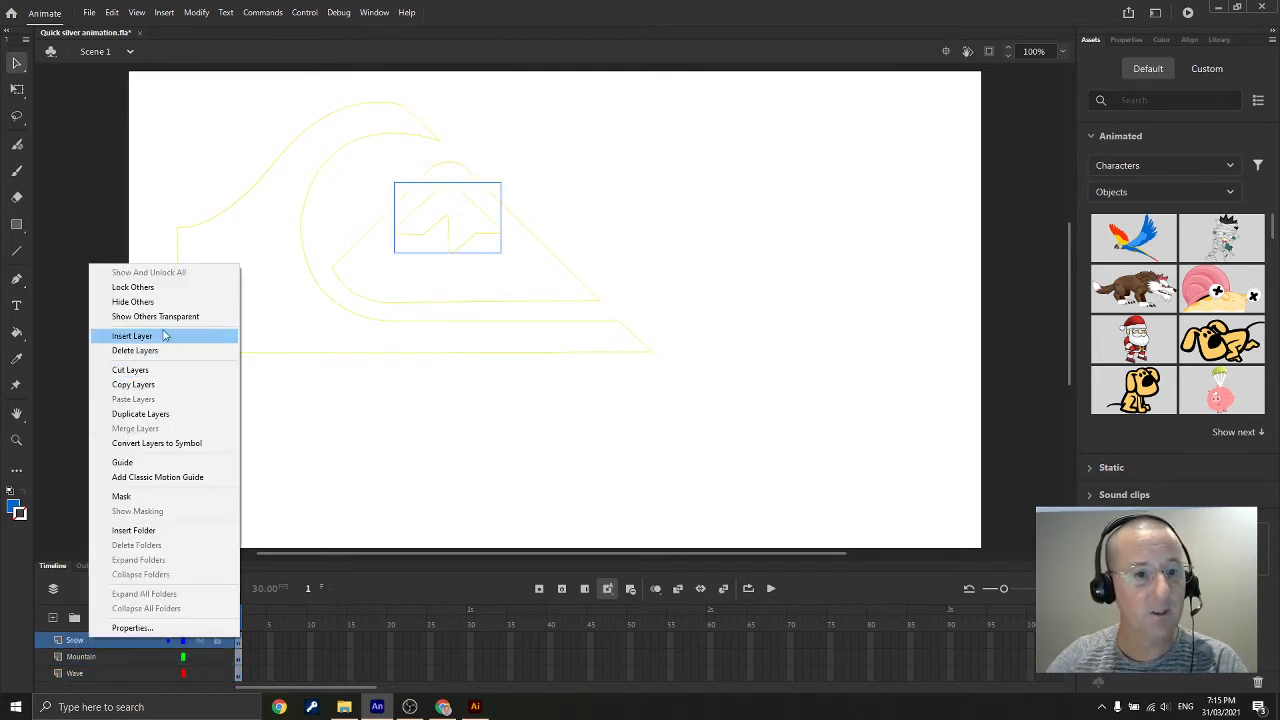
{"action": "left_click", "coordinate": [156, 443]}
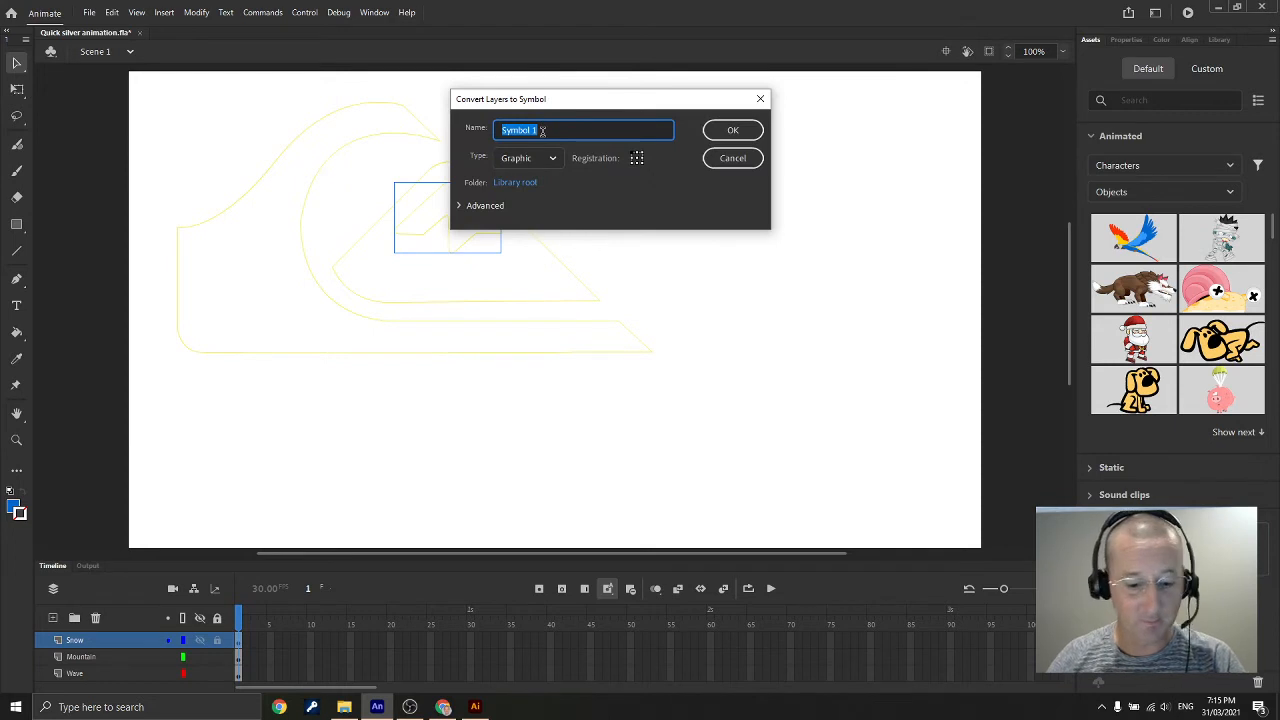
{"action": "type", "text": "Snow"}
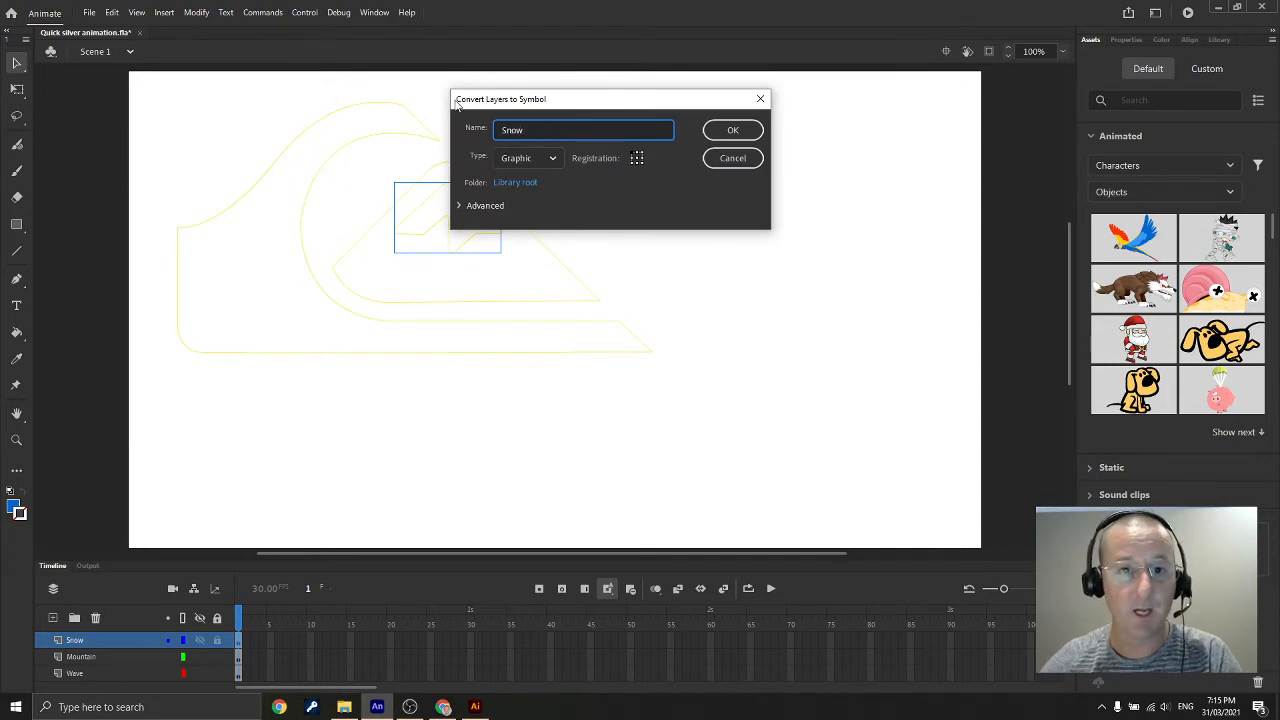
{"action": "left_click", "coordinate": [553, 158]}
{"action": "left_click", "coordinate": [529, 229]}
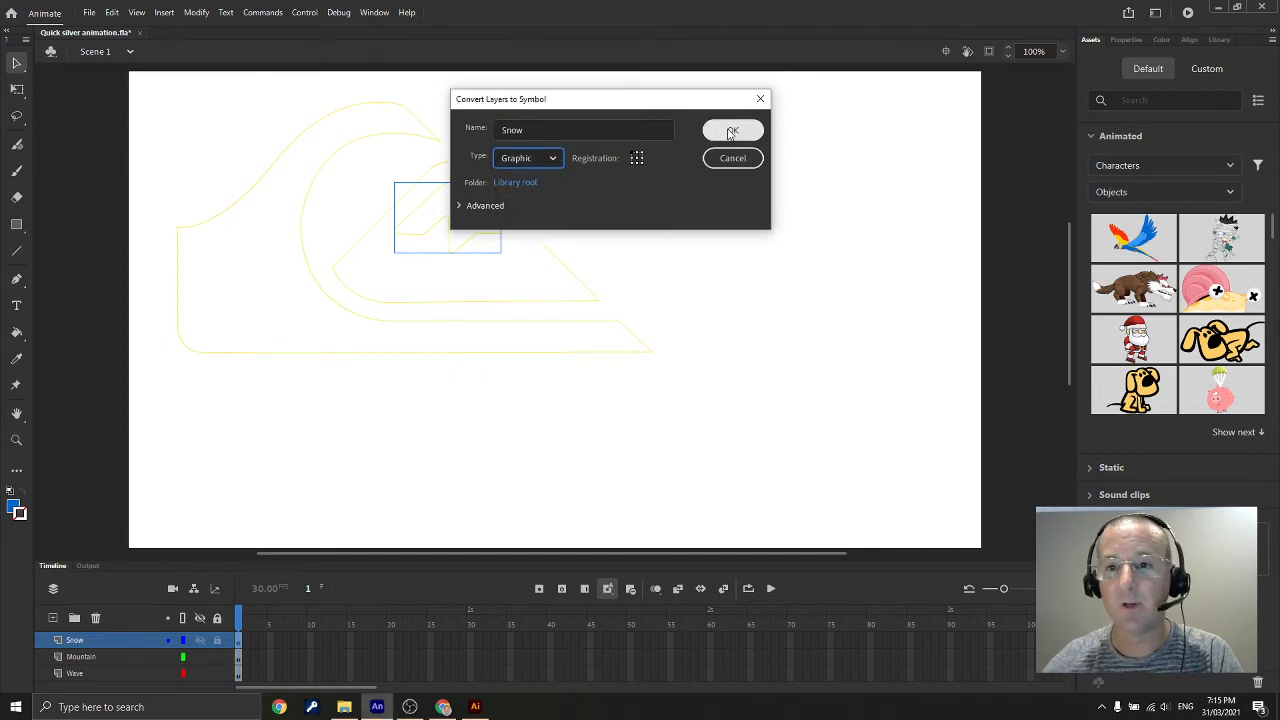
{"action": "left_click", "coordinate": [731, 132]}
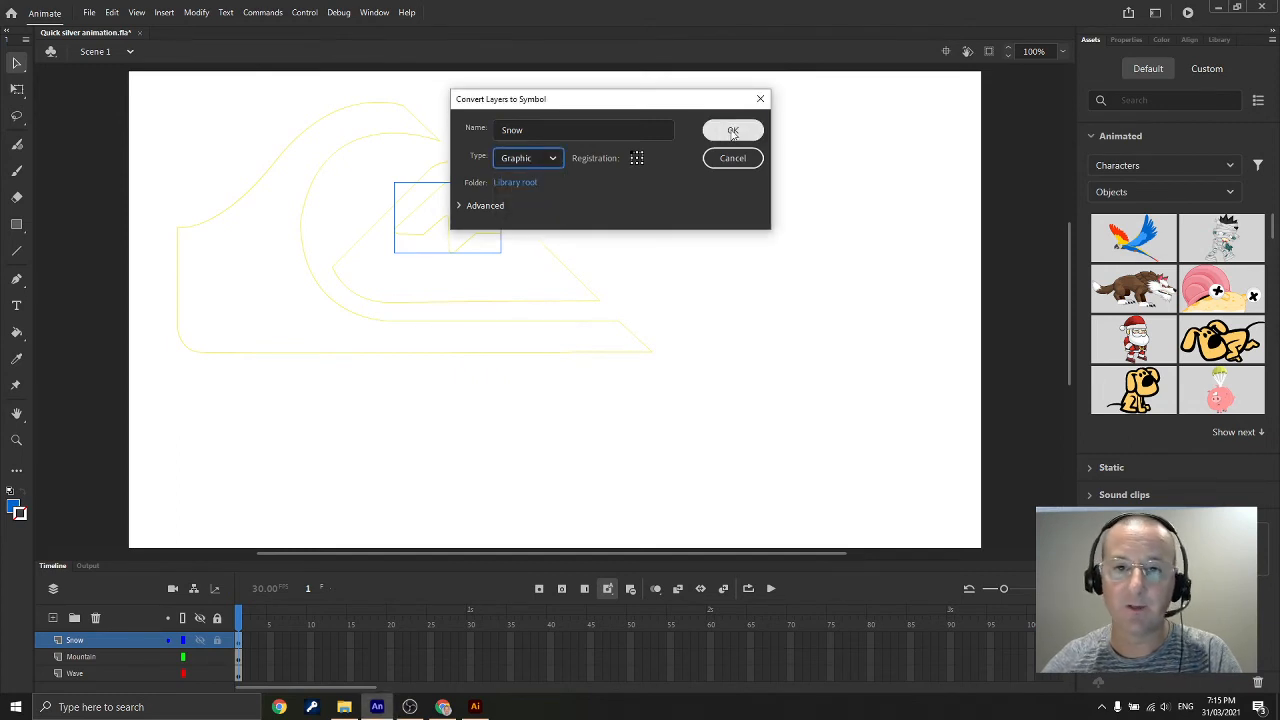
Convert the Mountain layer to a Graphic symbol named Mountain
{"action": "right_click", "coordinate": [105, 656]}
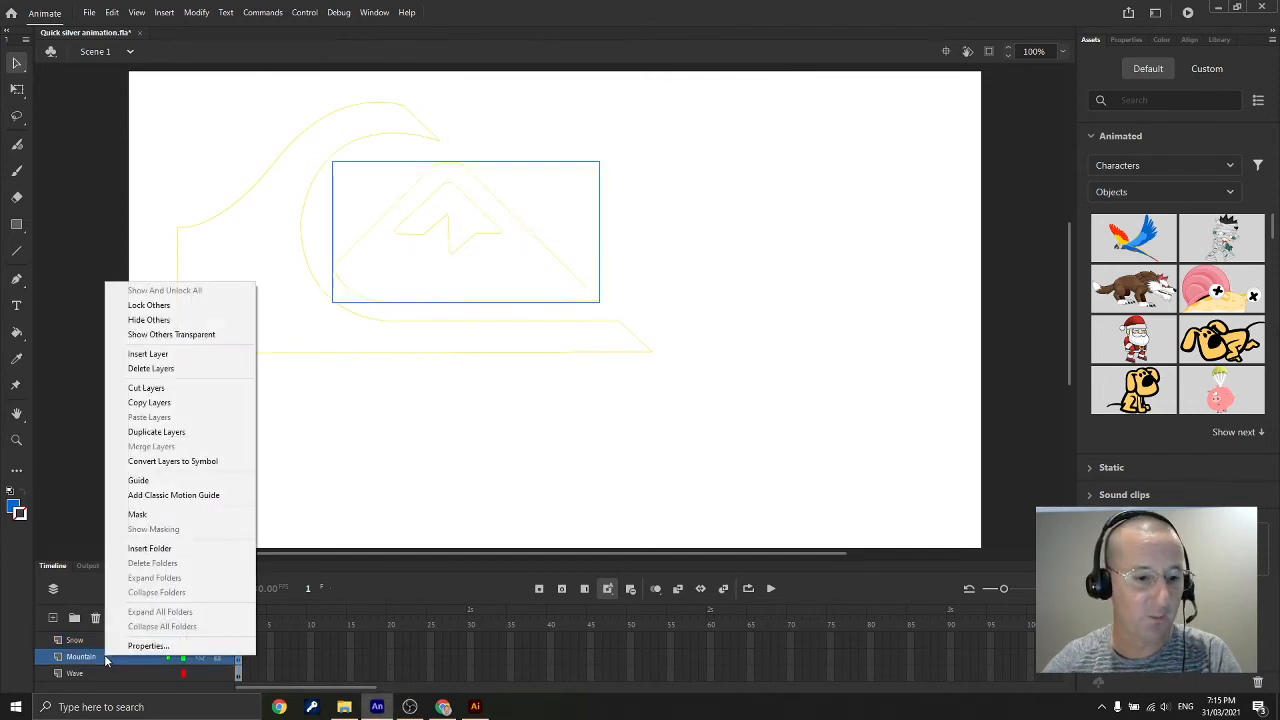
{"action": "left_click", "coordinate": [178, 465]}
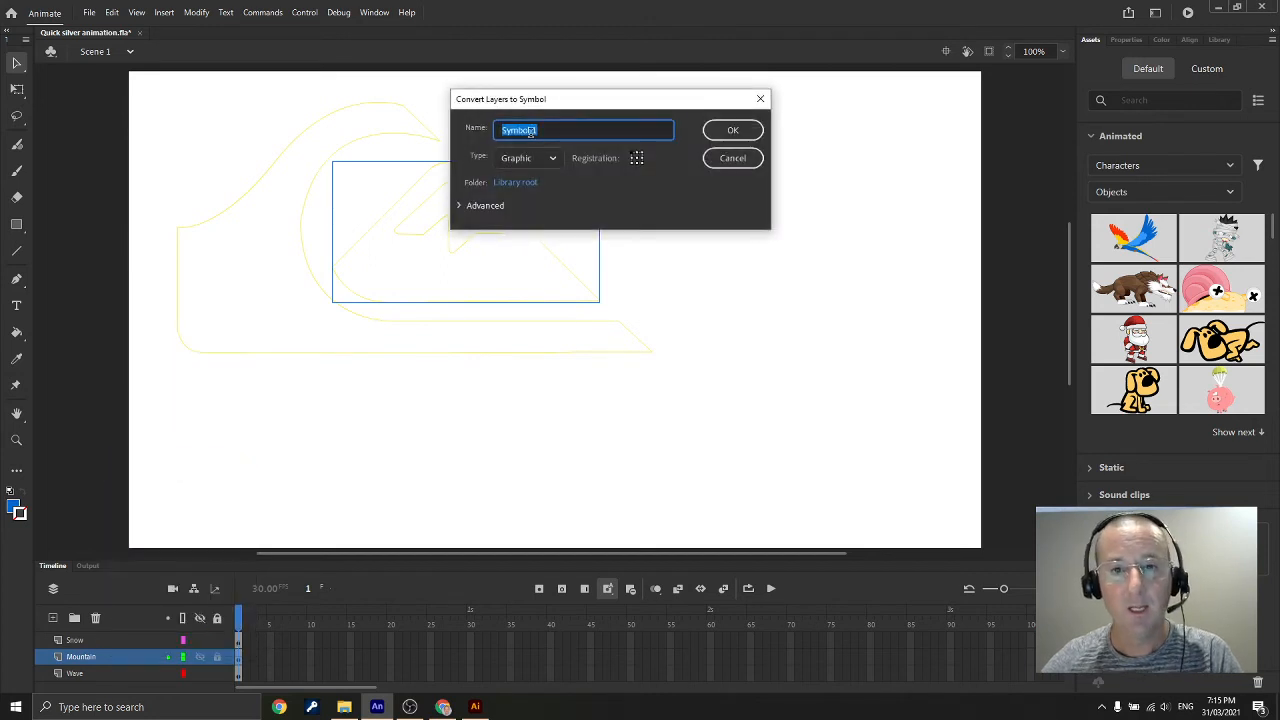
{"action": "type", "text": "Mountain"}
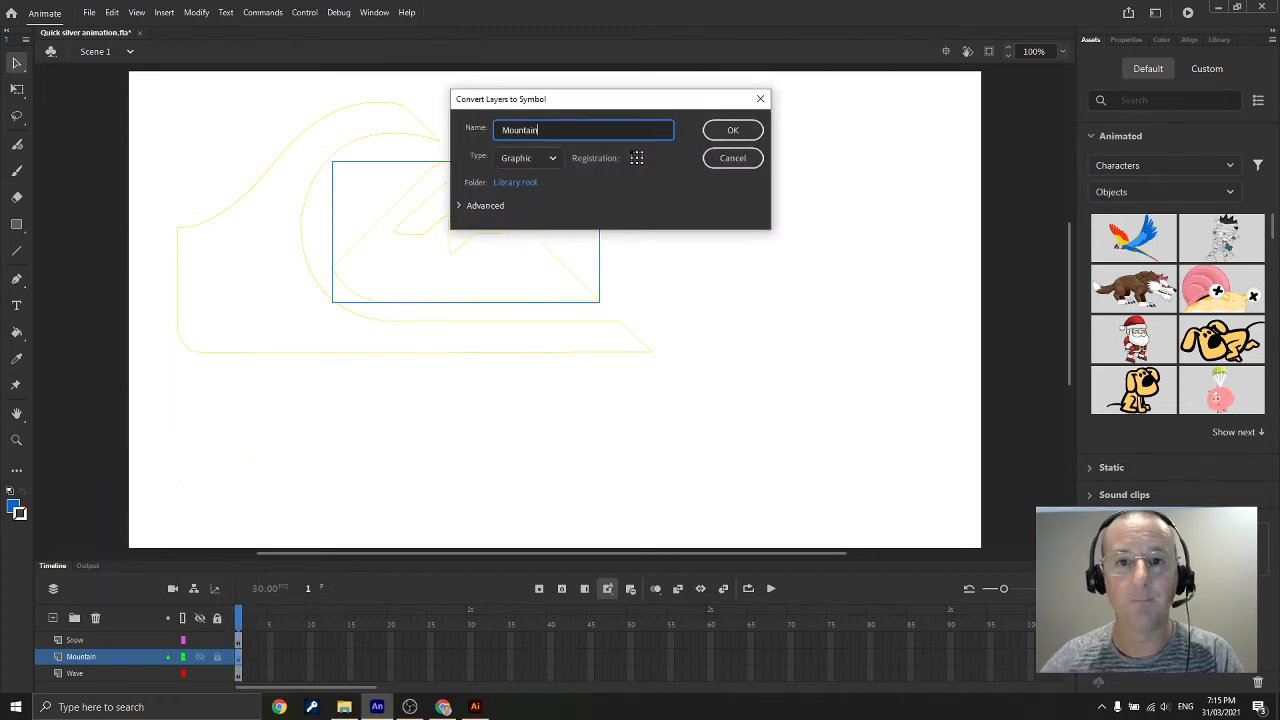
{"action": "left_click", "coordinate": [733, 130]}
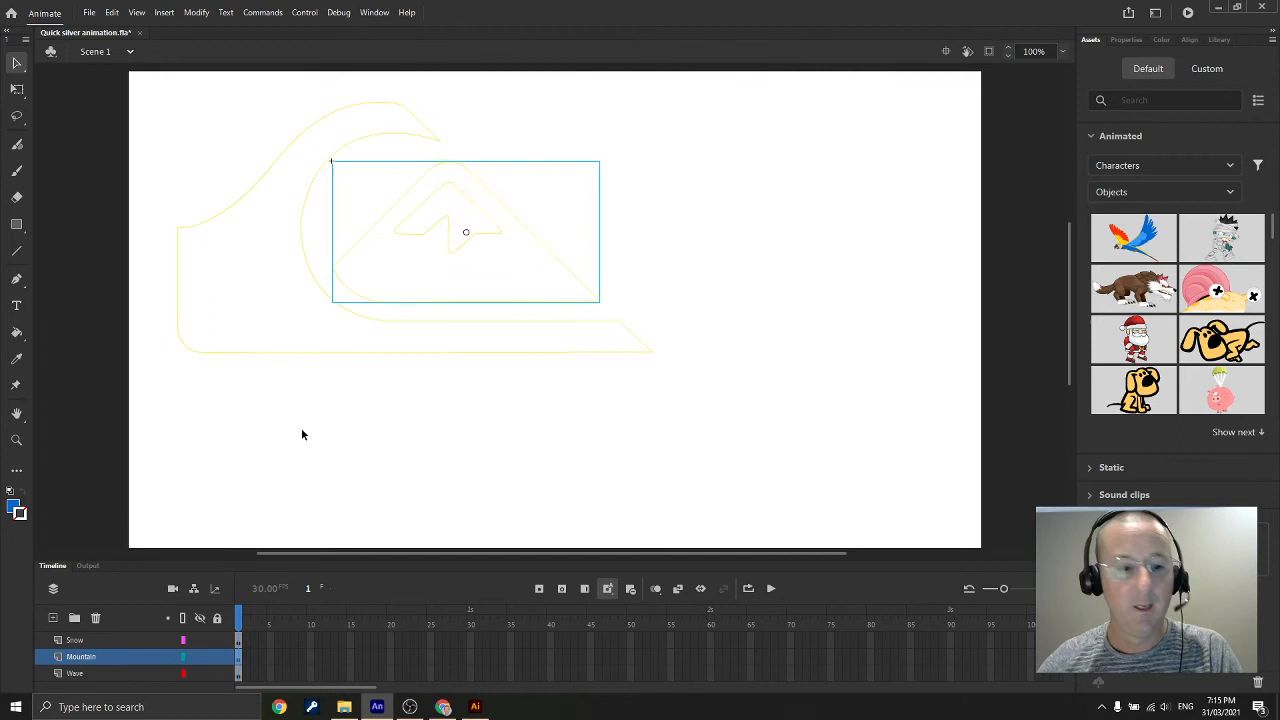
Convert the Wave layer to a Graphic symbol named Wave
{"action": "left_click", "coordinate": [104, 675]}
{"action": "right_click", "coordinate": [105, 674]}
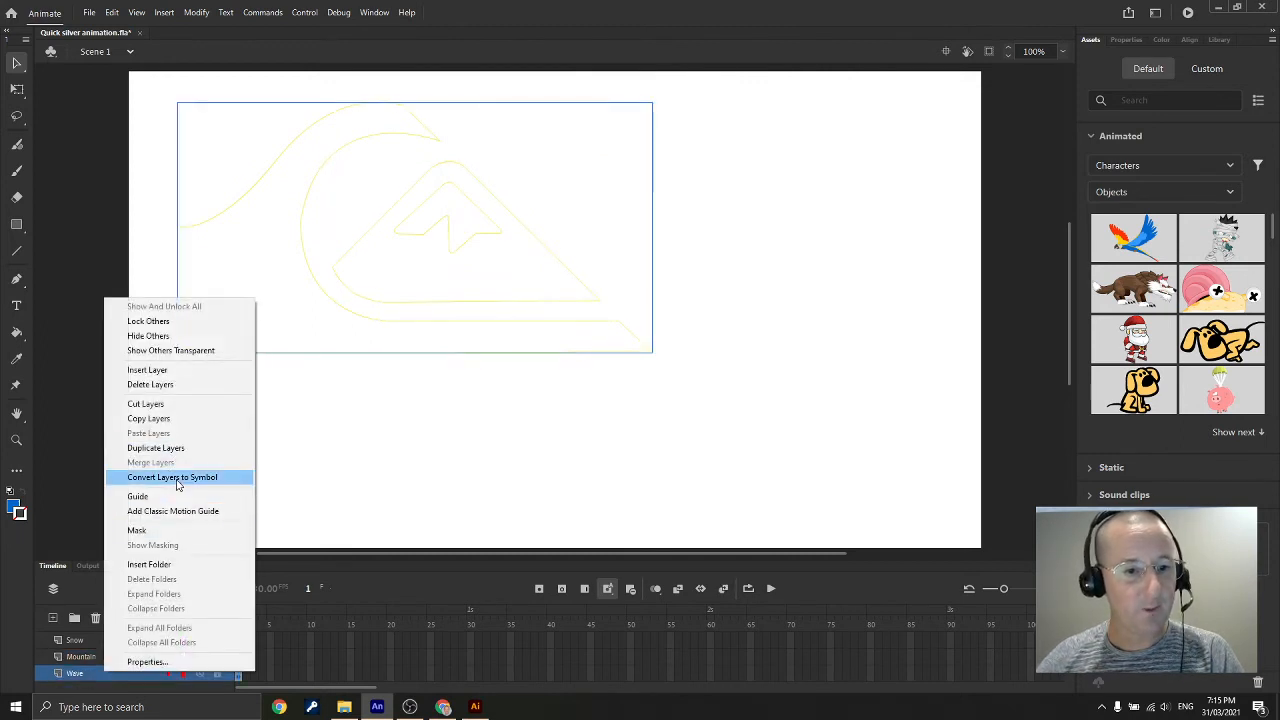
{"action": "left_click", "coordinate": [177, 478]}
{"action": "type", "text": "Wa"}
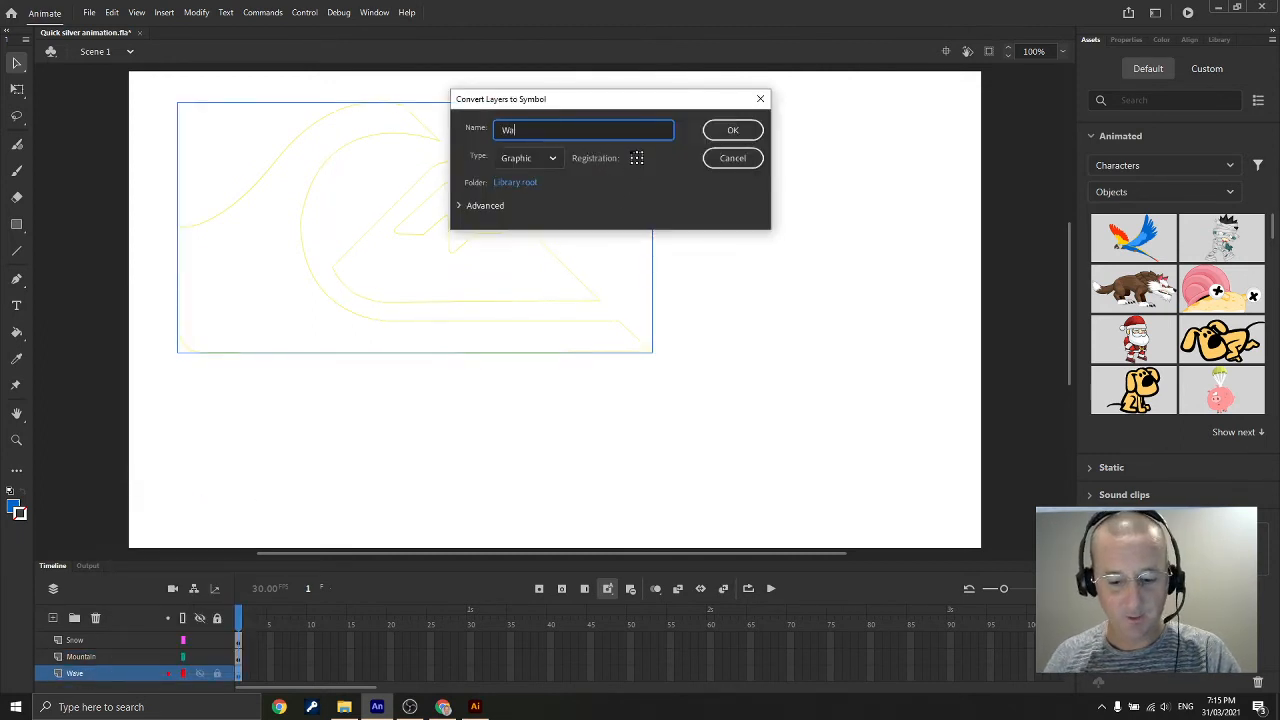
{"action": "type", "text": "ve"}
{"action": "key", "text": "Return"}
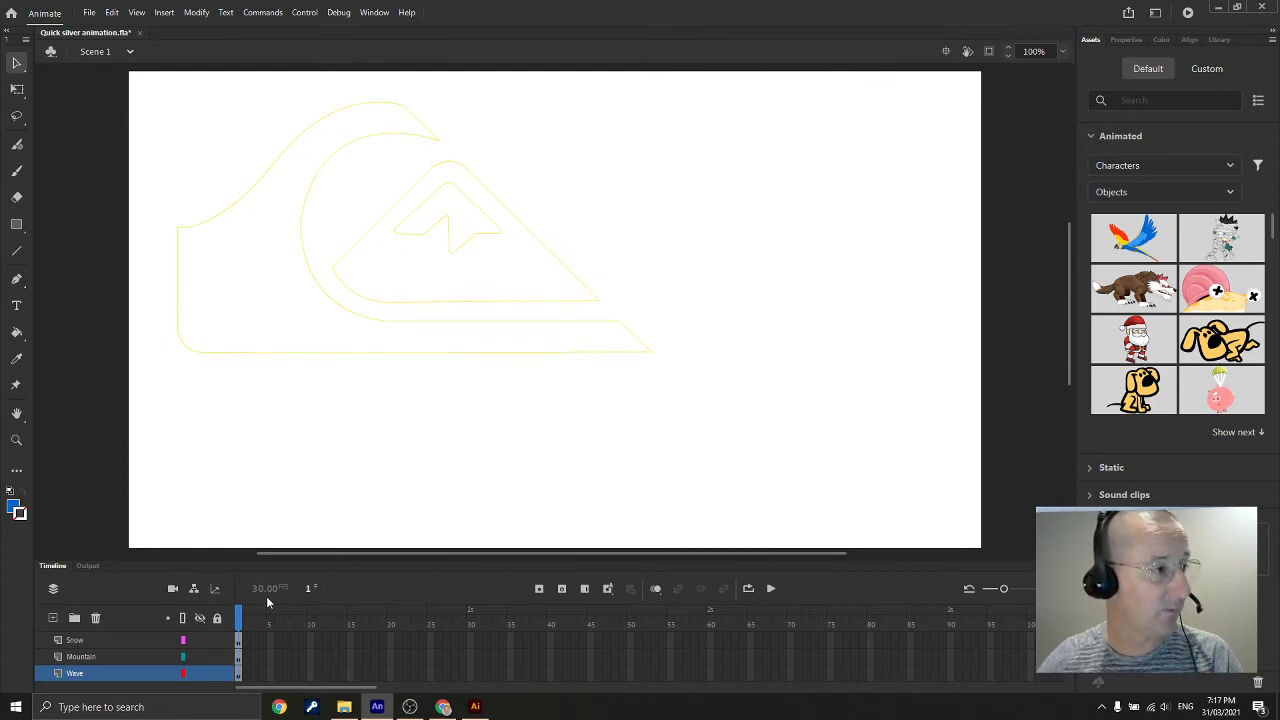
Add keyframes at frame 90 on the Snow, Mountain and Wave layers together
{"action": "left_click", "coordinate": [951, 639]}
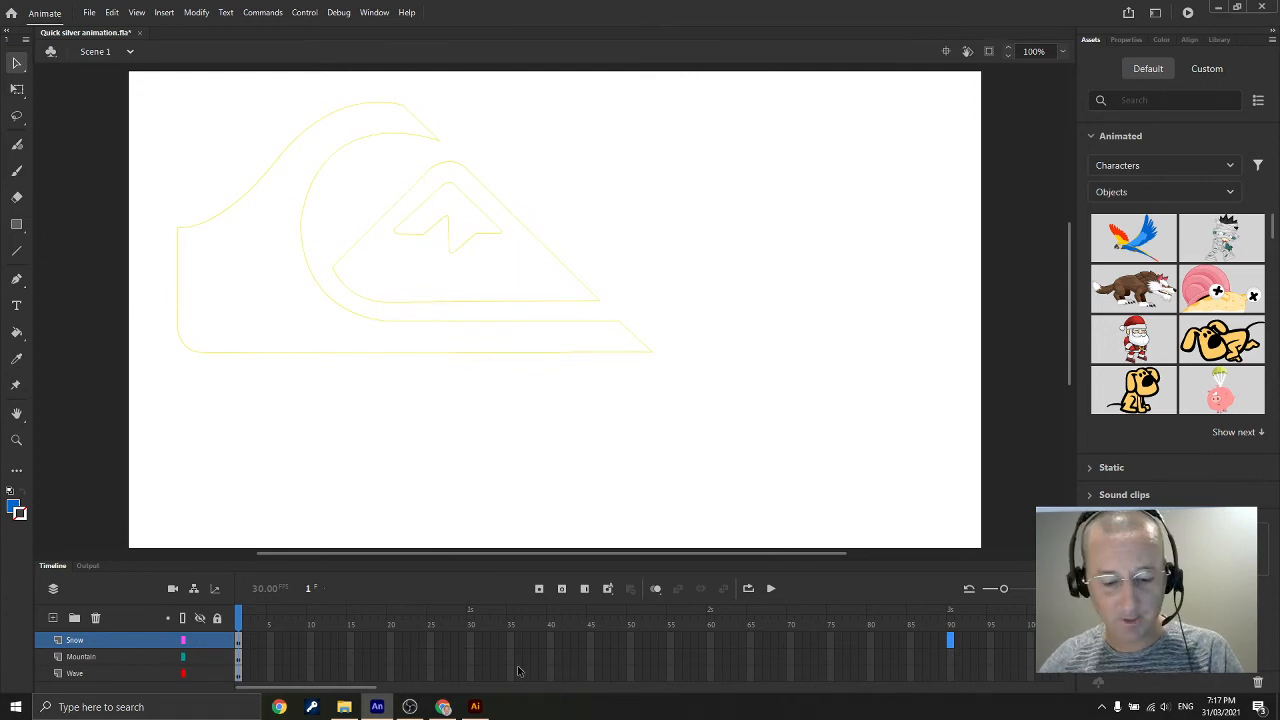
{"action": "left_click", "coordinate": [952, 660], "text": "shift"}
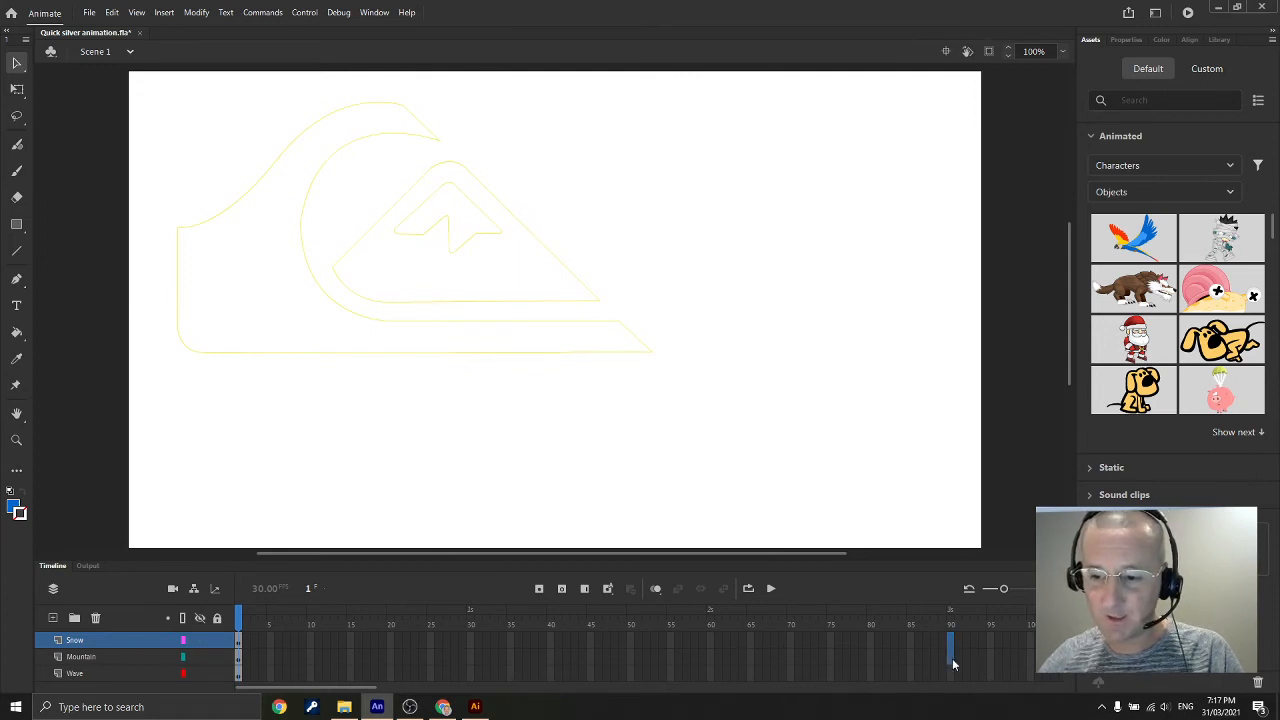
{"action": "left_click", "coordinate": [951, 658]}
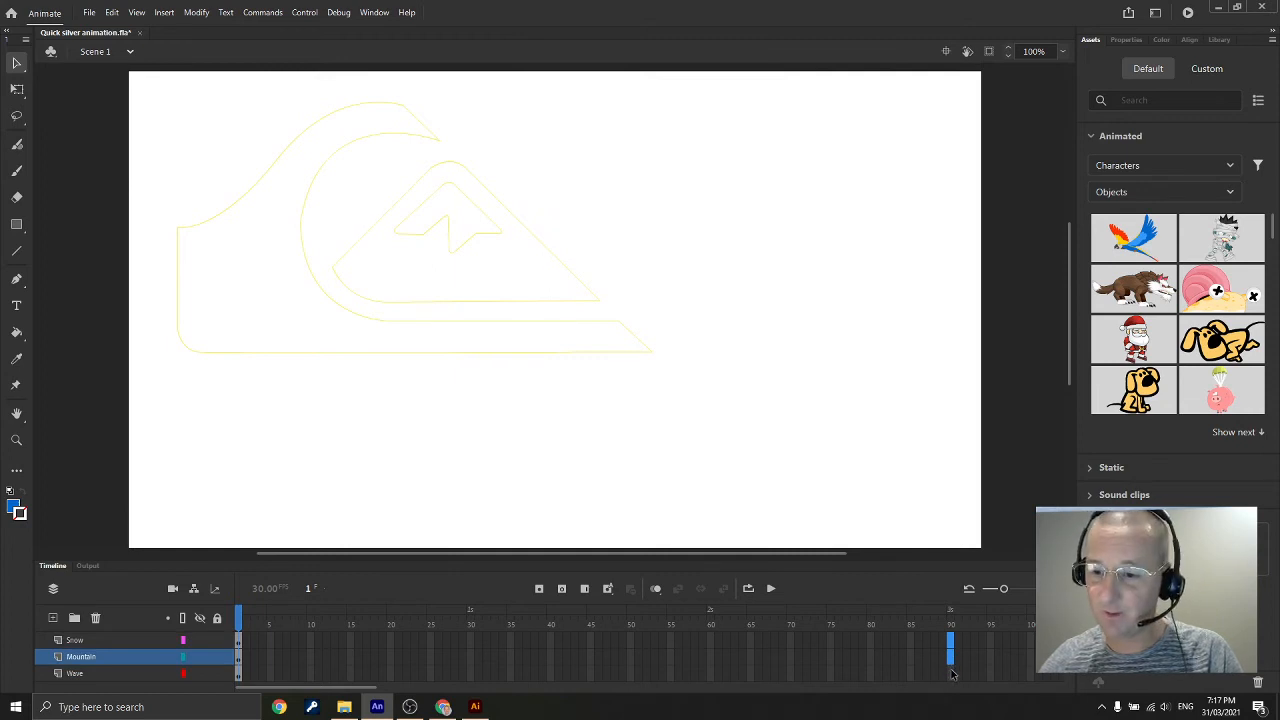
{"action": "left_click", "coordinate": [952, 675], "text": "shift"}
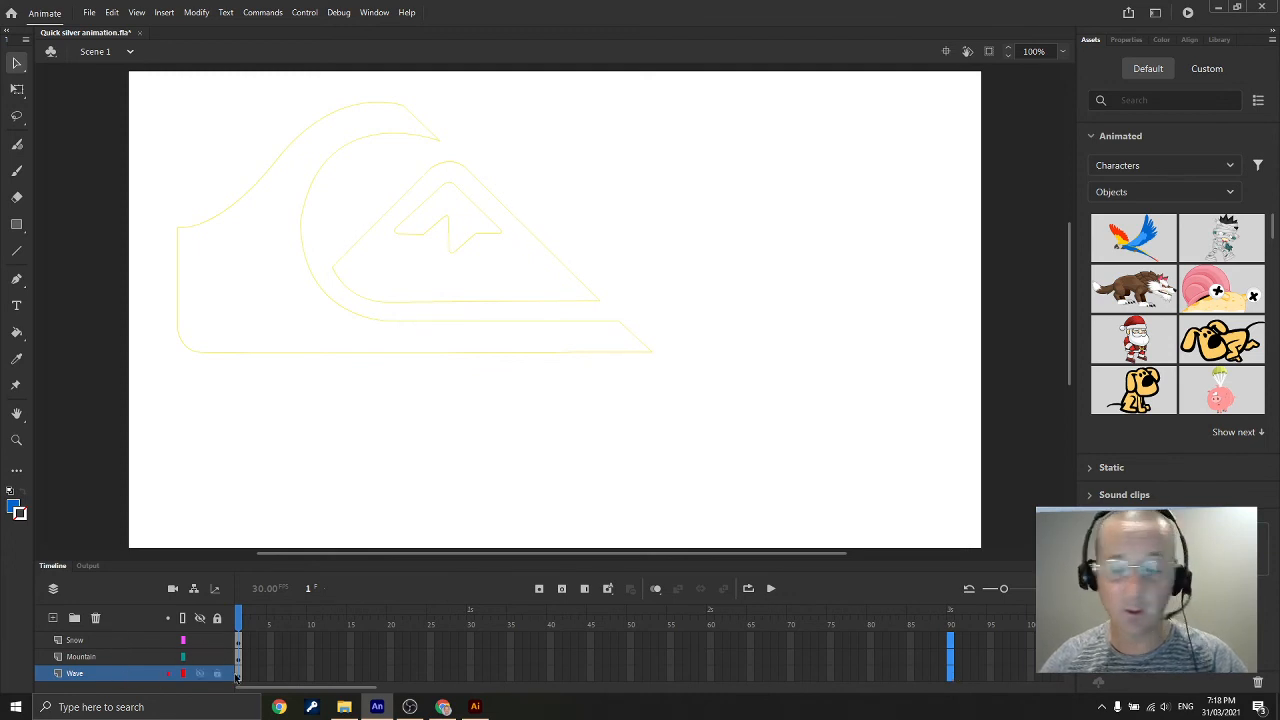
{"action": "right_click", "coordinate": [950, 650]}
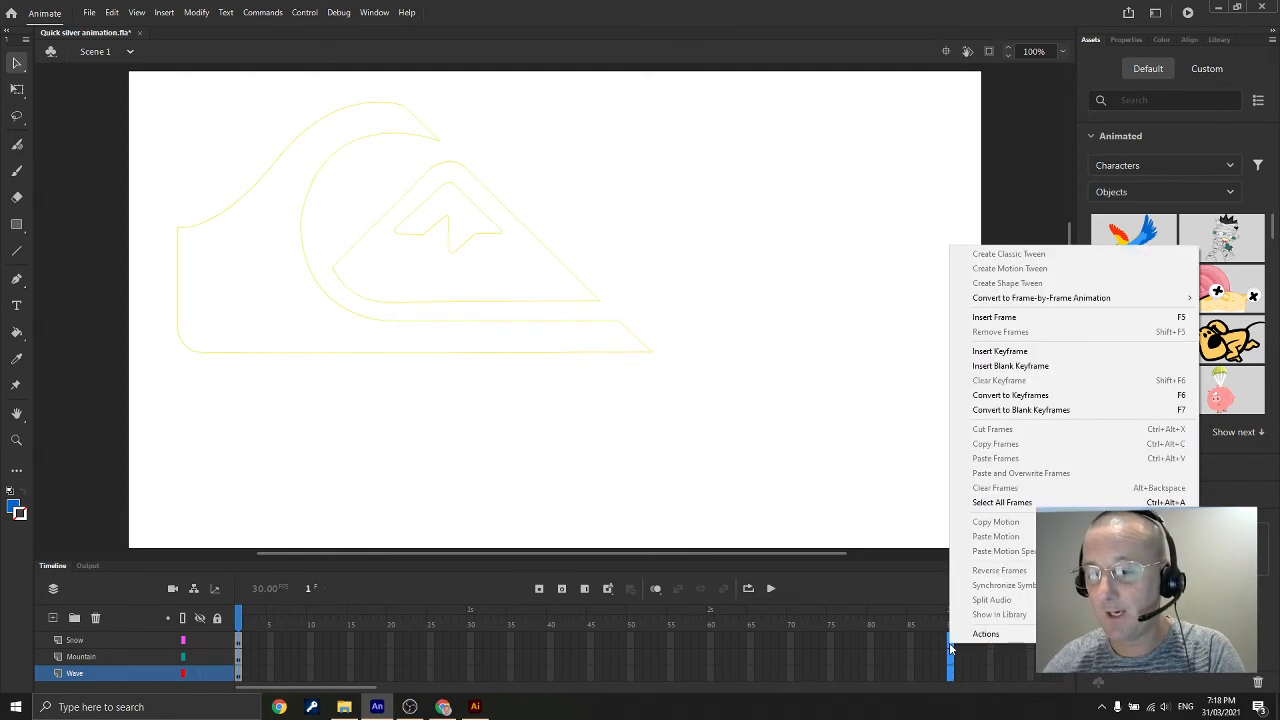
{"action": "left_click", "coordinate": [1005, 397]}
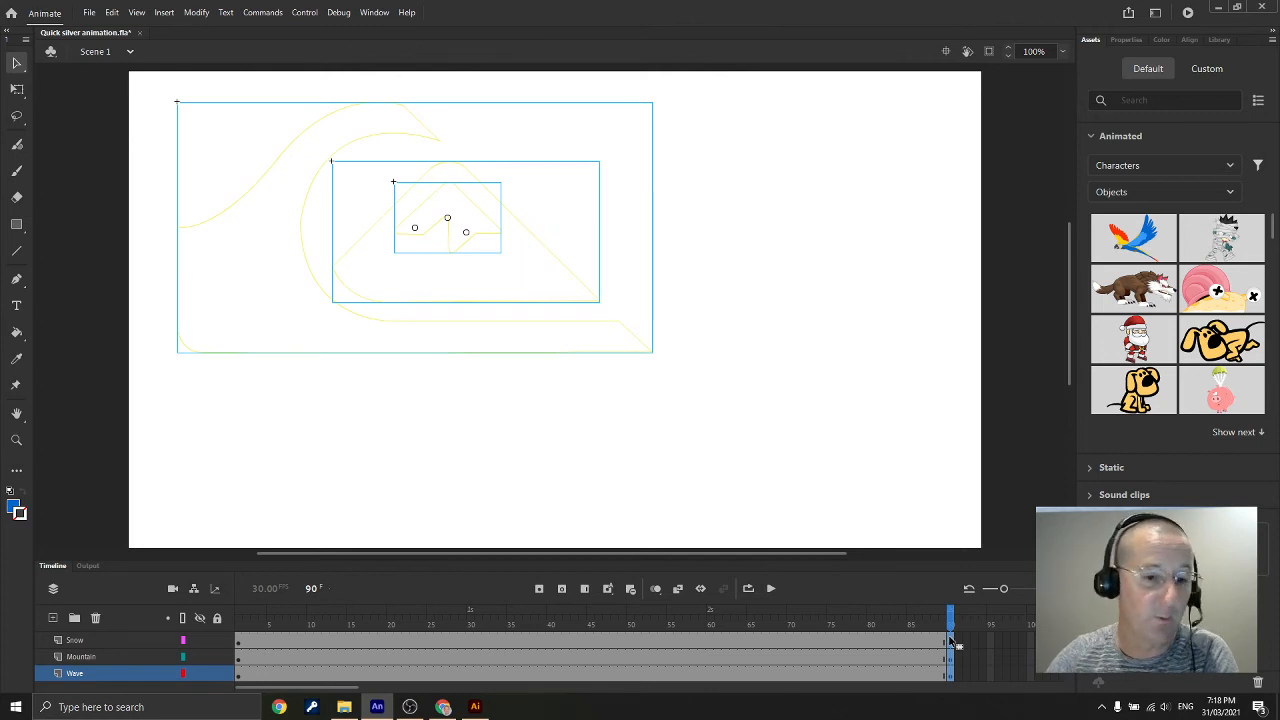
Add keyframes at frame 45 on the Snow, Mountain and Wave layers together
{"action": "left_click", "coordinate": [589, 643]}
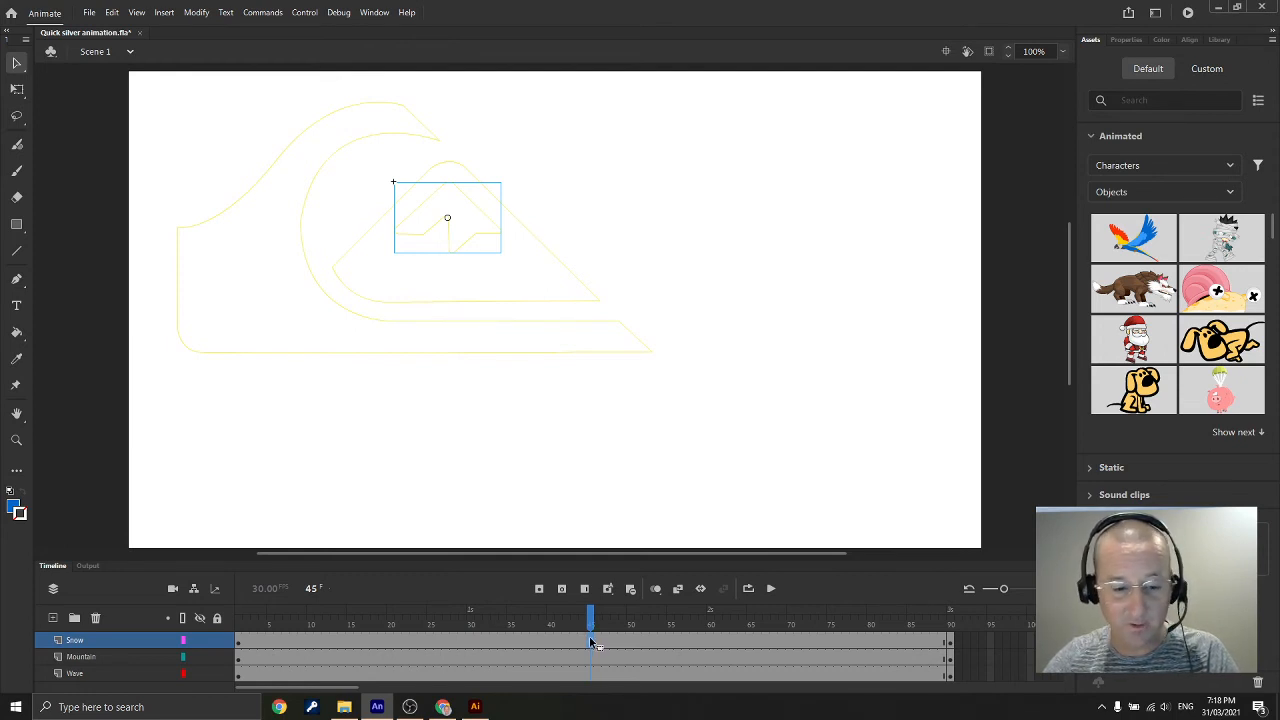
{"action": "left_click", "coordinate": [592, 662]}
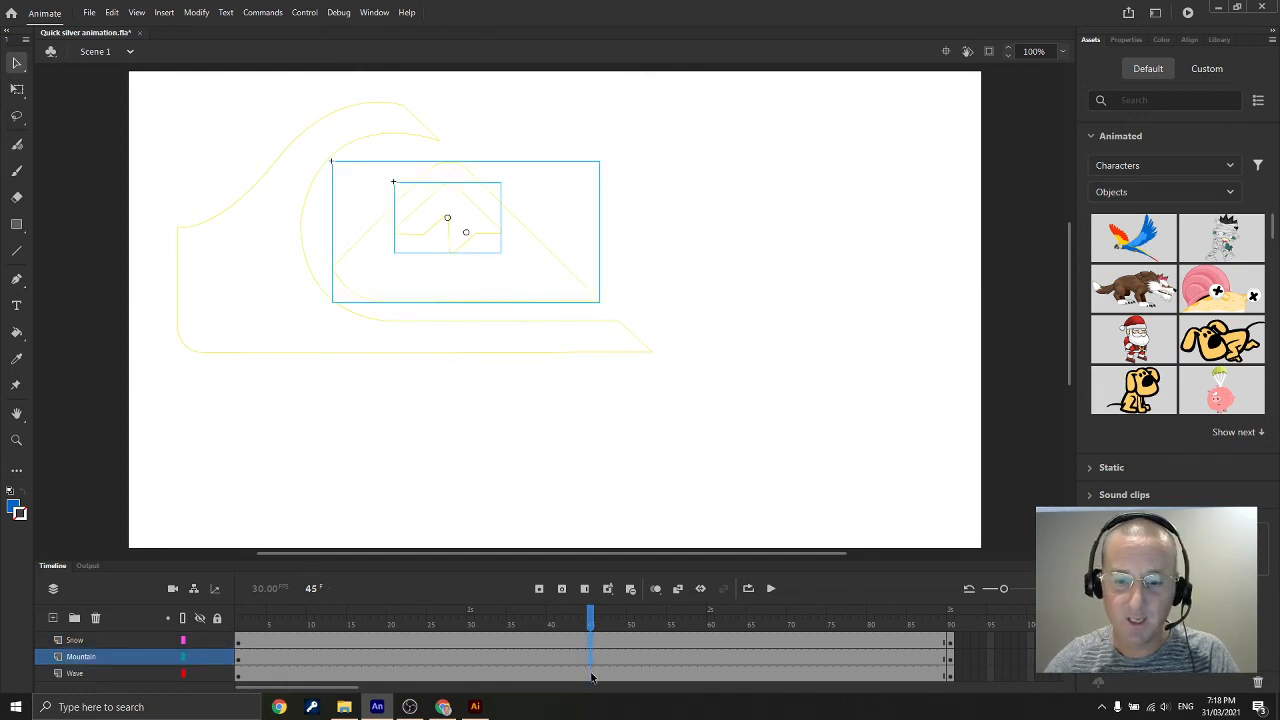
{"action": "left_click", "coordinate": [592, 675]}
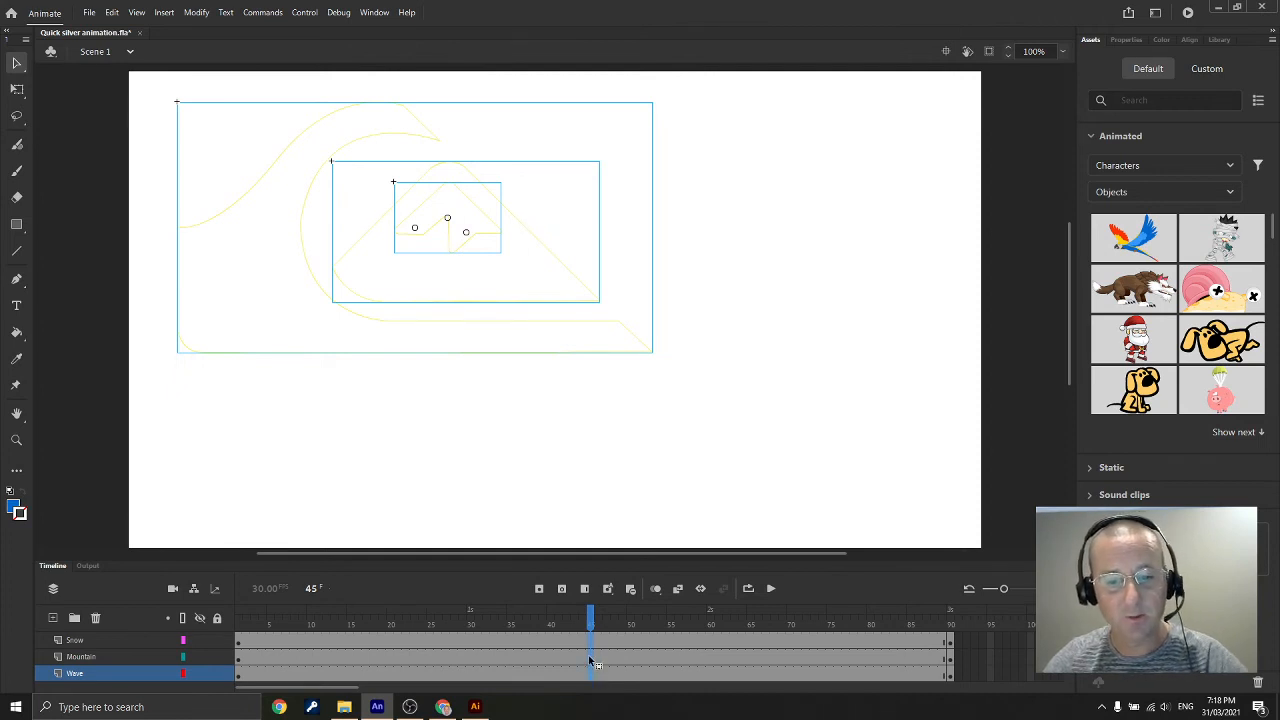
{"action": "right_click", "coordinate": [590, 660]}
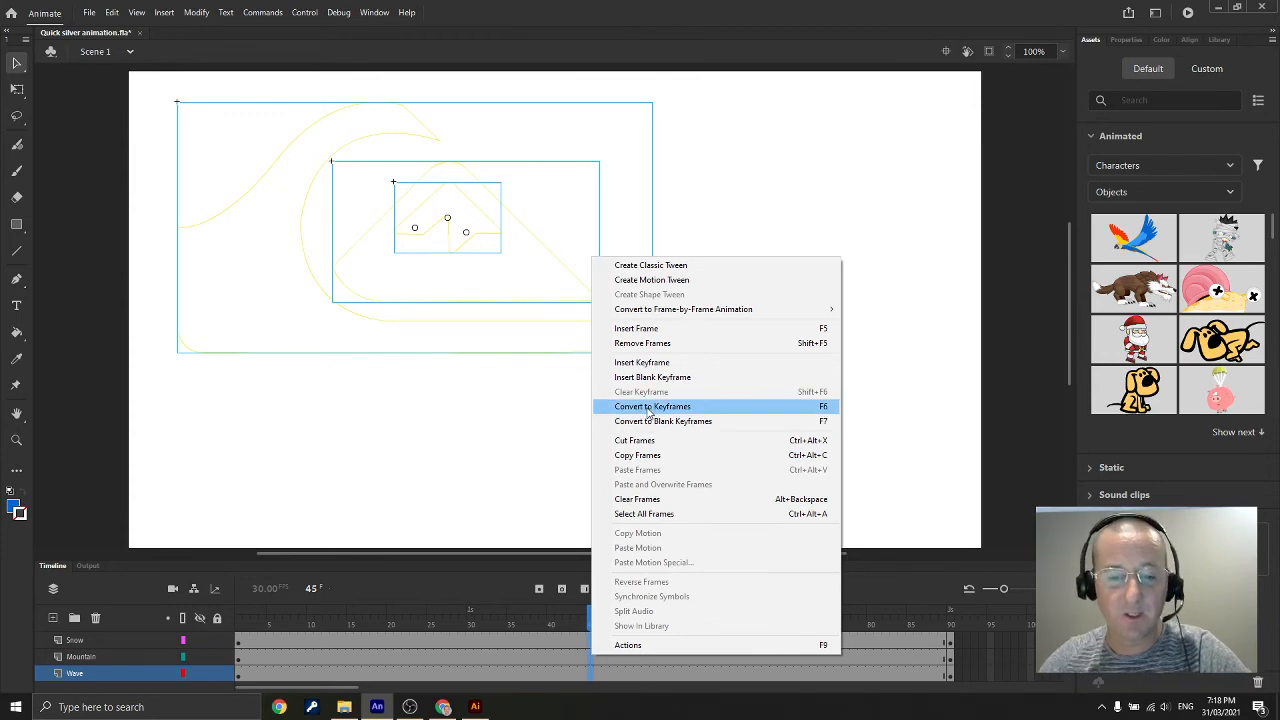
{"action": "left_click", "coordinate": [651, 410]}
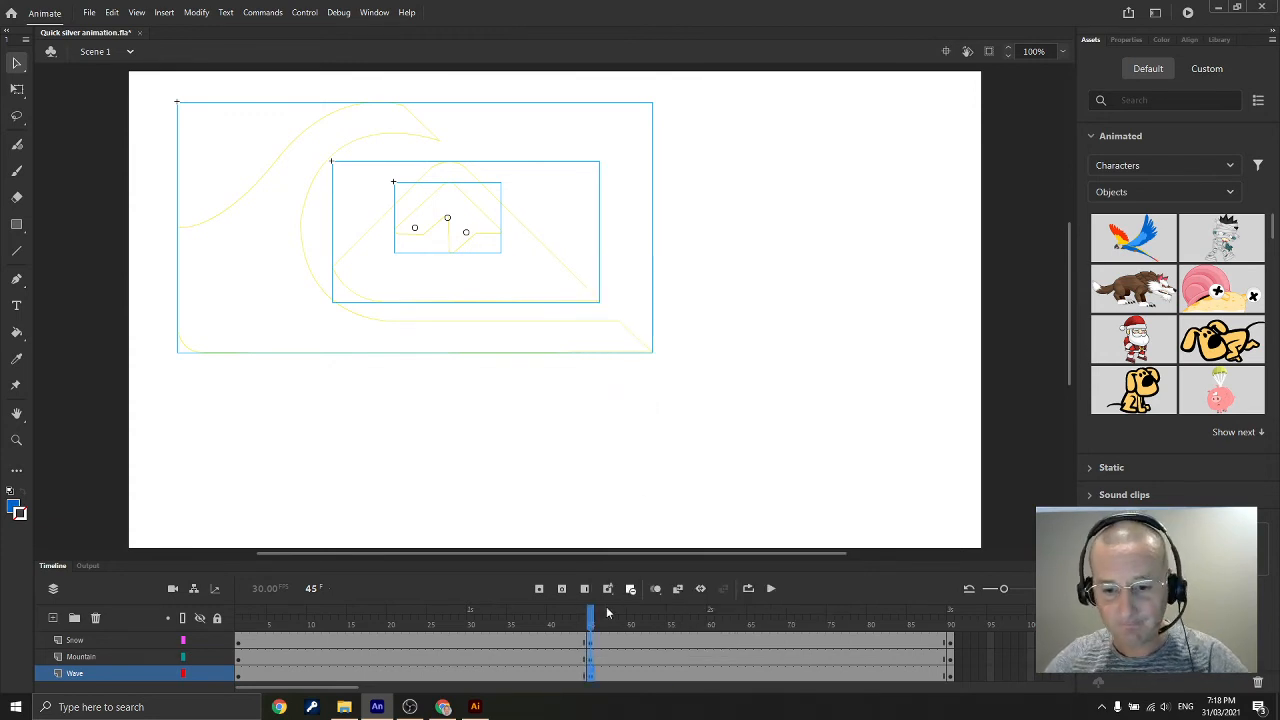
At frame 45, move the snow to the stage's upper right and the mountain to its lower right, away from the wave
{"action": "left_click", "coordinate": [239, 644]}
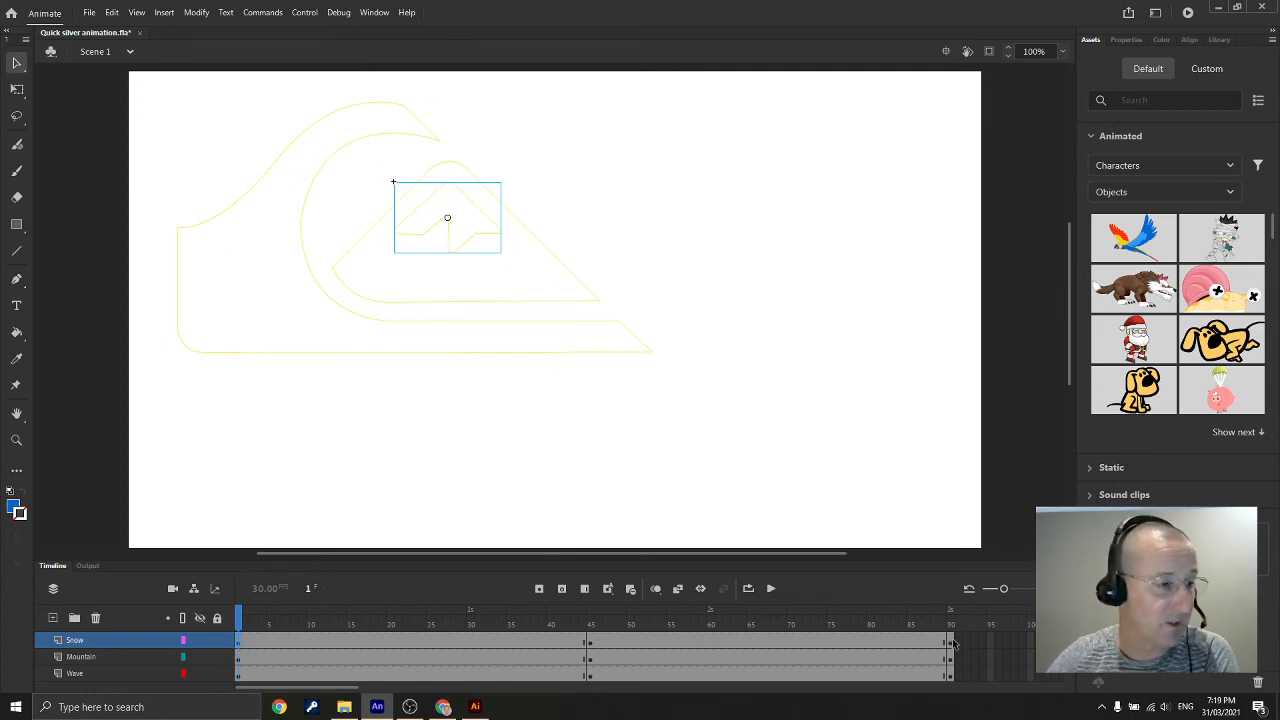
{"action": "left_click", "coordinate": [589, 645]}
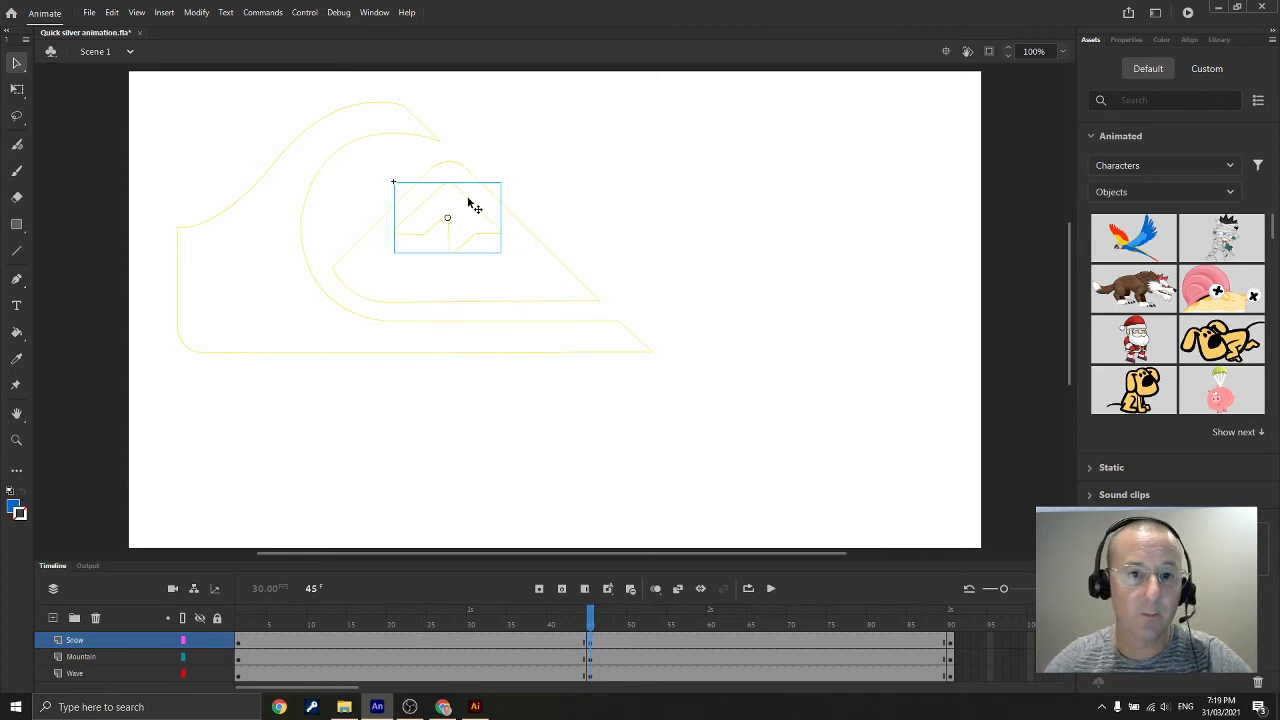
{"action": "left_click_drag", "start_coordinate": [479, 208], "coordinate": [800, 162]}
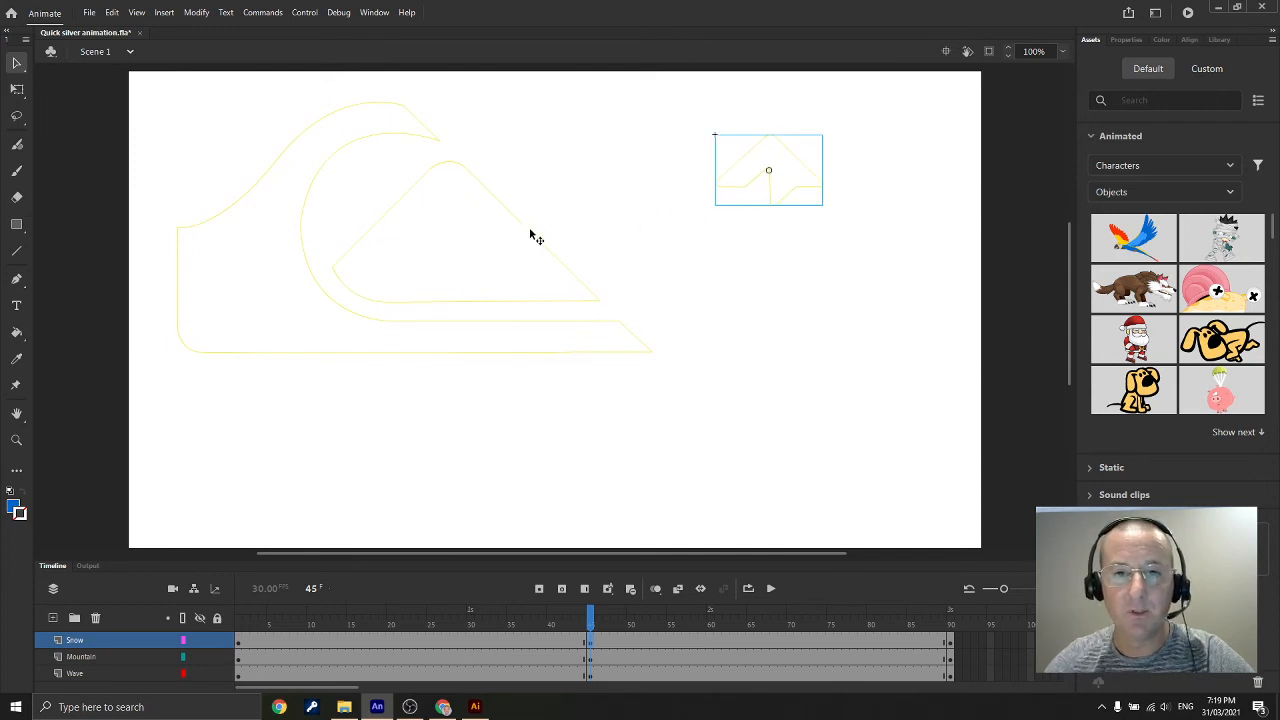
{"action": "left_click_drag", "start_coordinate": [530, 228], "coordinate": [811, 449]}
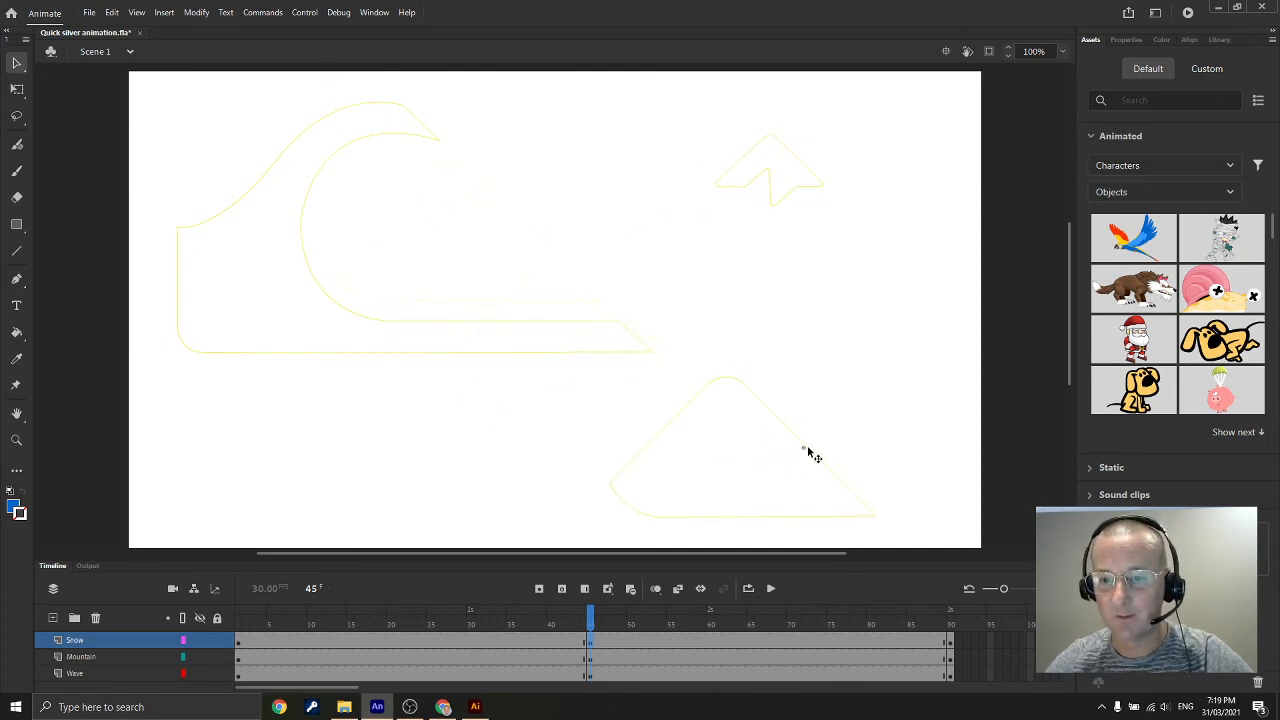
Shrink and flatten the wave around its centre at frame 45 with Free Transform, and compare the keyframes at frames 90, 1 and 45
{"action": "left_click", "coordinate": [257, 193]}
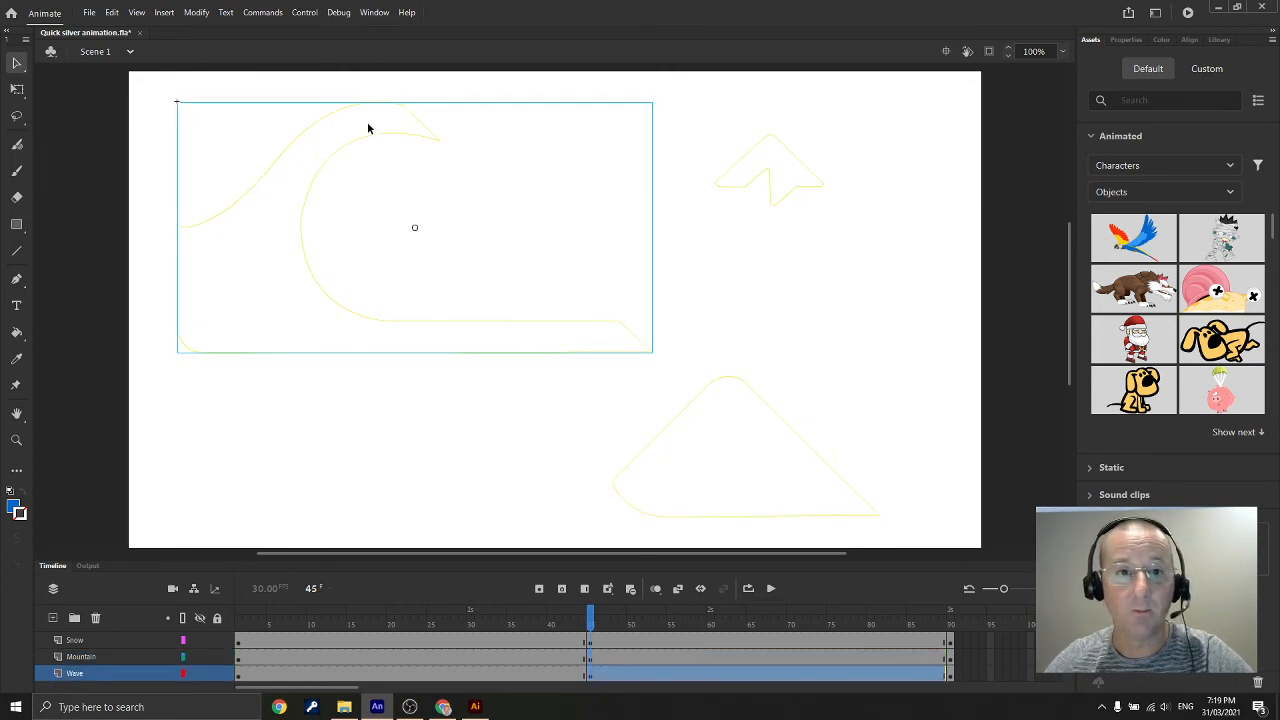
{"action": "left_click", "coordinate": [17, 89]}
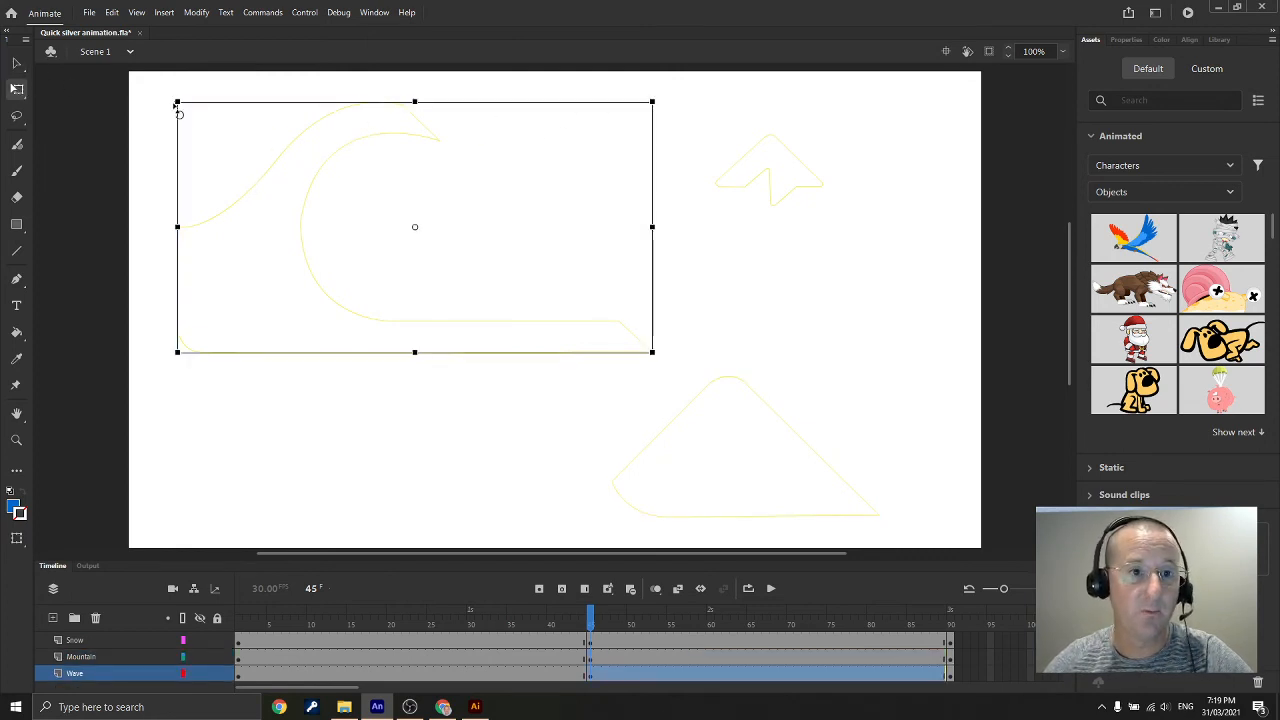
{"action": "left_click_drag", "start_coordinate": [176, 100], "coordinate": [209, 158]}
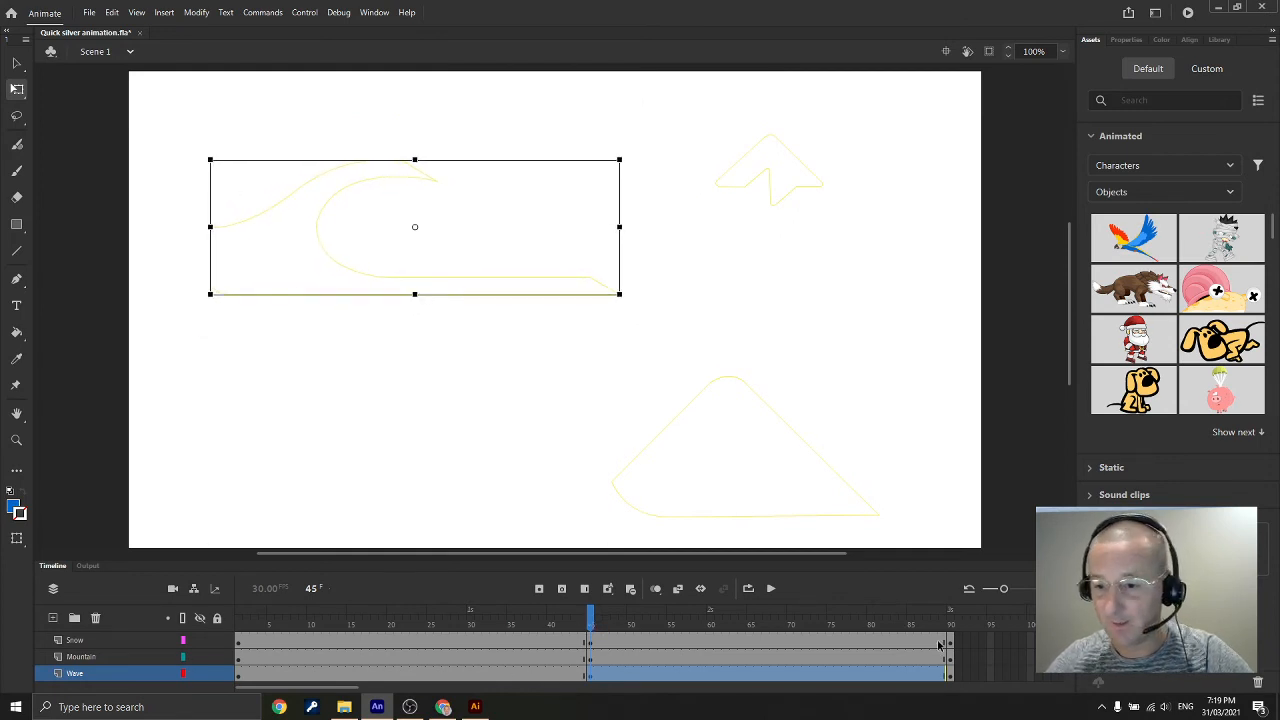
{"action": "left_click", "coordinate": [951, 674]}
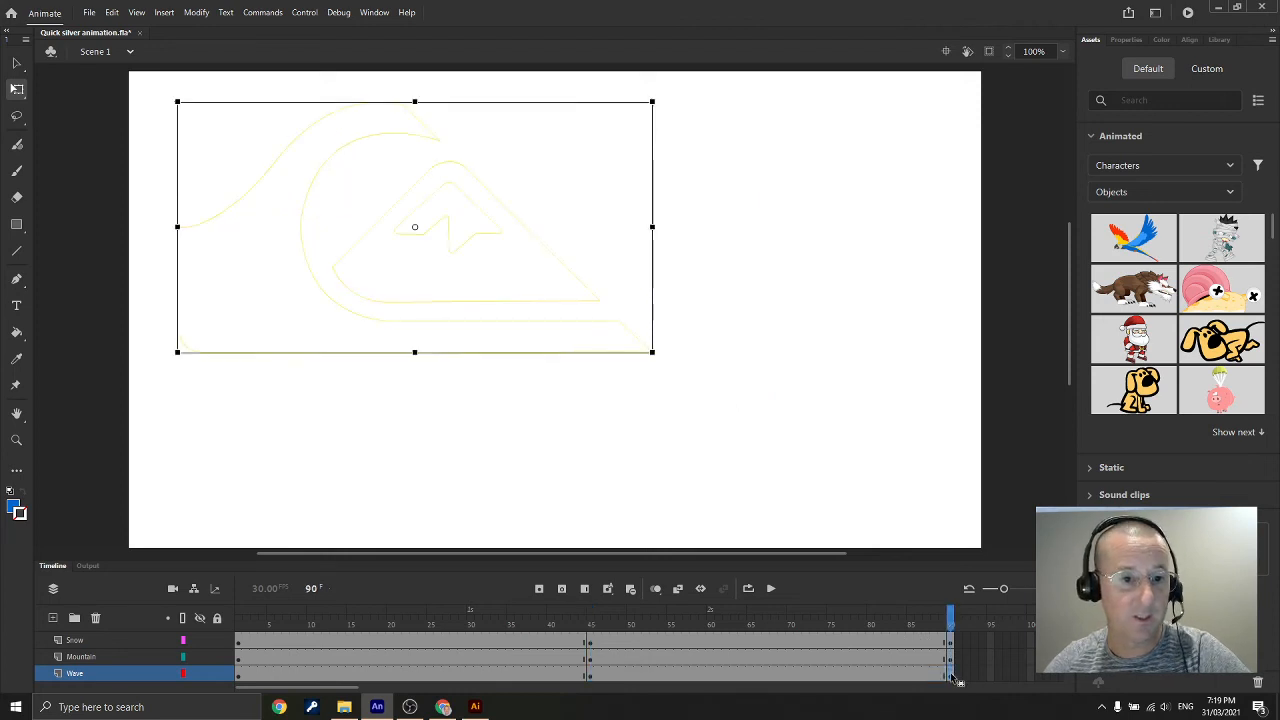
{"action": "left_click", "coordinate": [238, 676]}
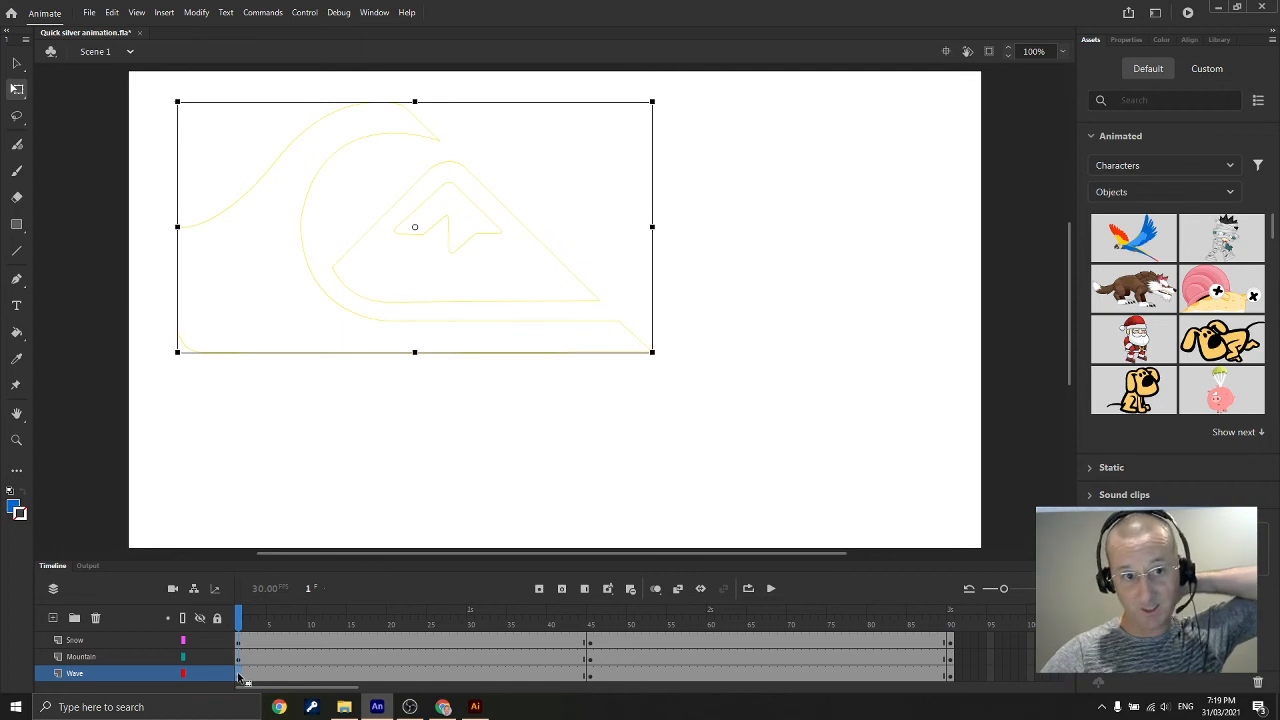
{"action": "left_click", "coordinate": [589, 642]}
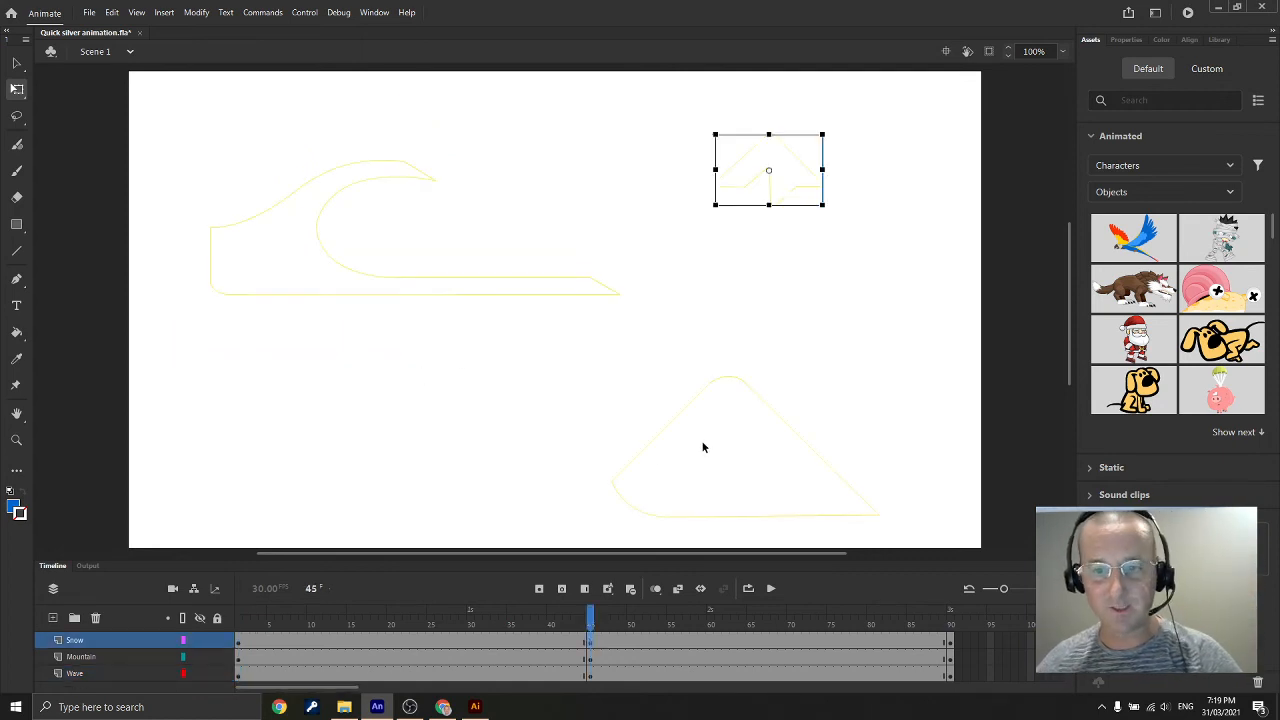
Create a classic tween on the Snow layer between frames 1 and 45, and preview the snow's movement
{"action": "left_click", "coordinate": [398, 641]}
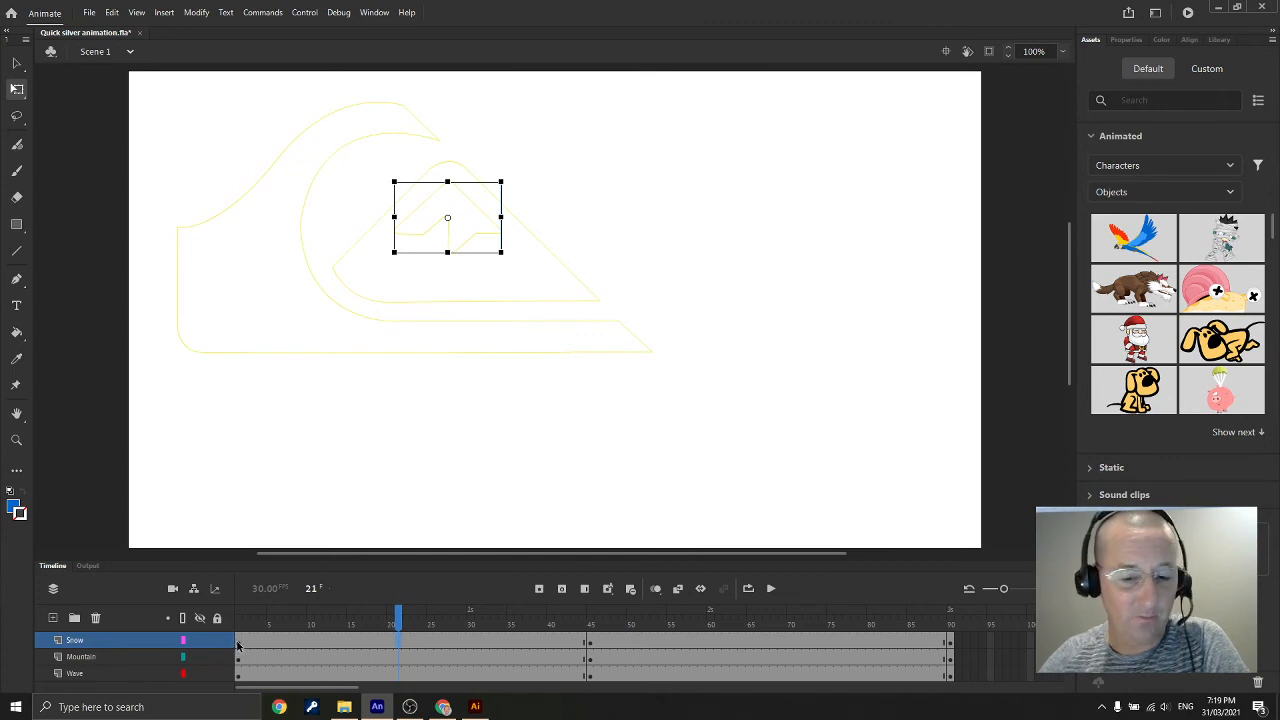
{"action": "right_click", "coordinate": [399, 646]}
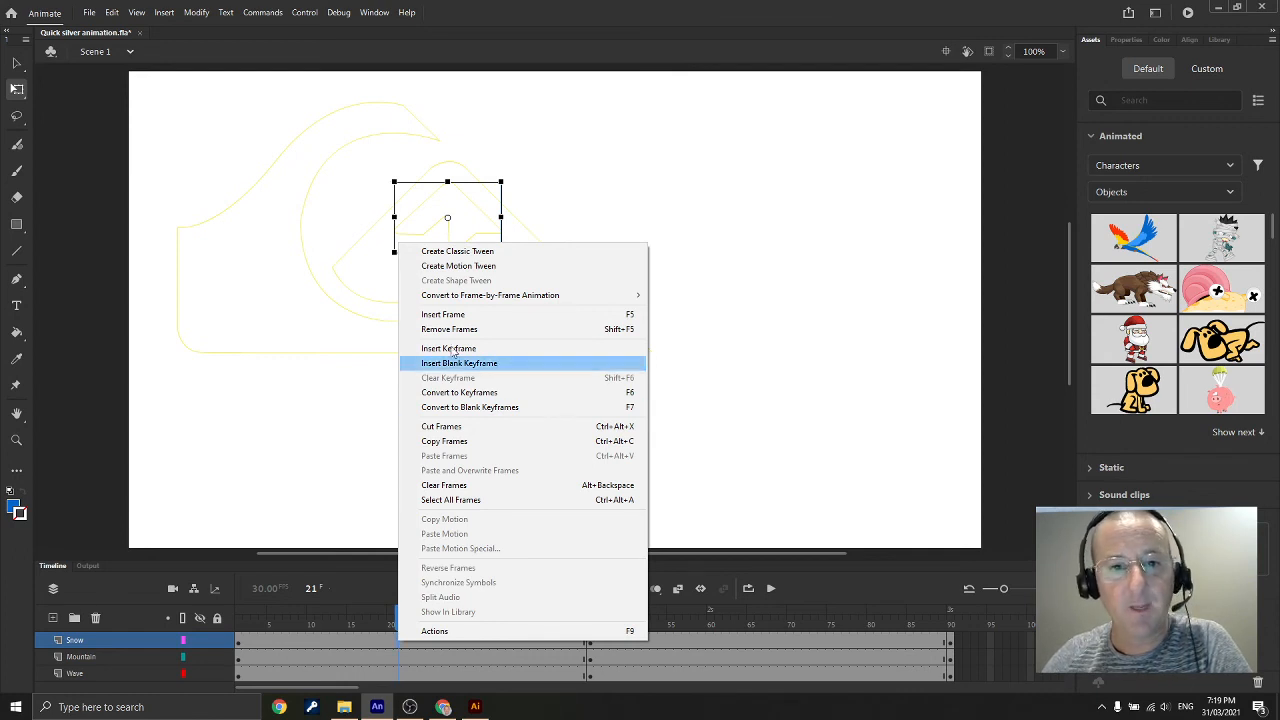
{"action": "left_click", "coordinate": [456, 253]}
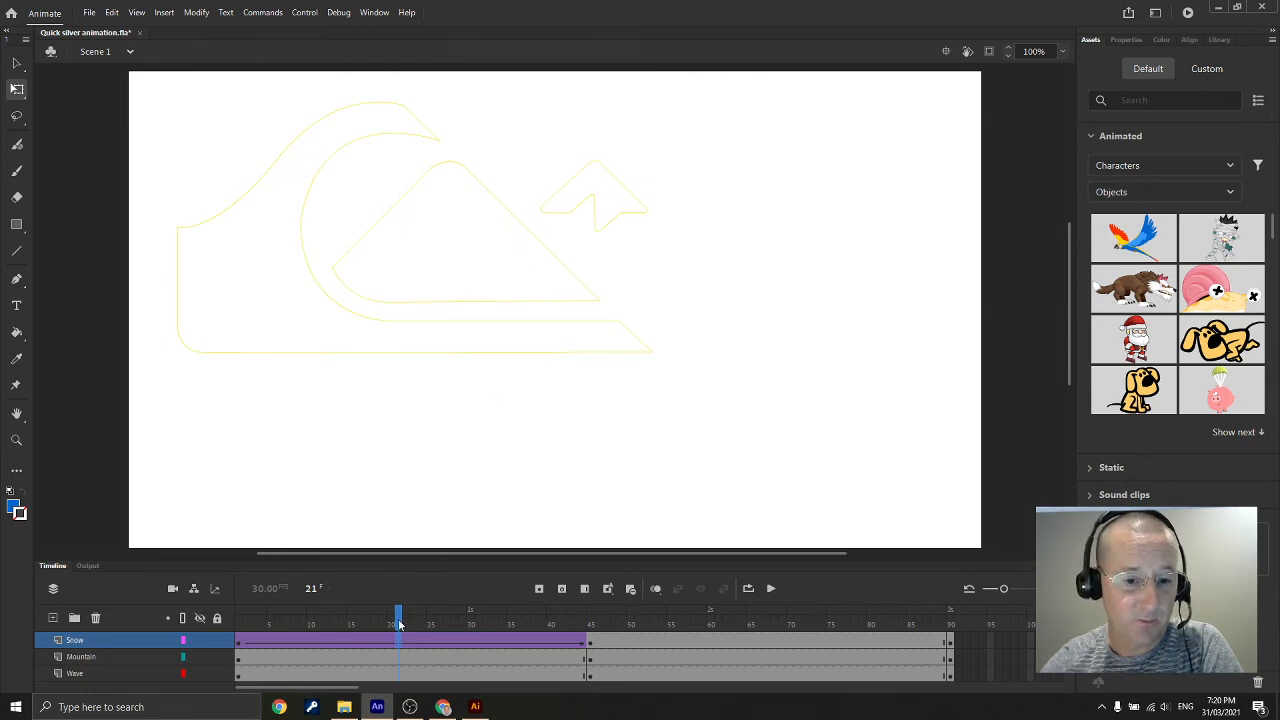
{"action": "left_click_drag", "start_coordinate": [399, 624], "coordinate": [951, 640]}
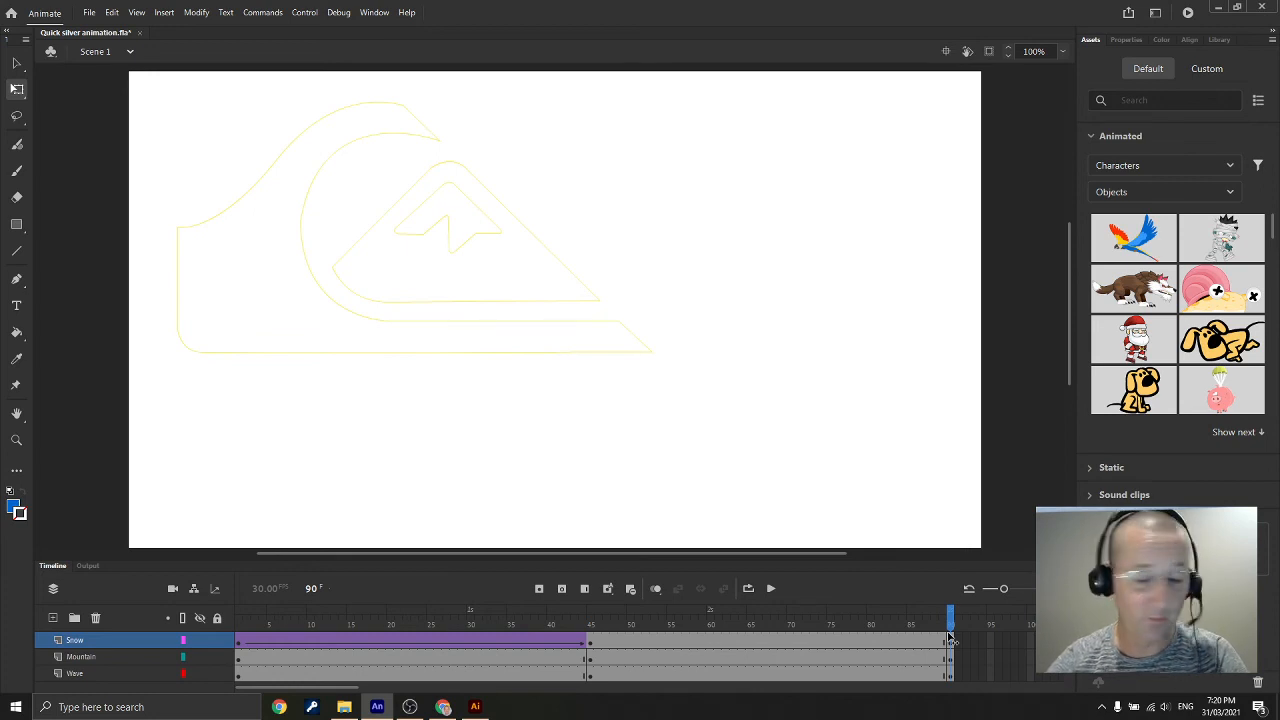
{"action": "left_click_drag", "start_coordinate": [950, 640], "coordinate": [703, 640]}
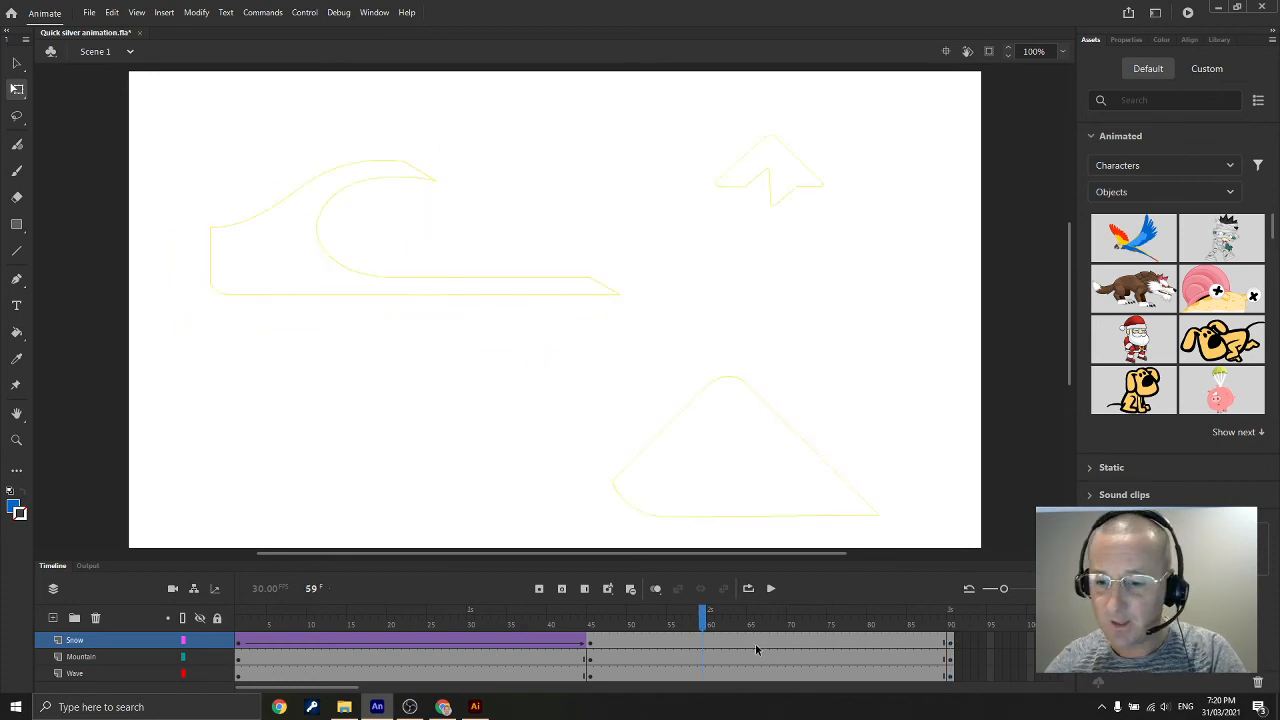
Create a classic tween on the Snow layer between frames 45 and 90, and preview the snow's return
{"action": "left_click", "coordinate": [754, 640]}
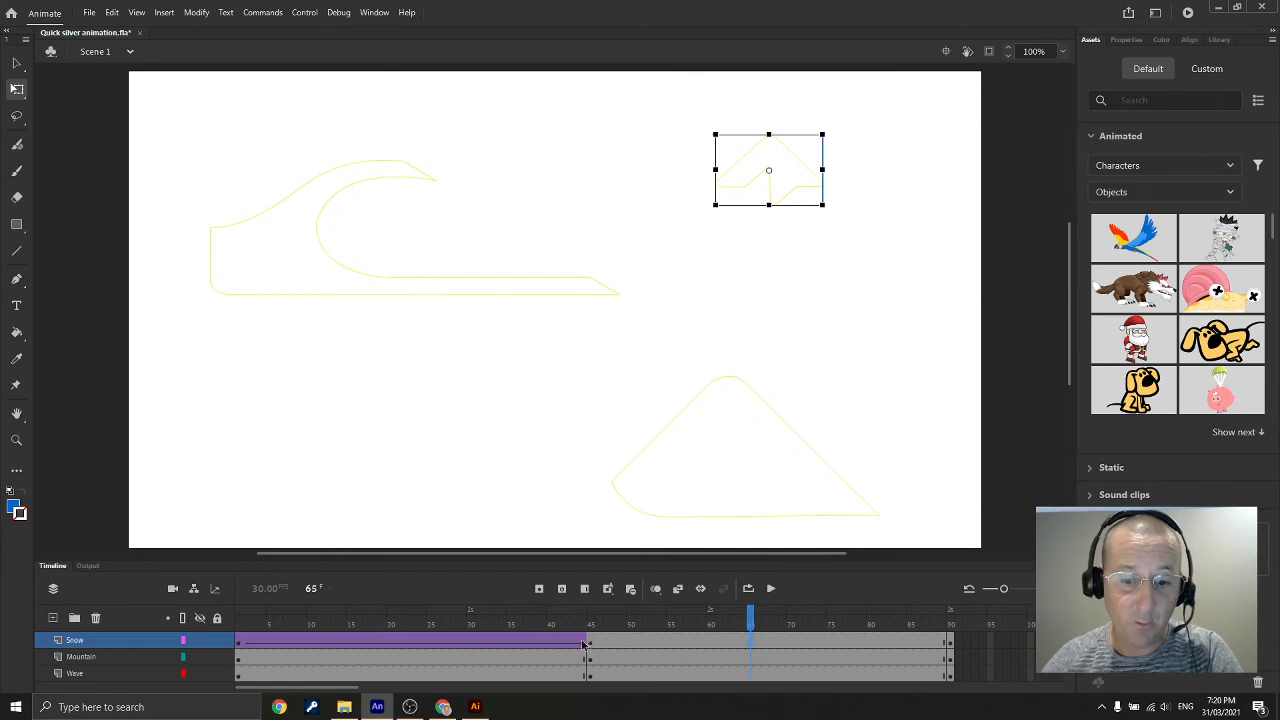
{"action": "right_click", "coordinate": [759, 645]}
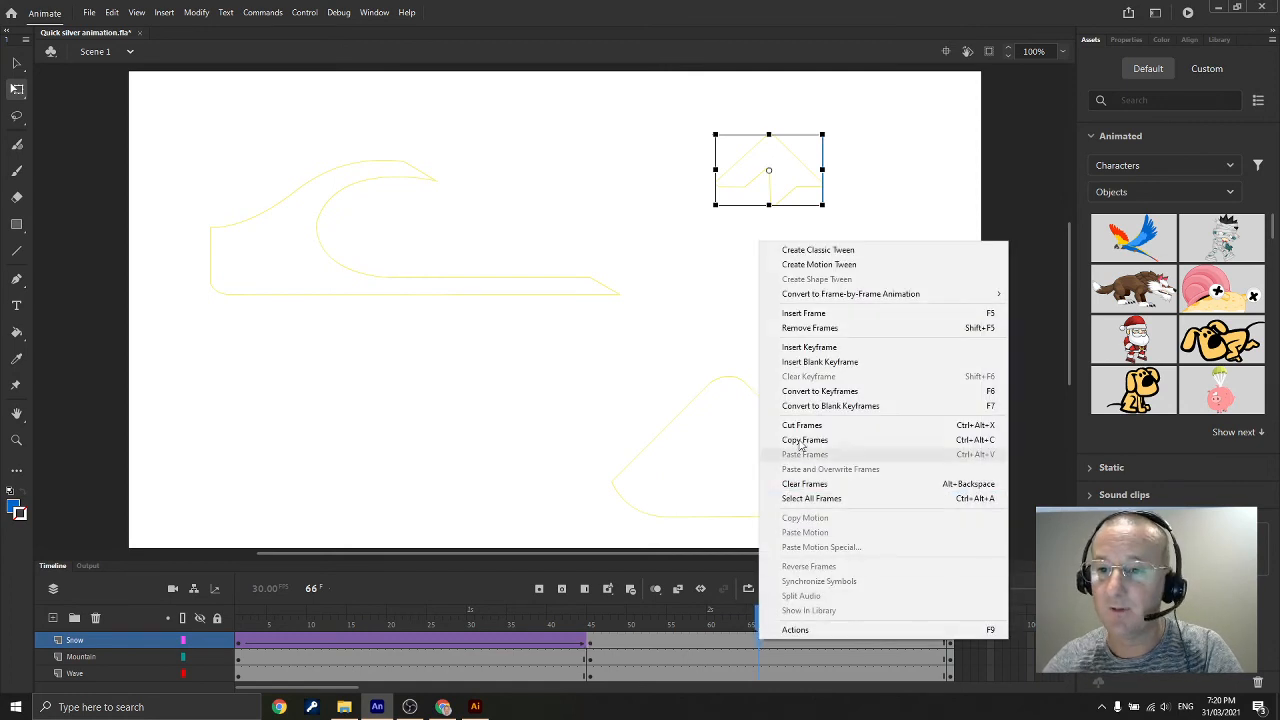
{"action": "left_click", "coordinate": [816, 251]}
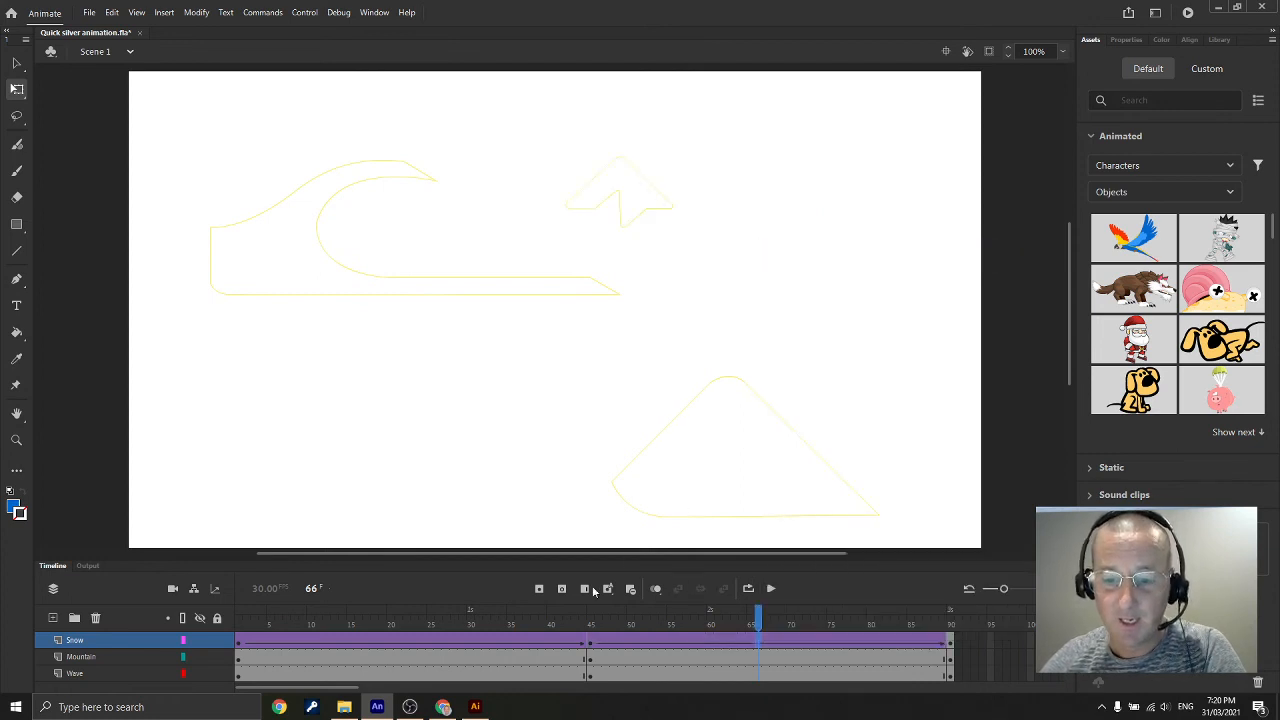
{"action": "left_click_drag", "start_coordinate": [758, 617], "coordinate": [592, 628]}
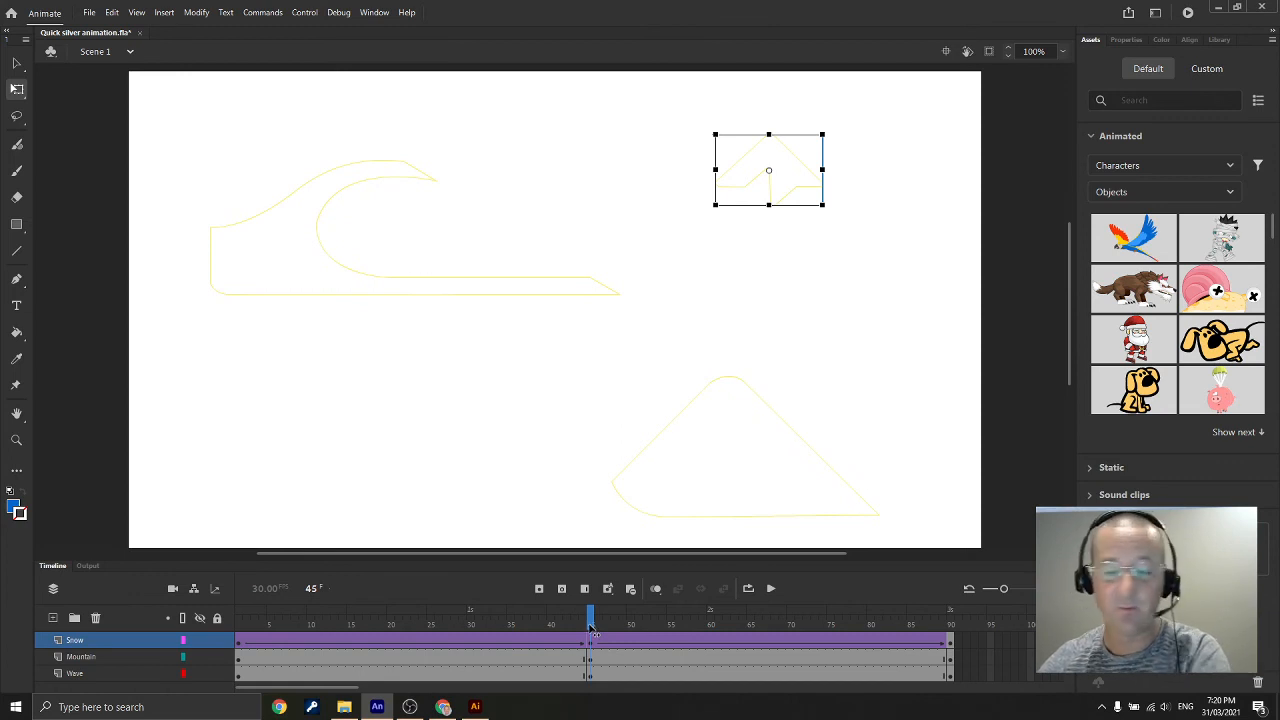
{"action": "left_click_drag", "start_coordinate": [592, 632], "coordinate": [704, 632]}
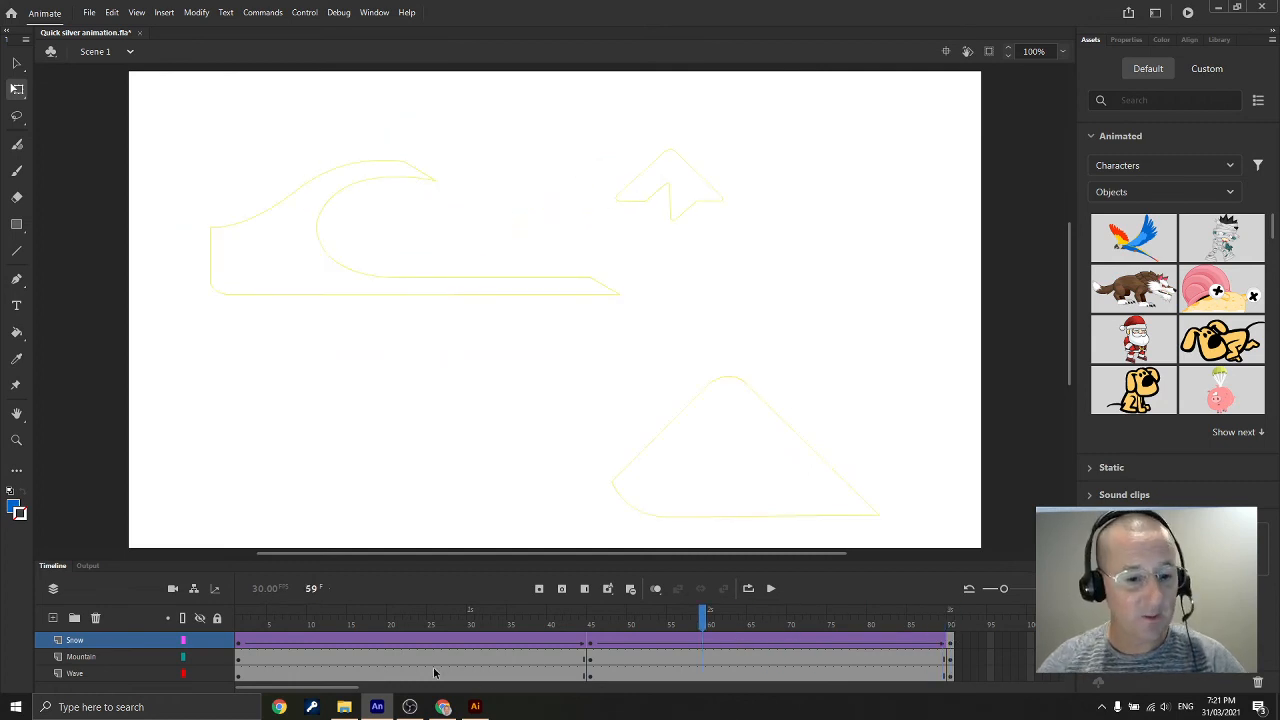
Create classic tweens on the Mountain layer for frames 1 to 45 and 45 to 90, and preview the motion
{"action": "left_click", "coordinate": [383, 656]}
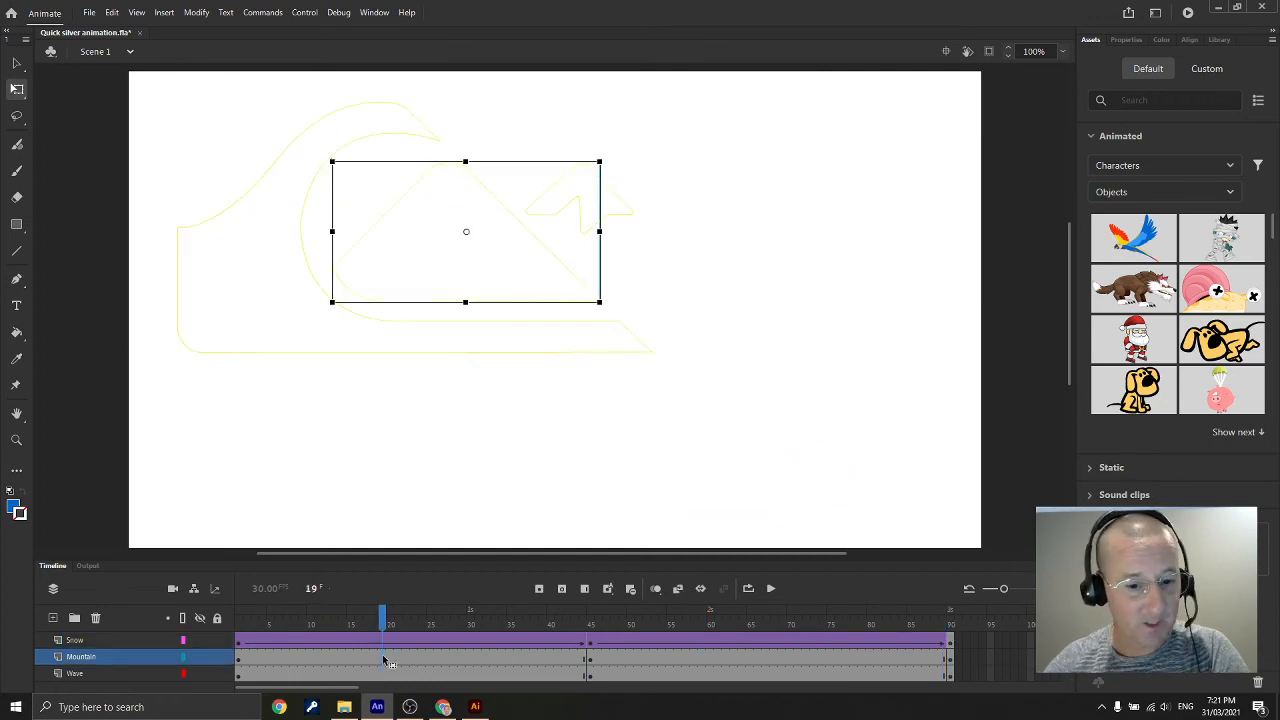
{"action": "right_click", "coordinate": [383, 655]}
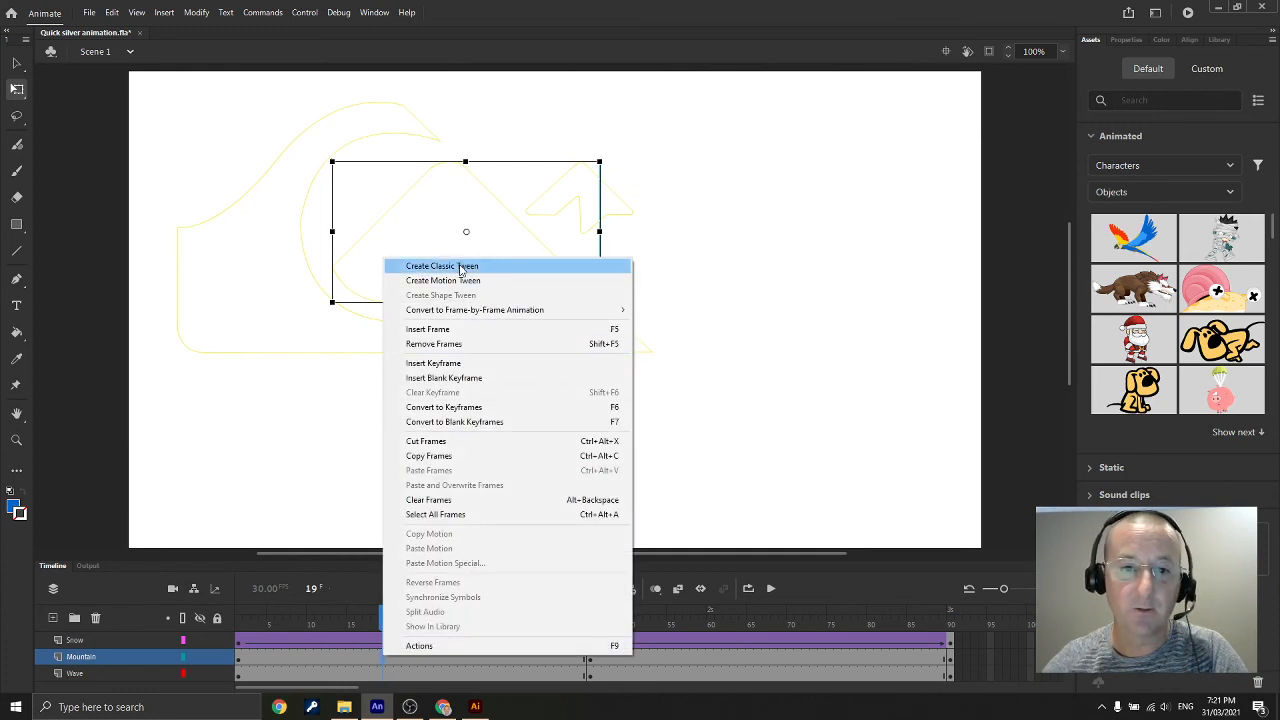
{"action": "left_click", "coordinate": [462, 265]}
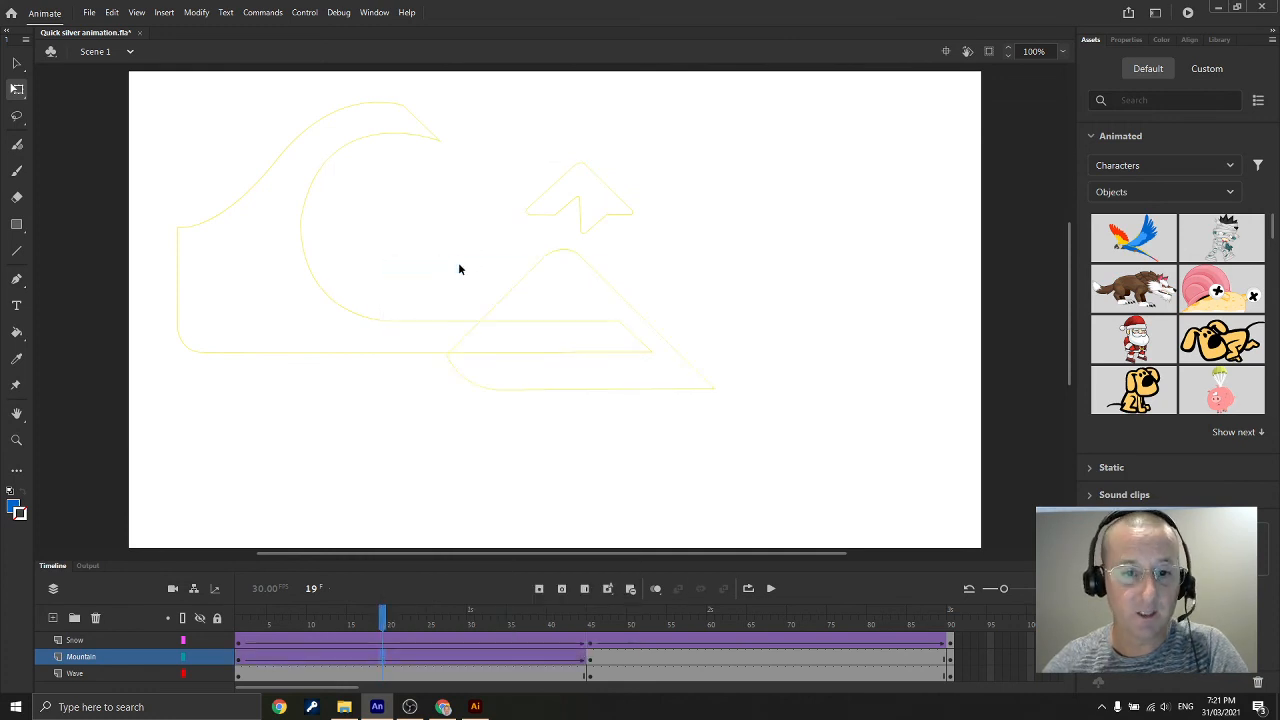
{"action": "left_click", "coordinate": [726, 657]}
{"action": "right_click", "coordinate": [727, 657]}
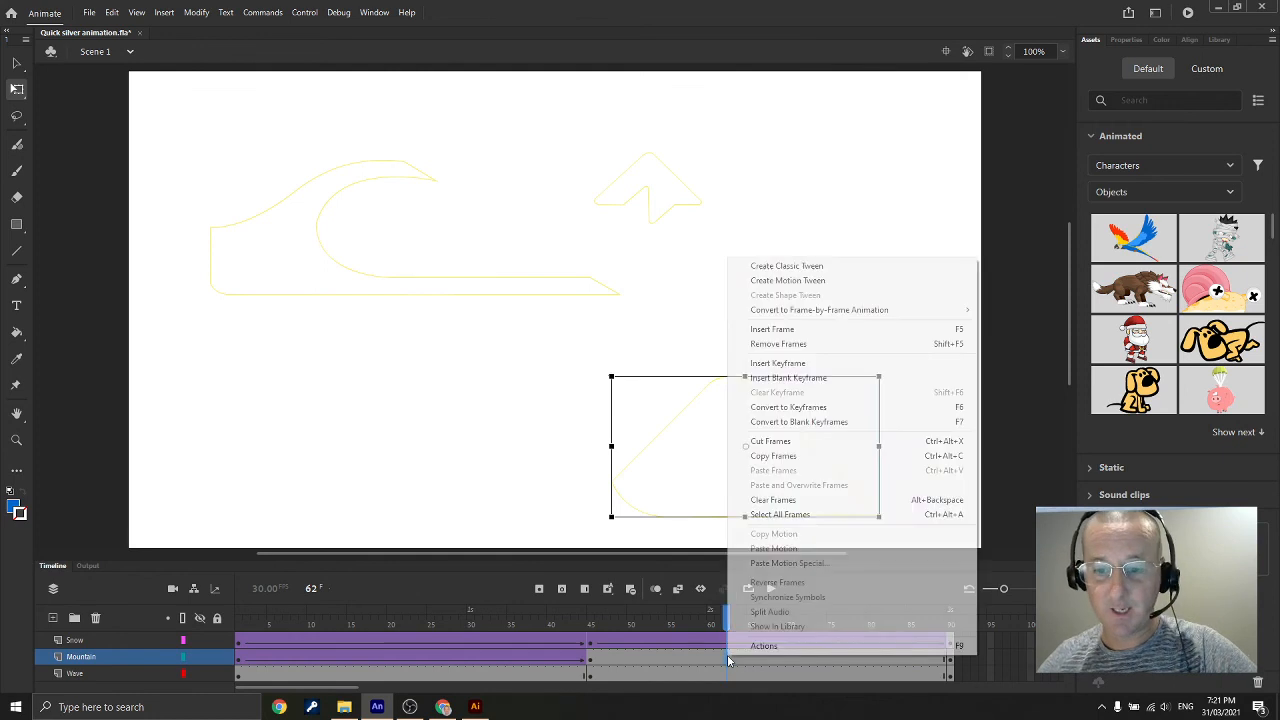
{"action": "left_click", "coordinate": [787, 266]}
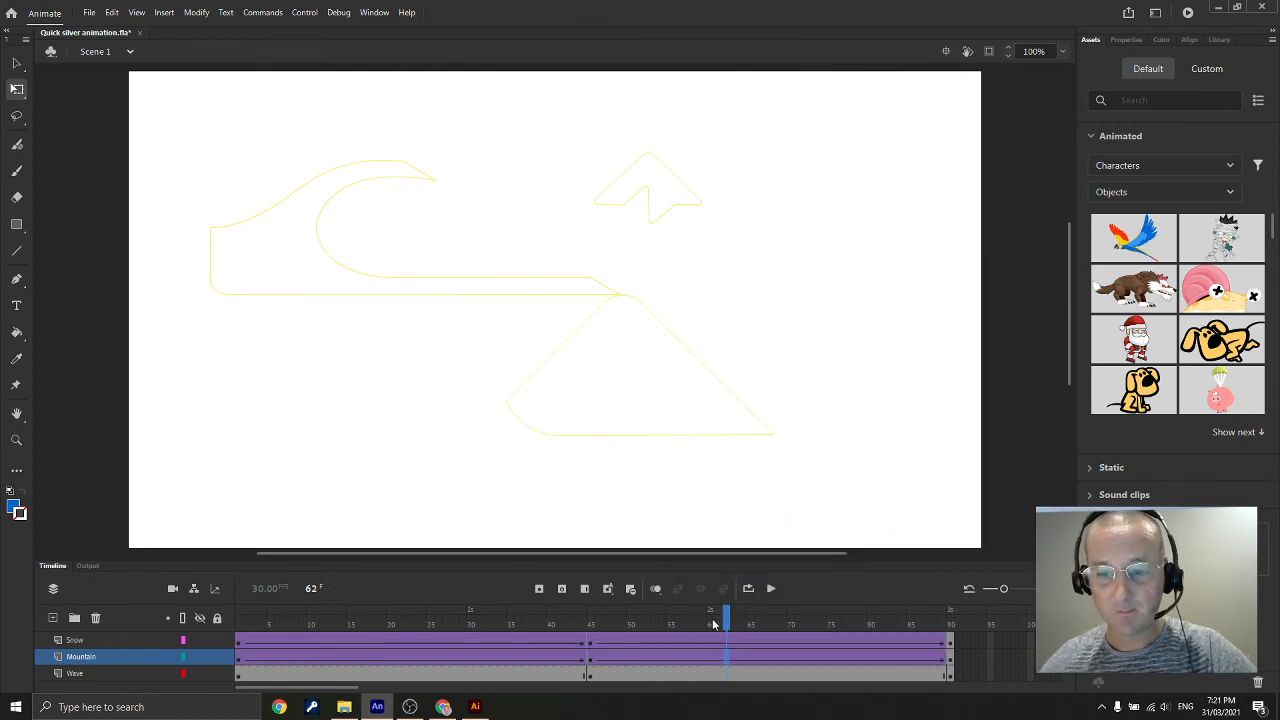
{"action": "left_click_drag", "start_coordinate": [730, 622], "coordinate": [256, 621]}
Create classic tweens on the Wave layer for frames 1 to 45 and 45 to 90, and preview the animation back to frame 1
{"action": "right_click", "coordinate": [337, 676]}
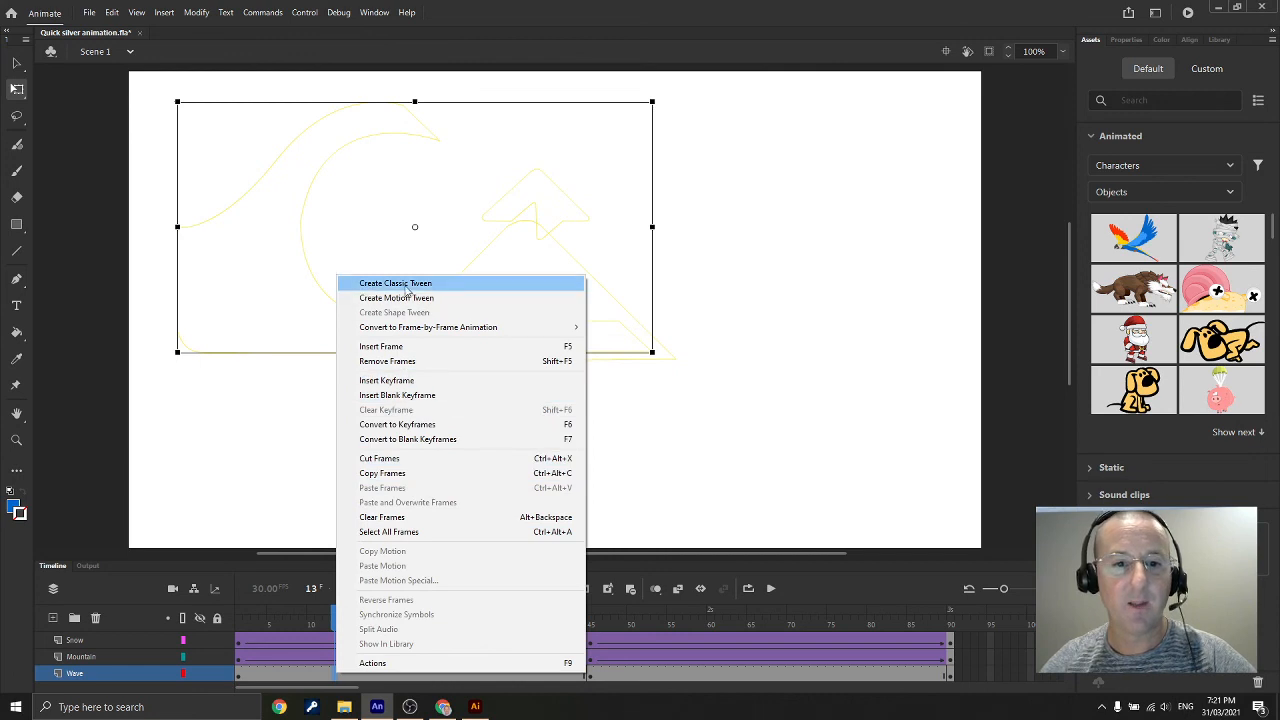
{"action": "left_click", "coordinate": [407, 285]}
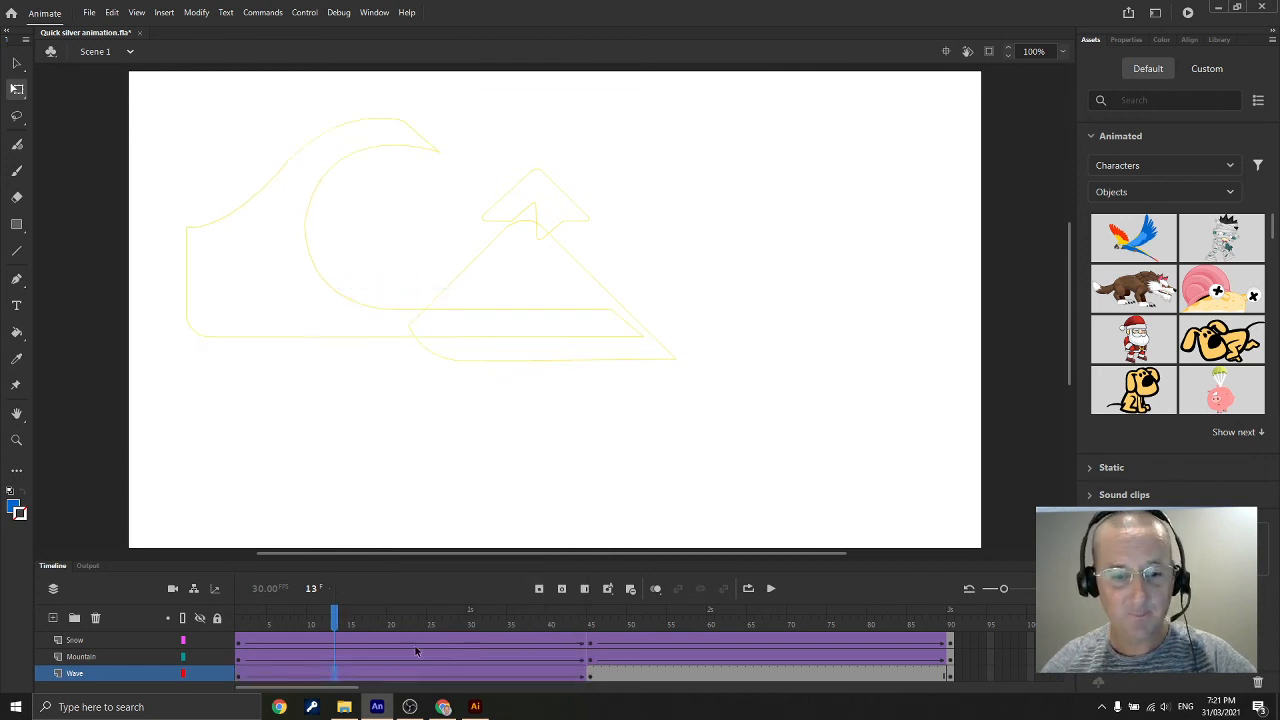
{"action": "left_click_drag", "start_coordinate": [343, 626], "coordinate": [628, 610]}
{"action": "right_click", "coordinate": [772, 677]}
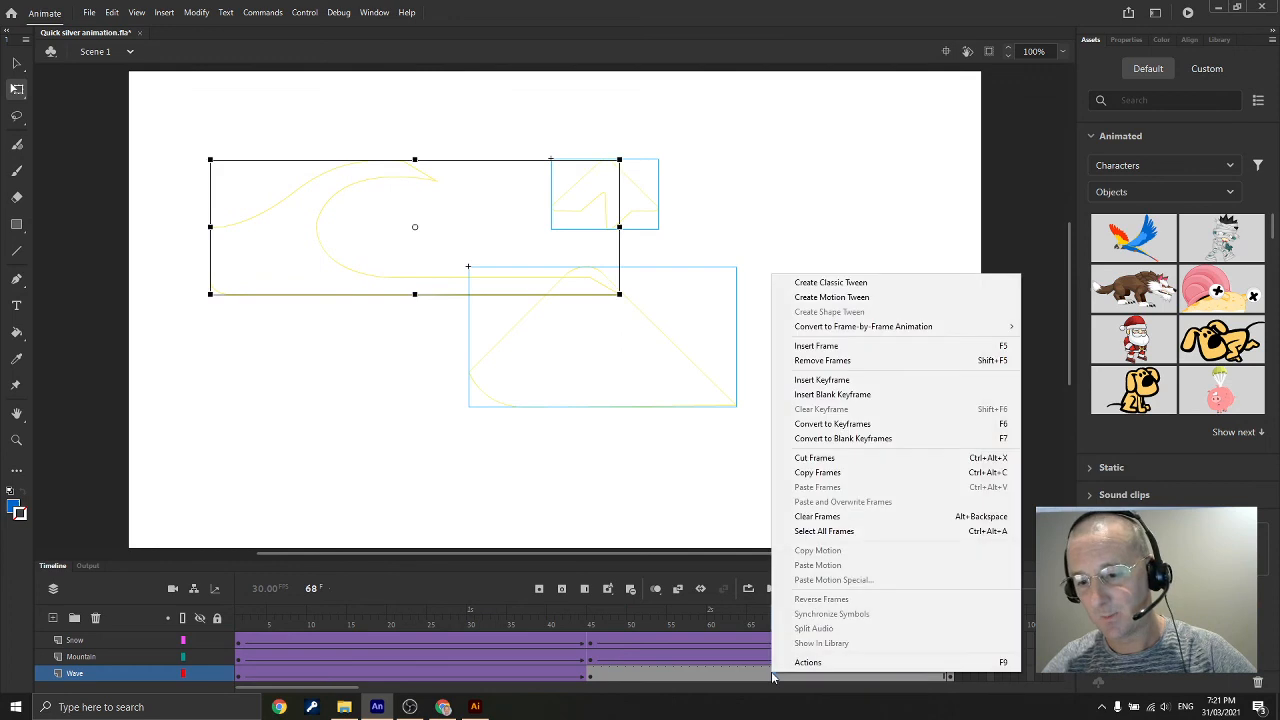
{"action": "left_click", "coordinate": [833, 282]}
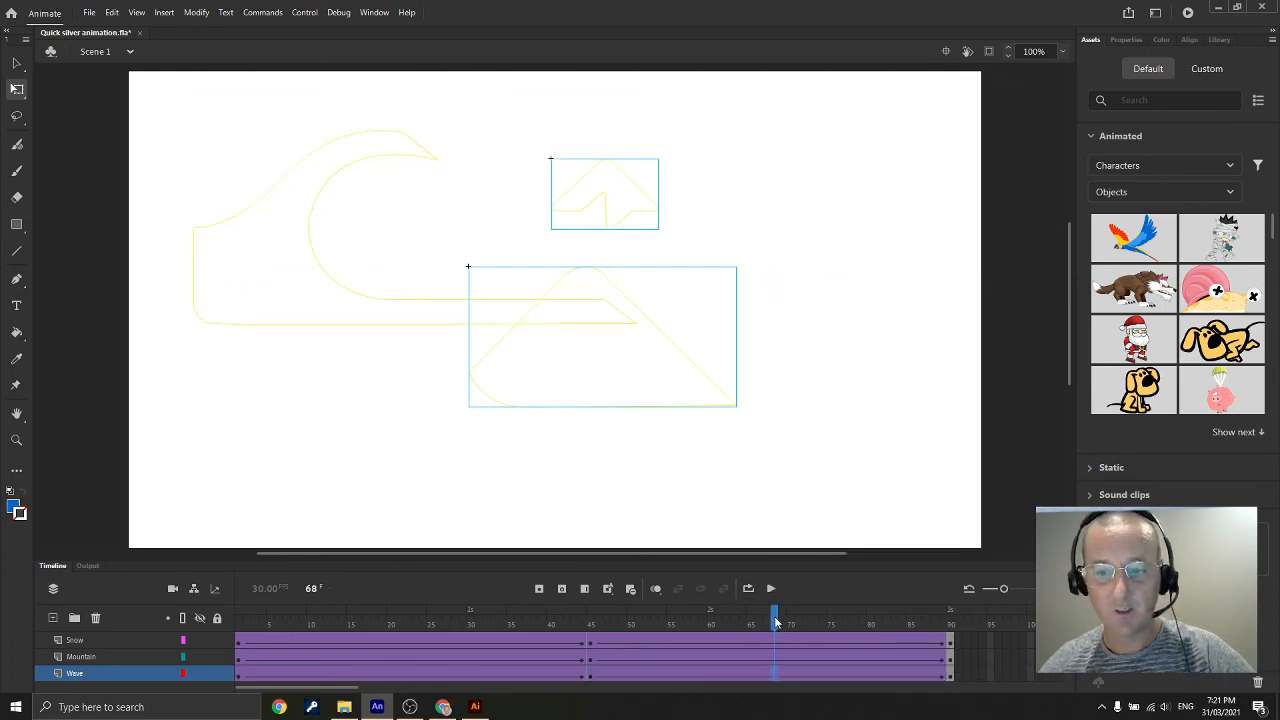
{"action": "left_click_drag", "start_coordinate": [777, 620], "coordinate": [240, 638]}
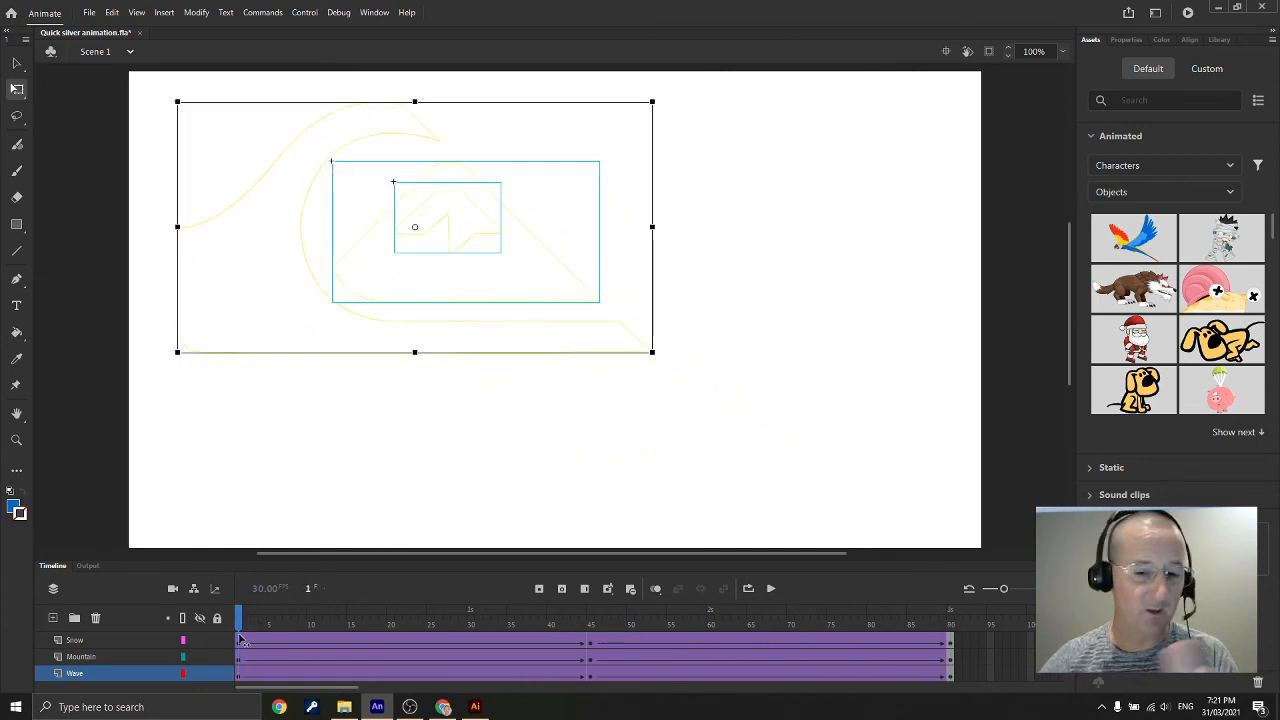
{"action": "left_click", "coordinate": [748, 590]}
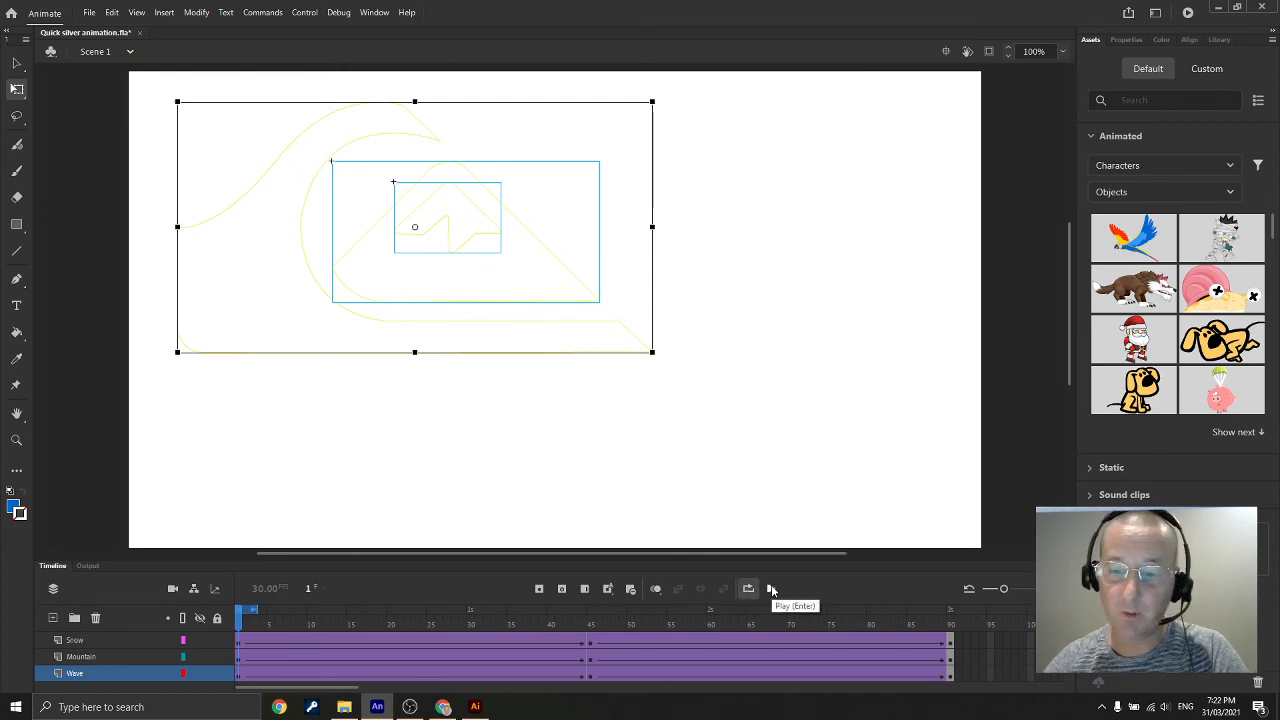
{"action": "left_click", "coordinate": [771, 589]}
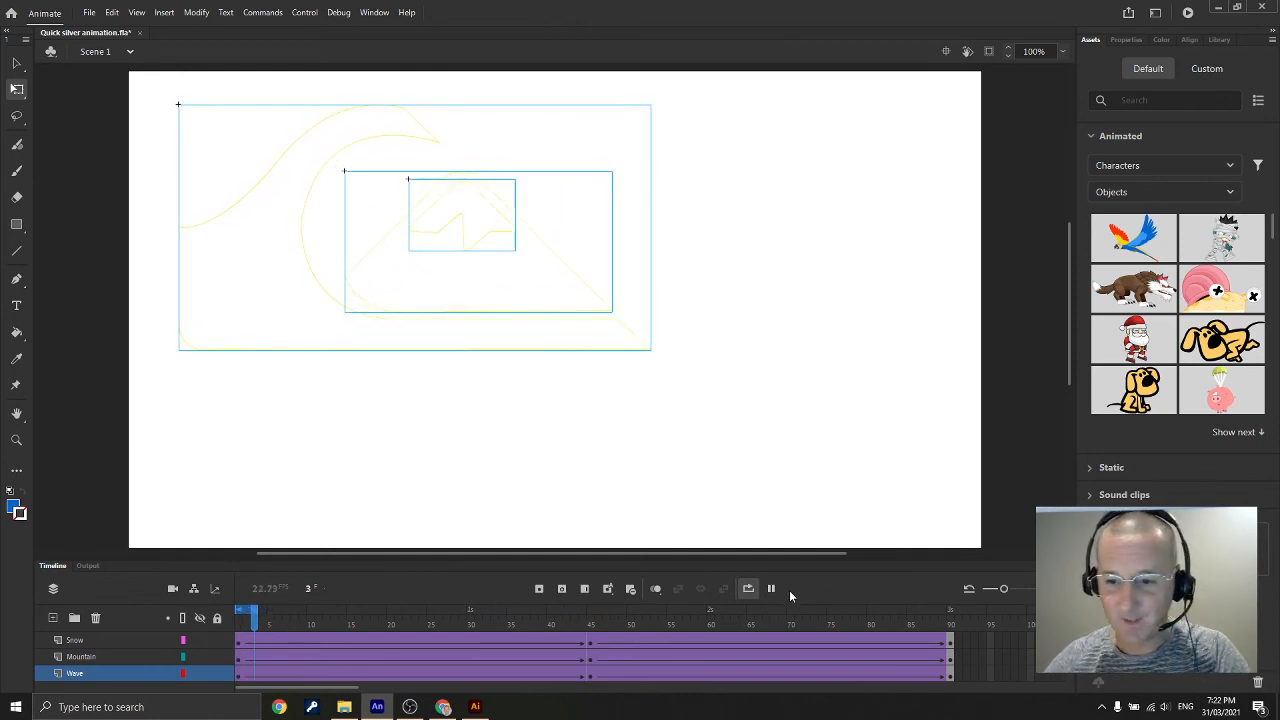
{"action": "left_click", "coordinate": [746, 589]}
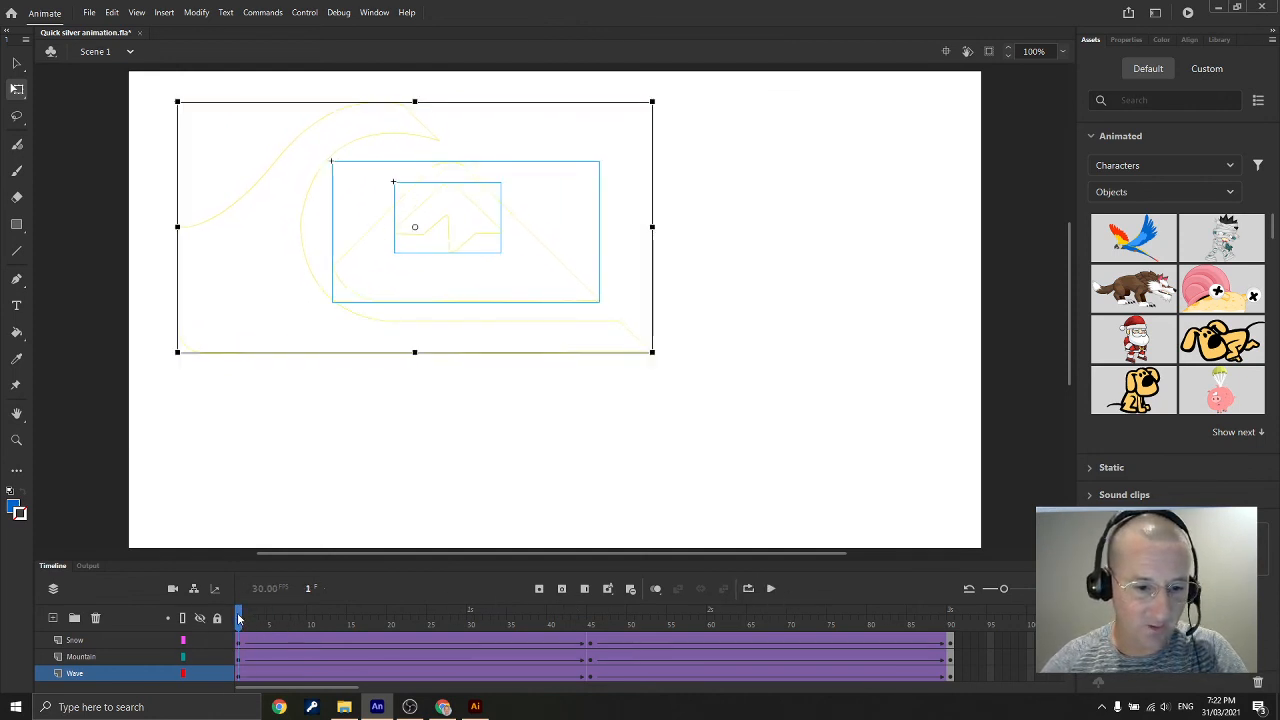
Play the animation through once from frame 1, and enable timeline looping over the range from frame 1 to 90
{"action": "left_click", "coordinate": [238, 614]}
{"action": "left_click", "coordinate": [770, 590]}
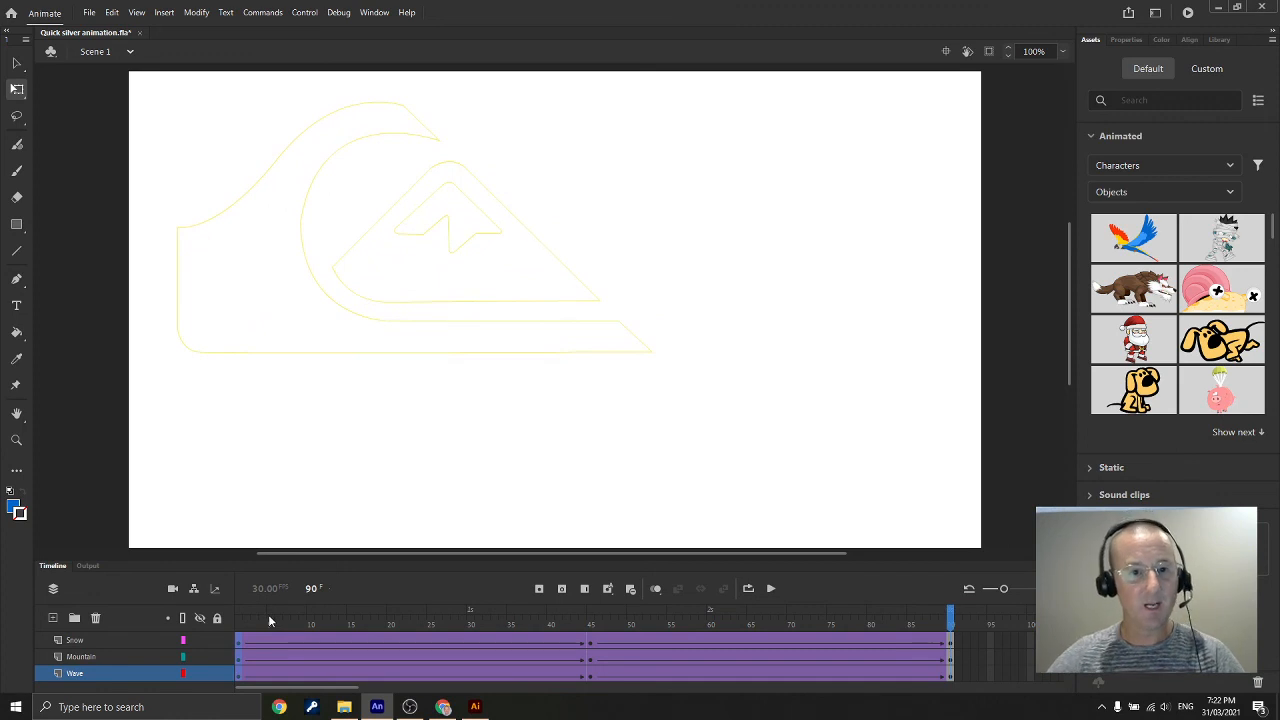
{"action": "left_click", "coordinate": [748, 588]}
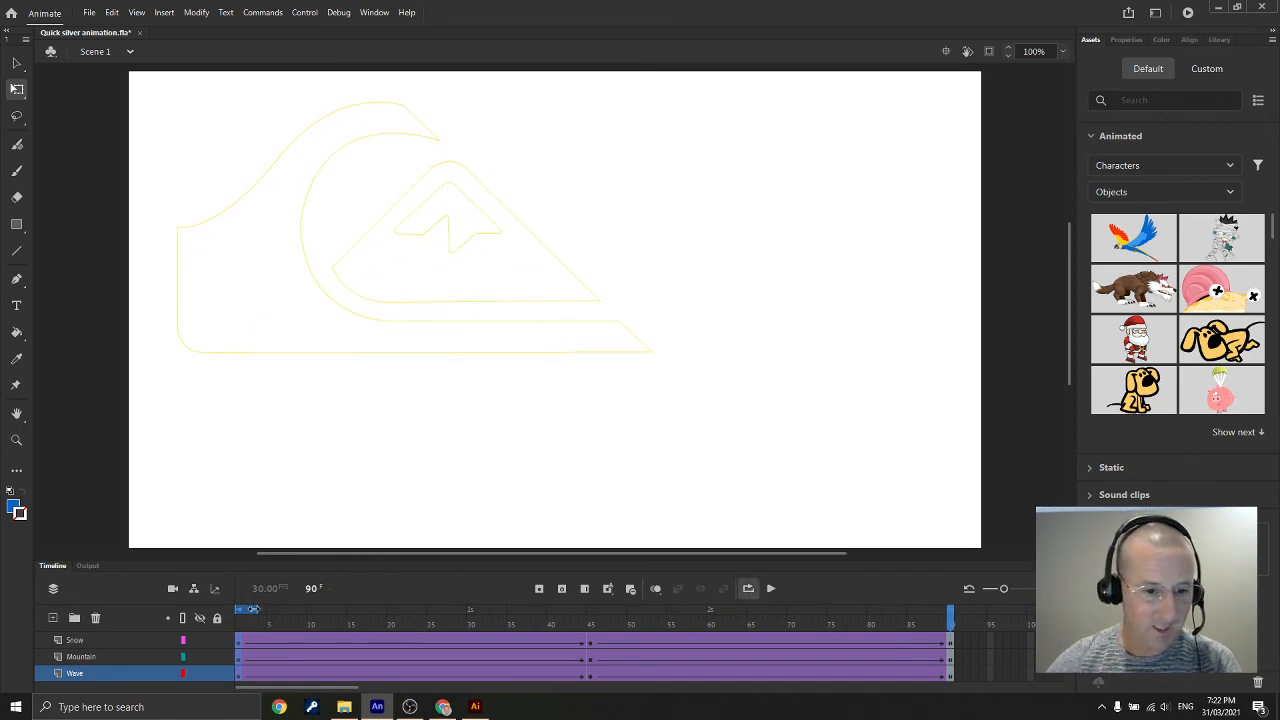
{"action": "left_click_drag", "start_coordinate": [253, 610], "coordinate": [950, 619]}
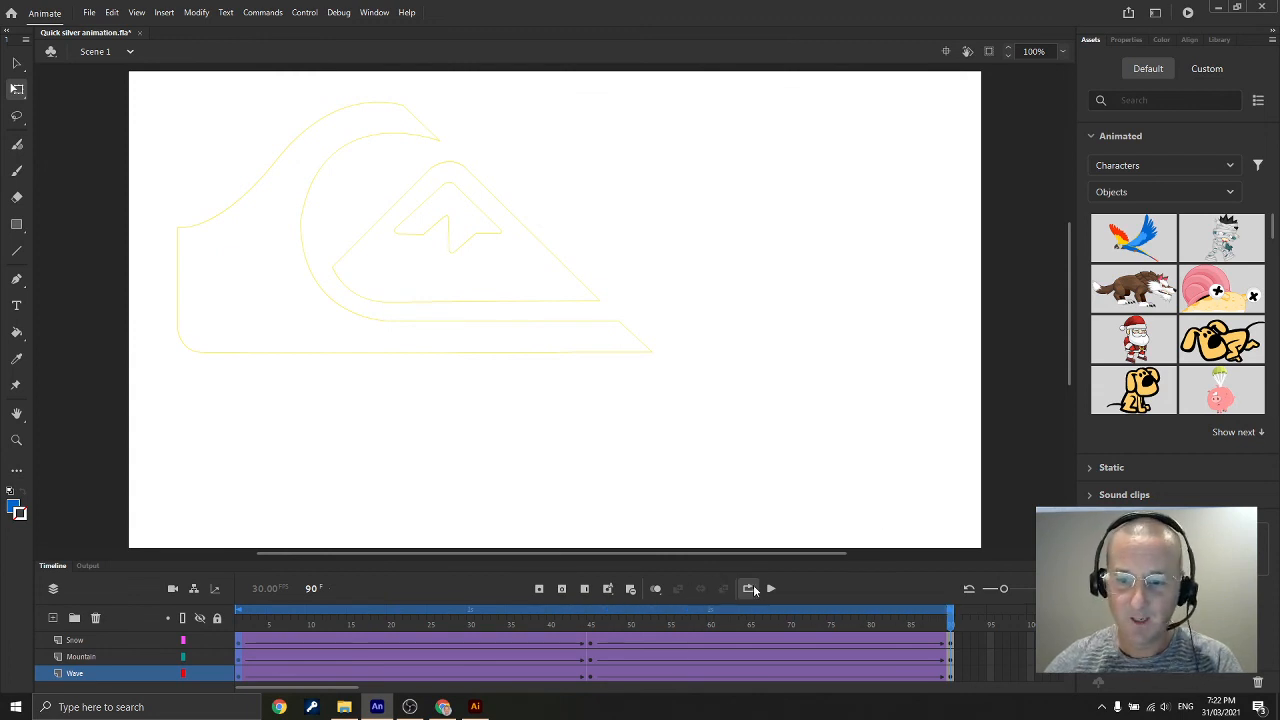